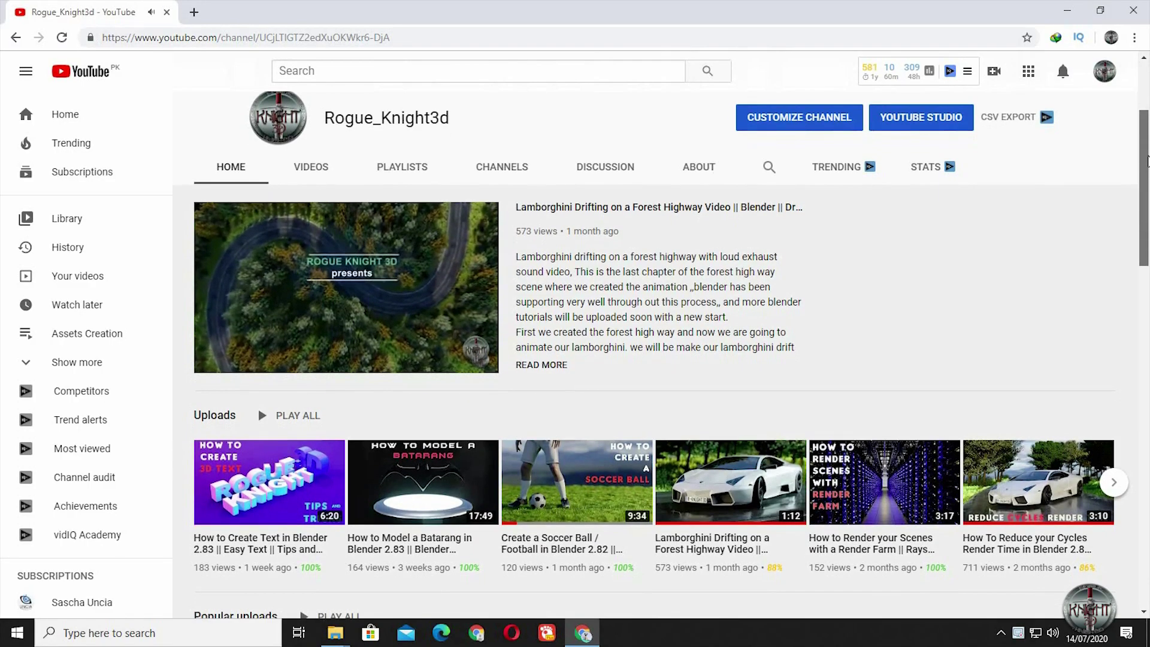
pyautogui.moveTo(1147, 160); pyautogui.dragTo(1147, 253)
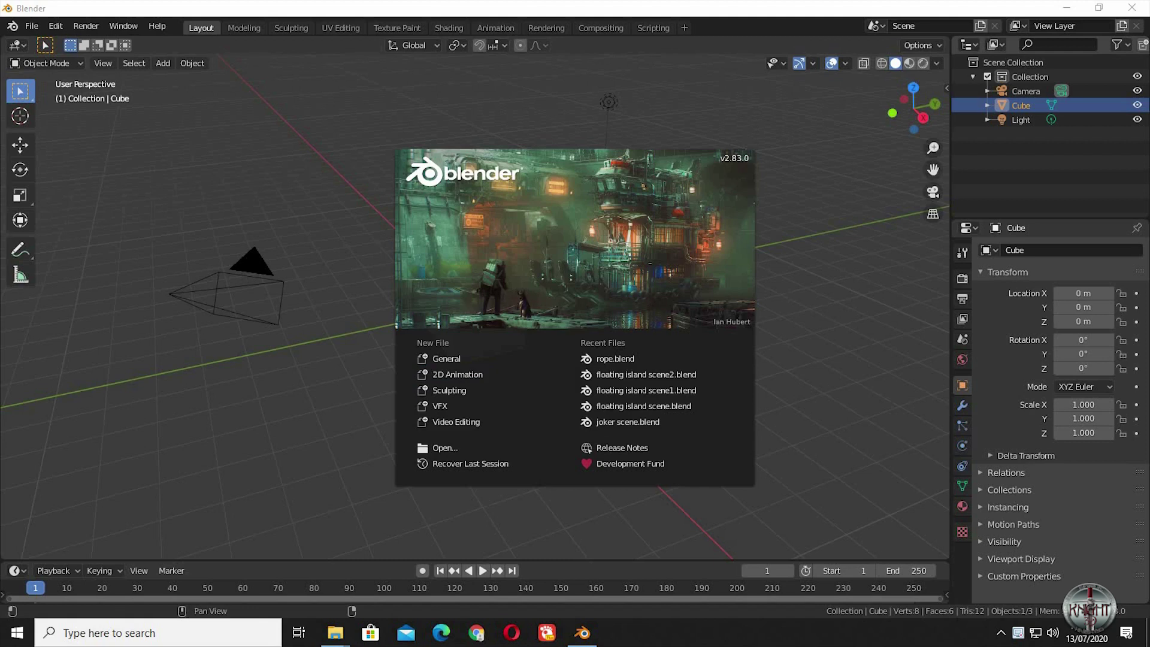
# Dismiss the splash screen in Blender and delete the default cube and light
pyautogui.click(545, 209)
pyautogui.moveTo(399, 424); pyautogui.dragTo(631, 86)
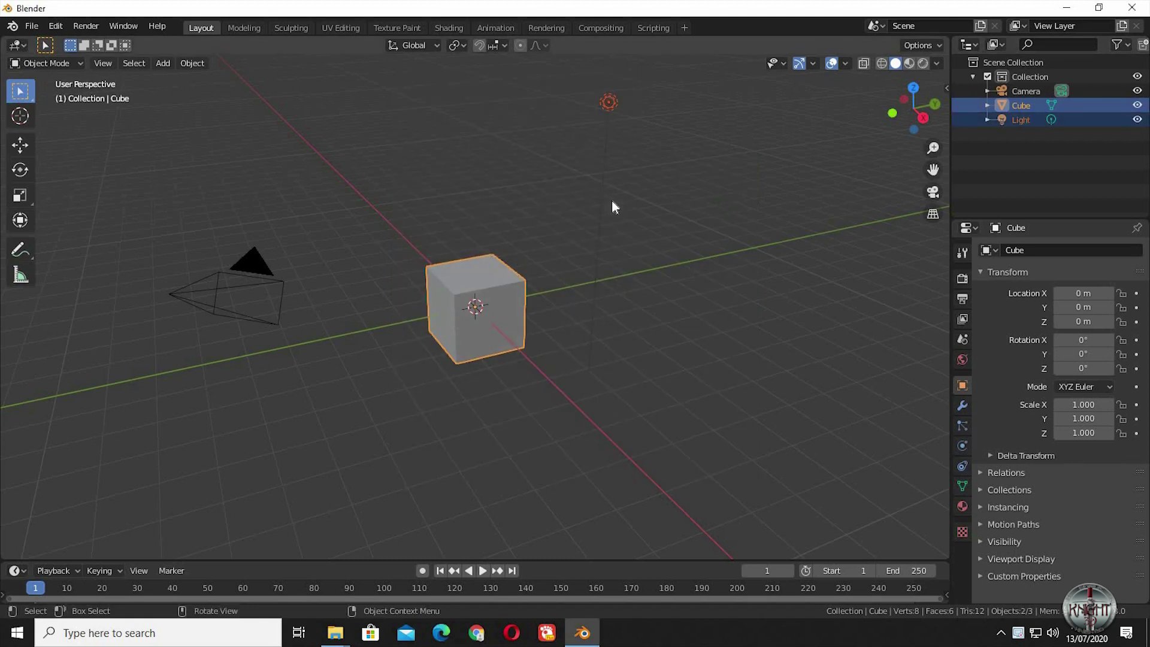
pyautogui.press('x')
pyautogui.press('Return')
# Add a mesh circle at the world origin with 16 vertices
pyautogui.hotkey('shift', 'a')
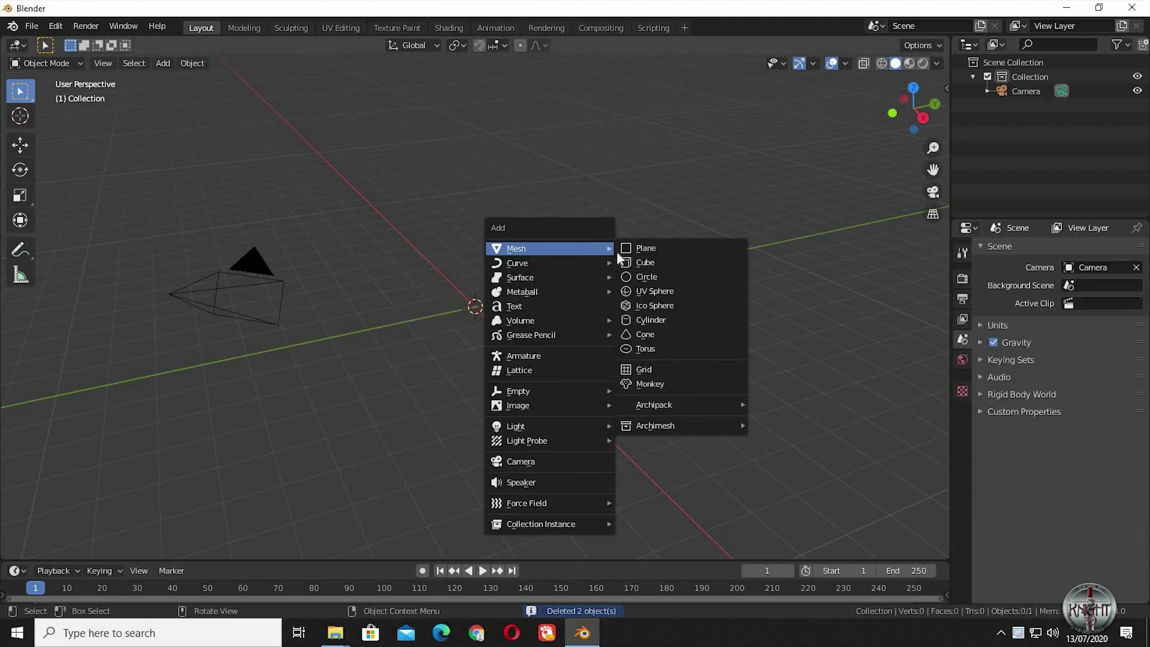
pyautogui.click(658, 271)
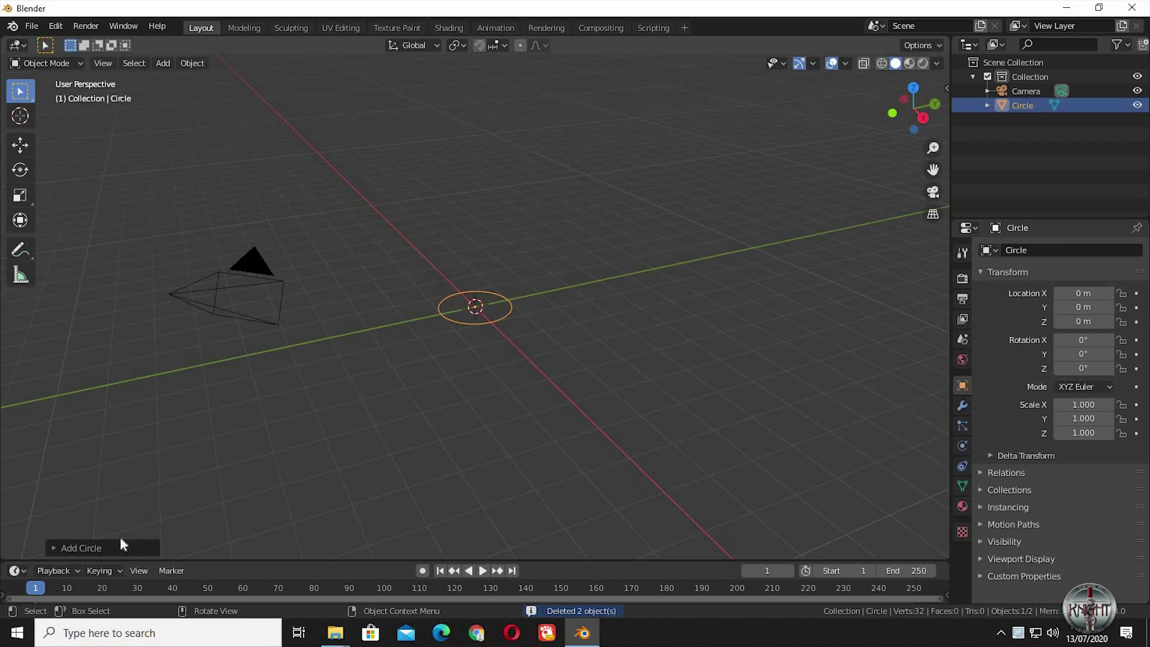
pyautogui.click(71, 548)
pyautogui.click(209, 391)
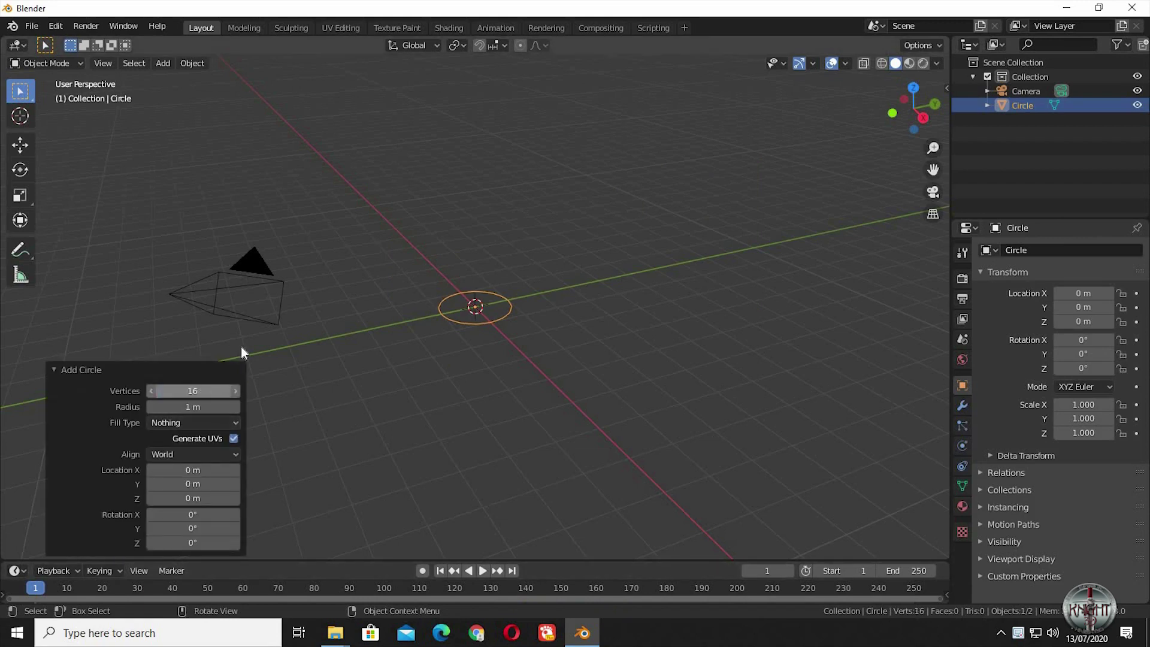
pyautogui.press('Return')
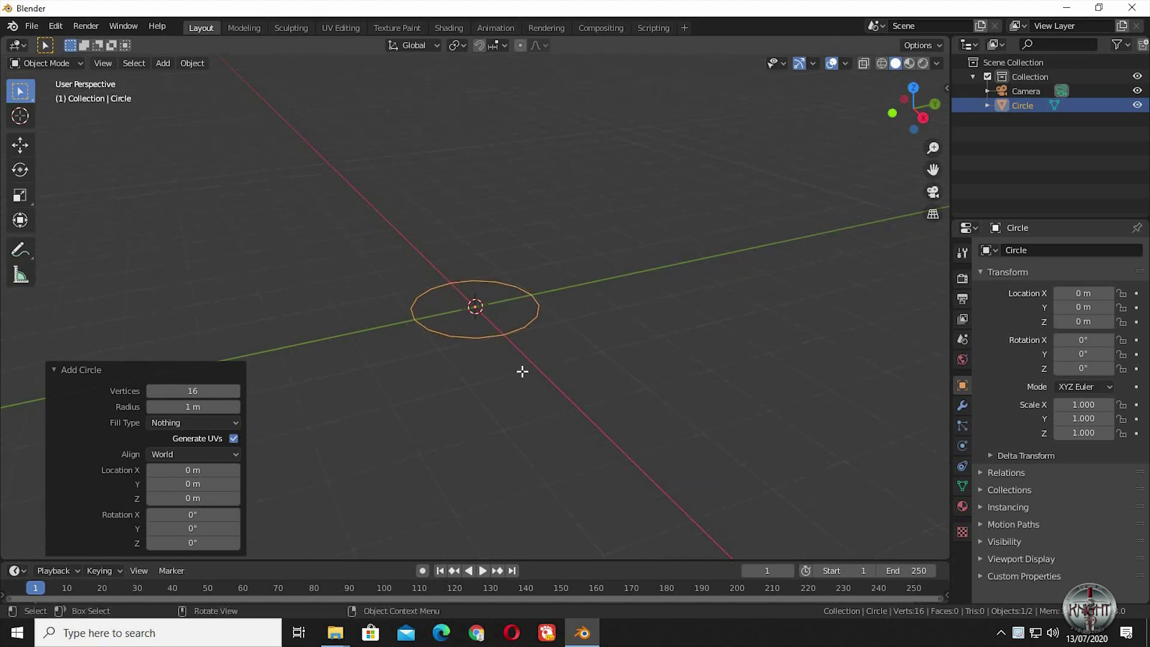
# Rotate all of the circle's vertices 90° about the X axis in Edit Mode
pyautogui.press('Tab')
pyautogui.write('r')
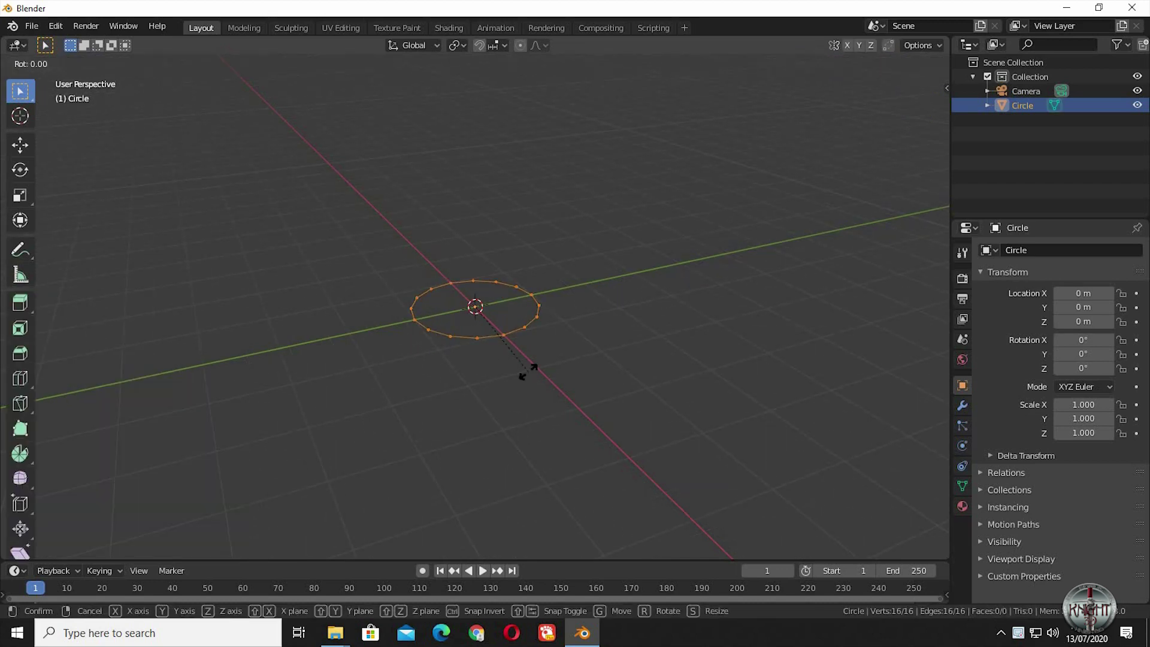
pyautogui.write('x90')
pyautogui.press('Return')
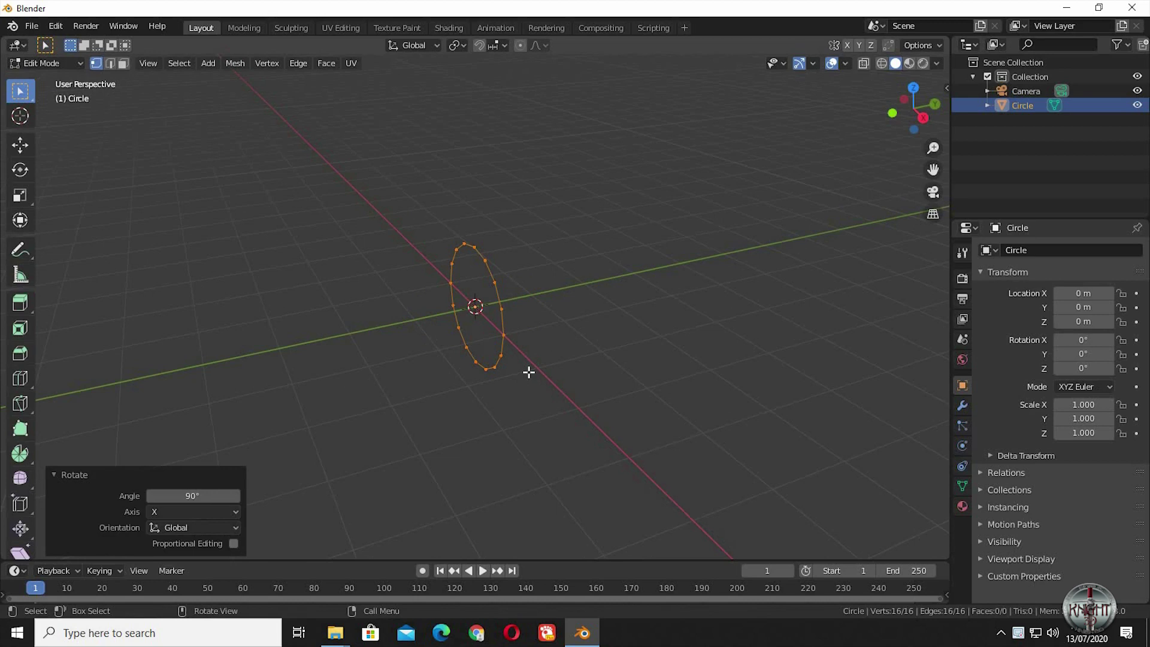
# Move the circle's vertices about 1.16 m along the X axis in the front view
pyautogui.press('KP_1')
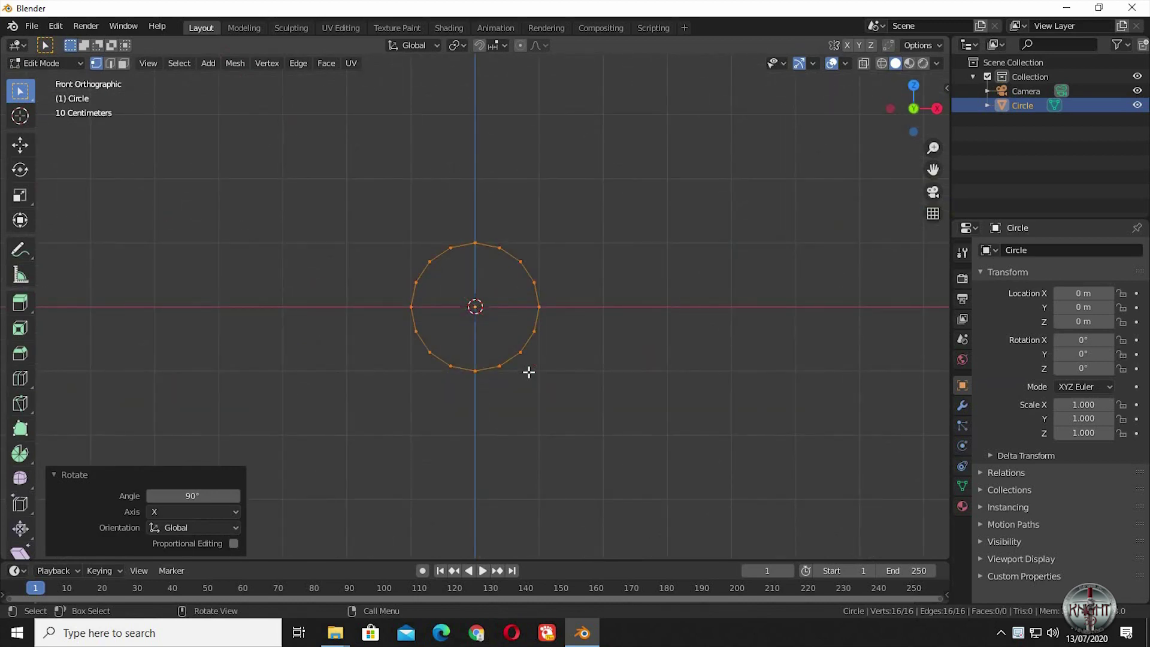
pyautogui.press('g')
pyautogui.press('x')
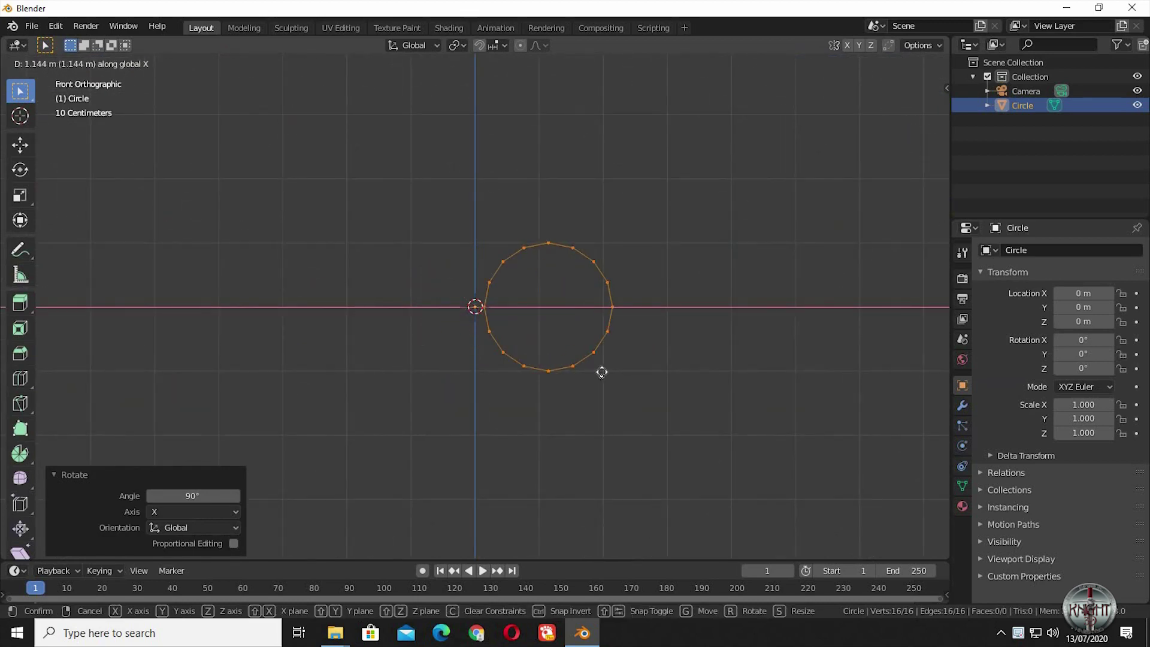
pyautogui.click(605, 374)
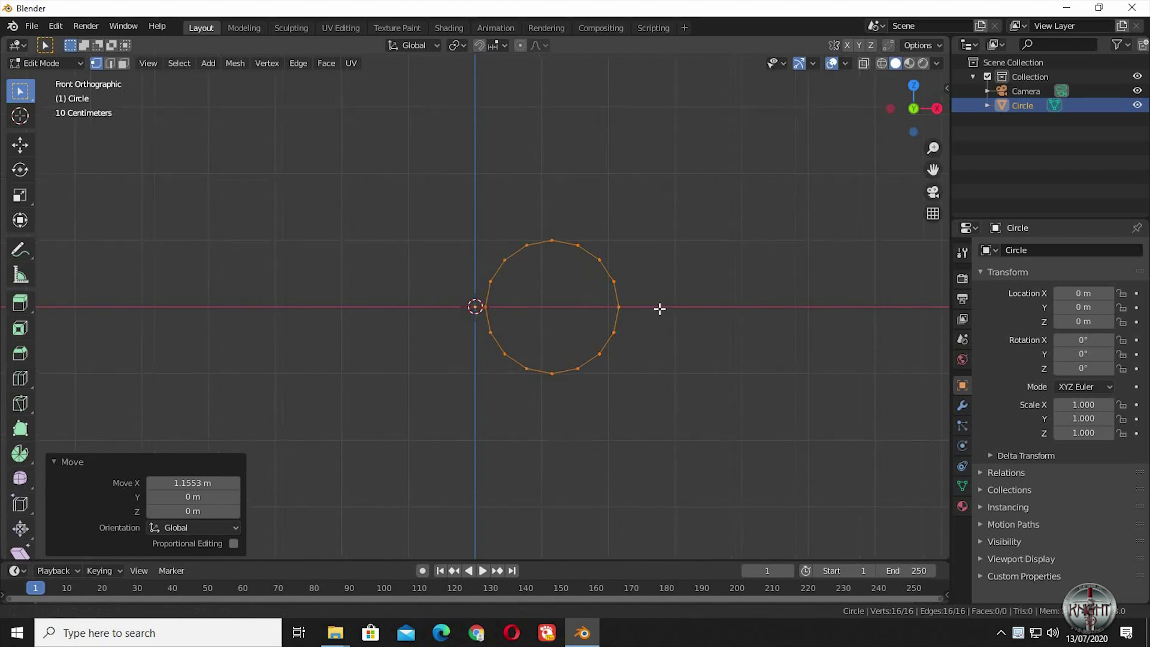
# Scale the circle's vertices down by about 0.40 and again by about 0.93
pyautogui.scroll(6, 659, 308)
pyautogui.keyDown('shift'); pyautogui.moveTo(775, 454); pyautogui.dragTo(651, 427, button='middle'); pyautogui.keyUp('shift')
pyautogui.press('s')
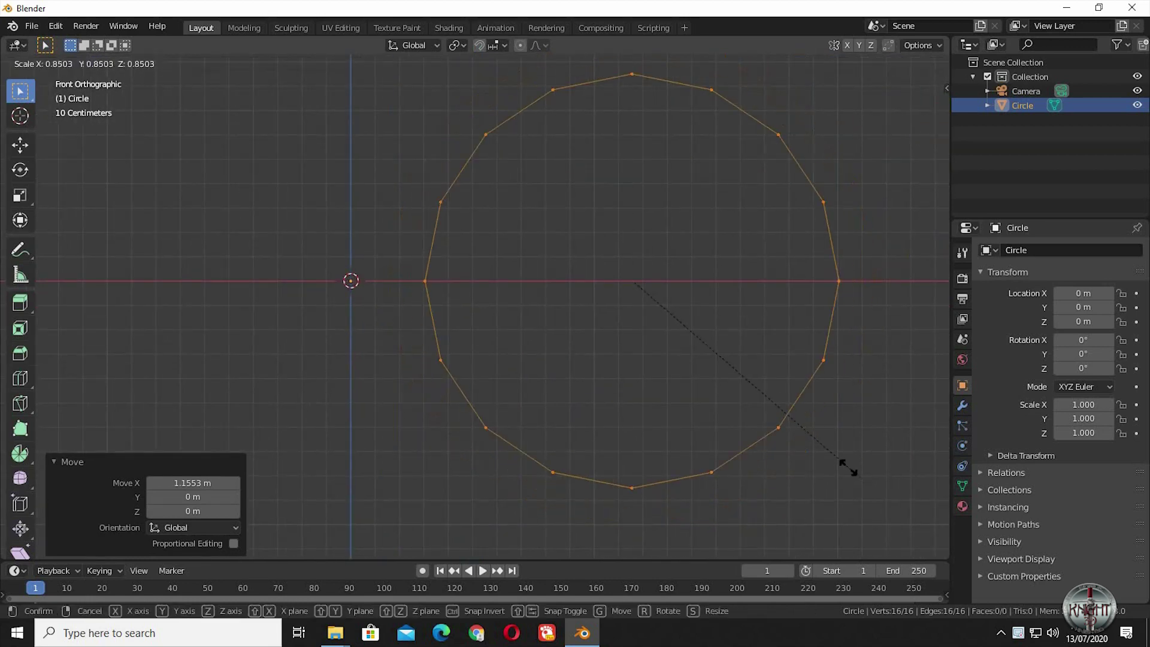
pyautogui.click(719, 395)
pyautogui.press('s')
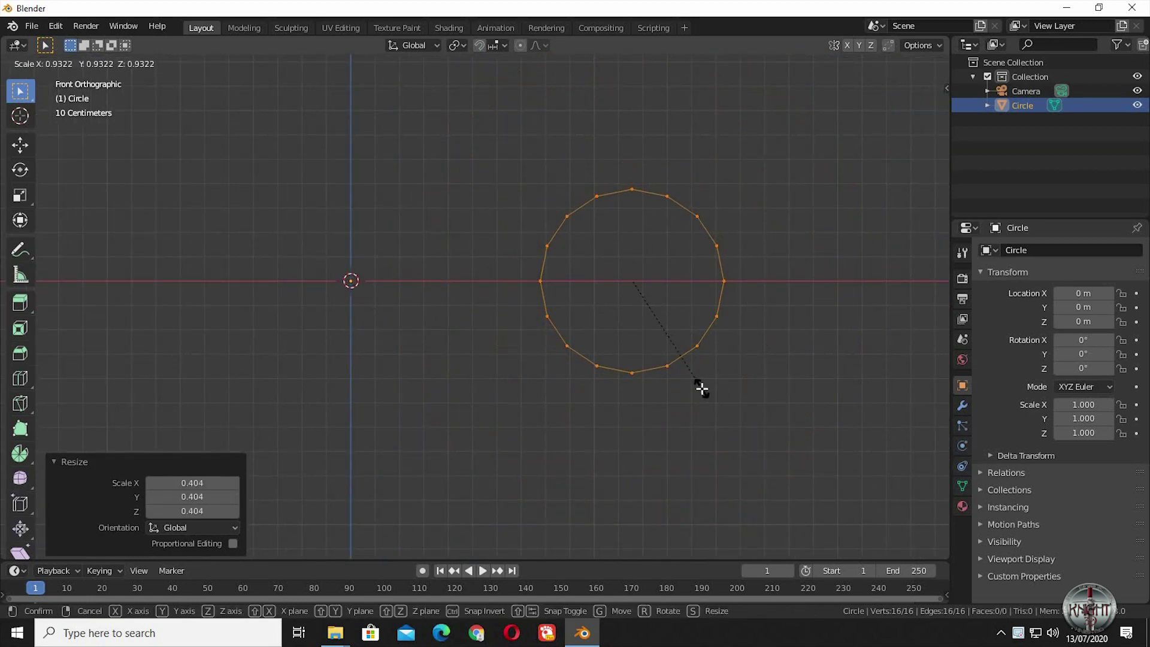
pyautogui.click(702, 389)
# Move the circle's vertices about -0.73 m along X so its edge sits just beside the origin
pyautogui.press('g')
pyautogui.press('x')
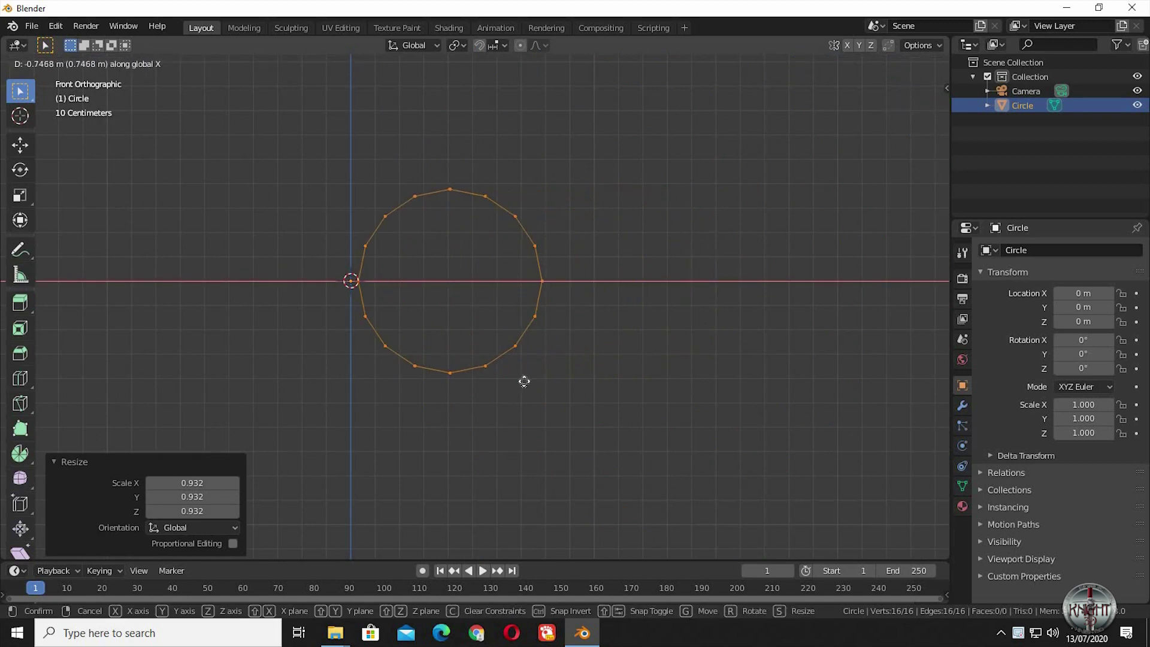
pyautogui.click(525, 382)
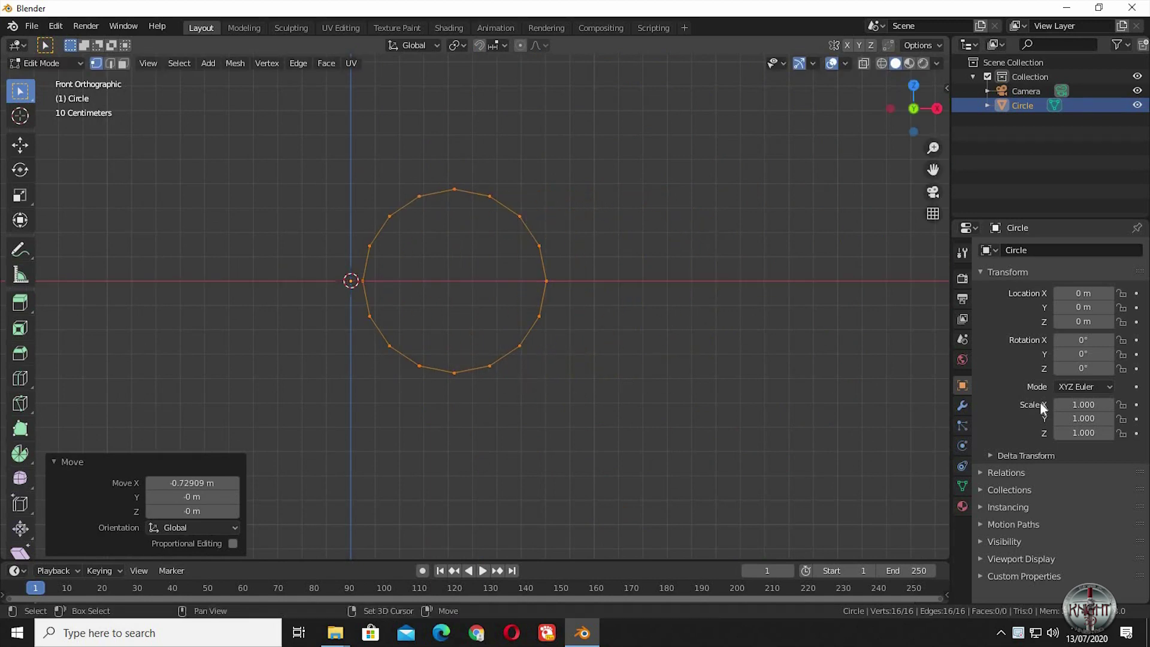
# Add an Array modifier to the circle with a fixed count of 4
pyautogui.click(962, 406)
pyautogui.click(1042, 252)
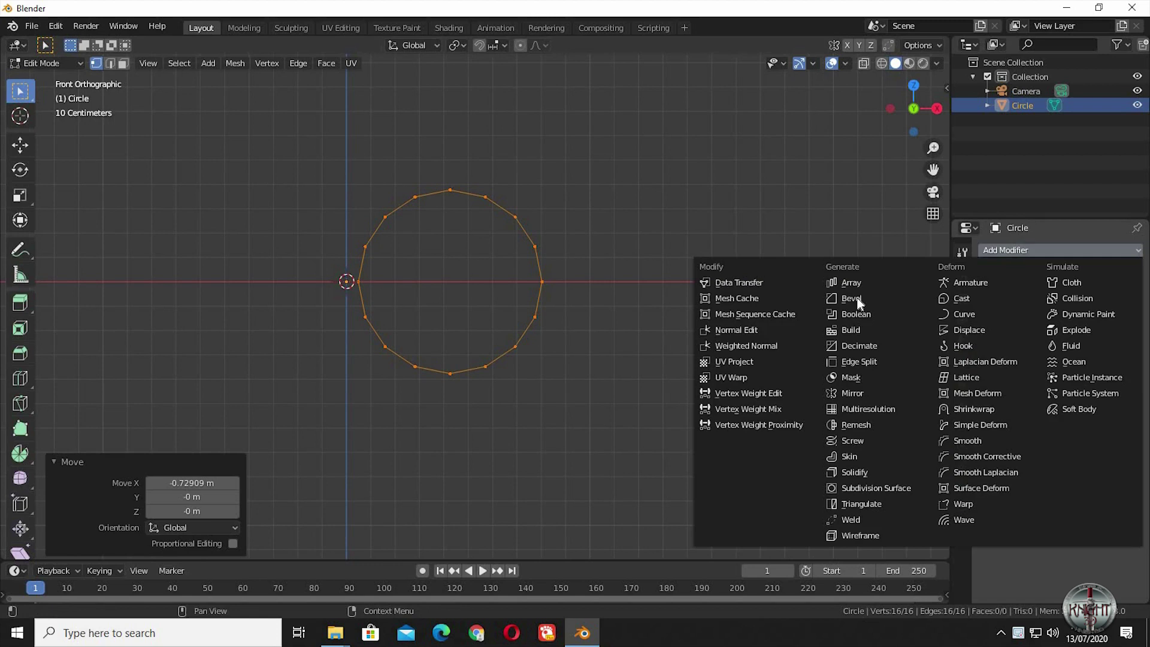
pyautogui.click(853, 282)
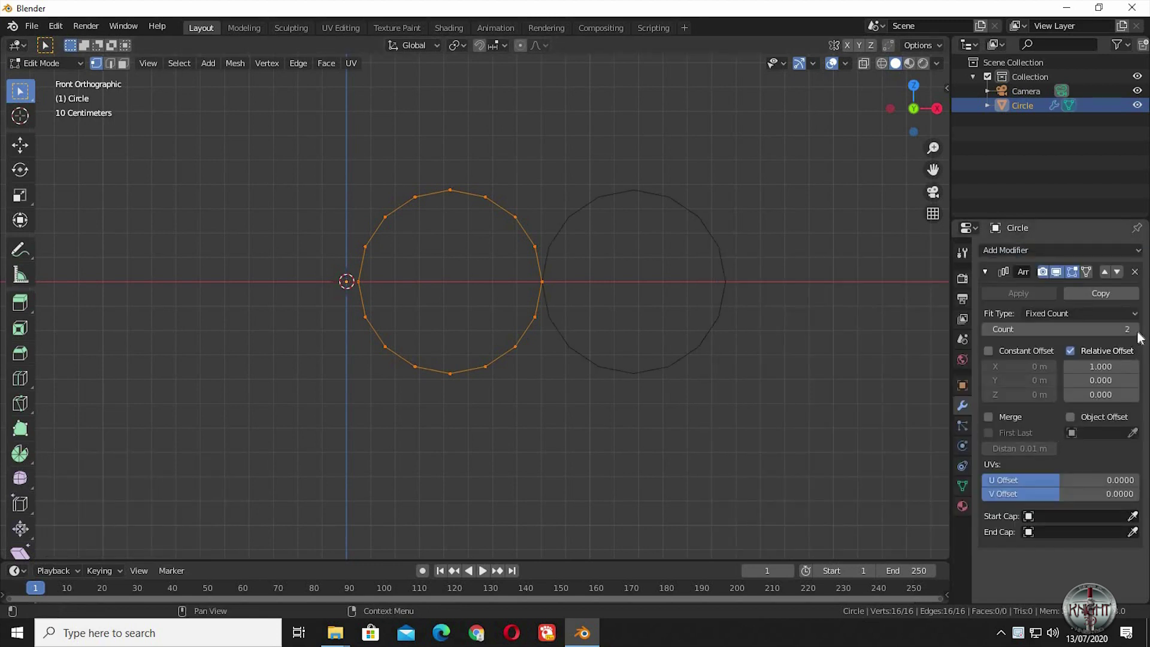
pyautogui.click(1136, 331)
pyautogui.click(1136, 331)
pyautogui.scroll(-1, 427, 339)
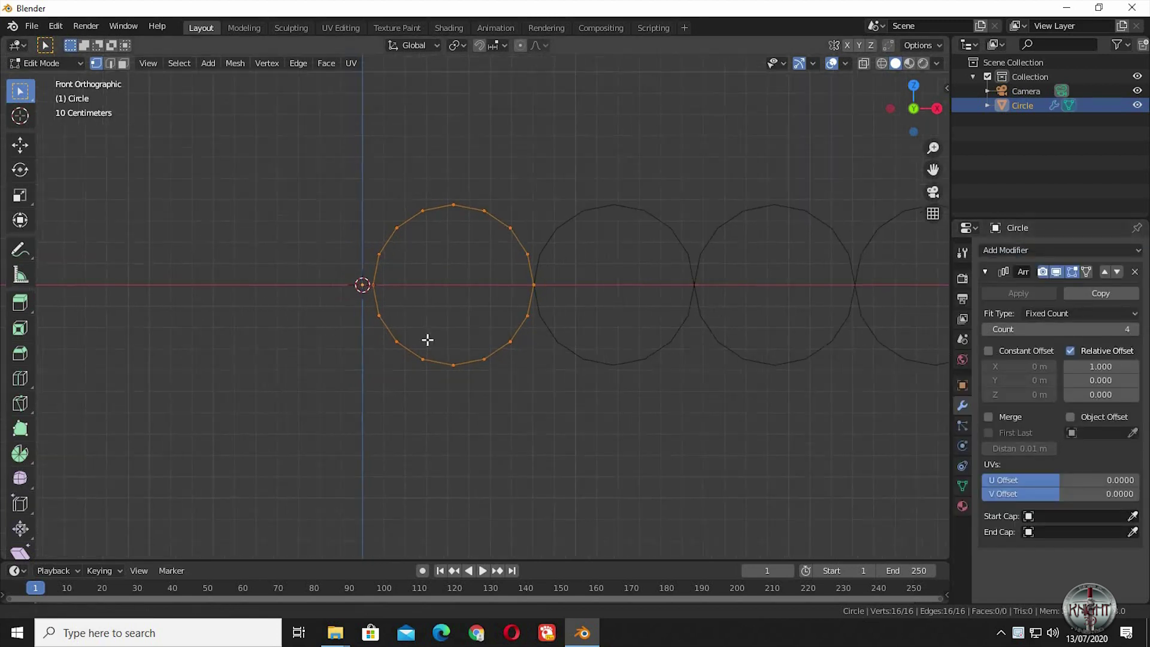
pyautogui.keyDown('ctrl'); pyautogui.moveTo(427, 339); pyautogui.dragTo(431, 343, button='middle'); pyautogui.keyUp('ctrl')
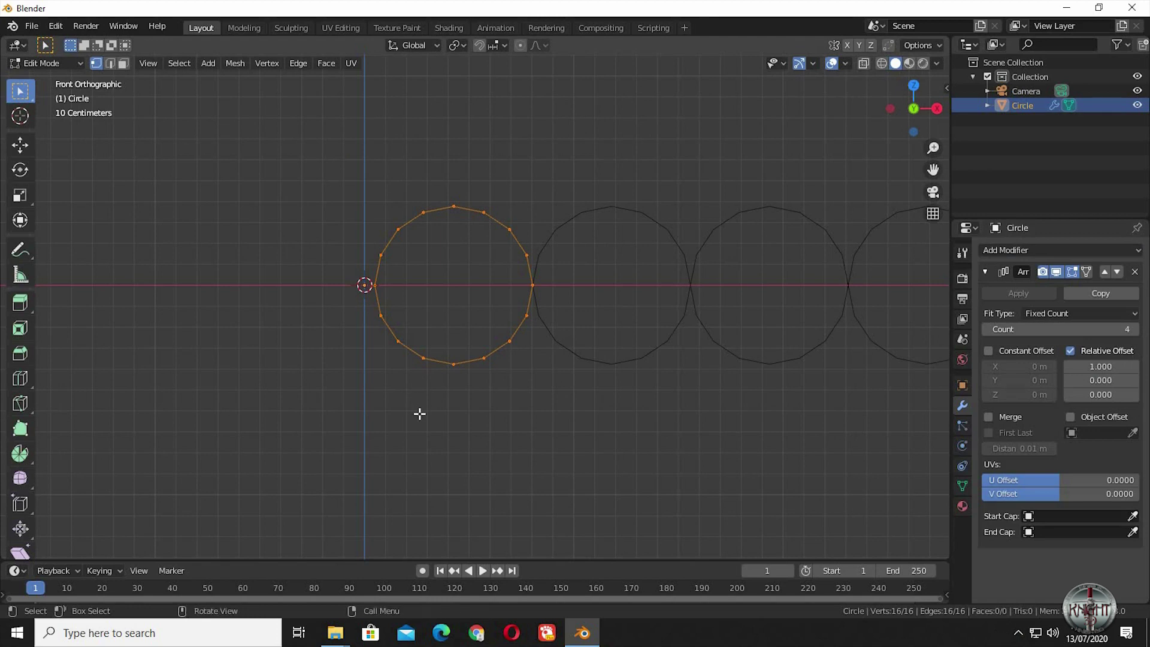
# Return to Object Mode and add a Plain Axes empty at the origin
pyautogui.press('Tab')
pyautogui.hotkey('shift', 'a')
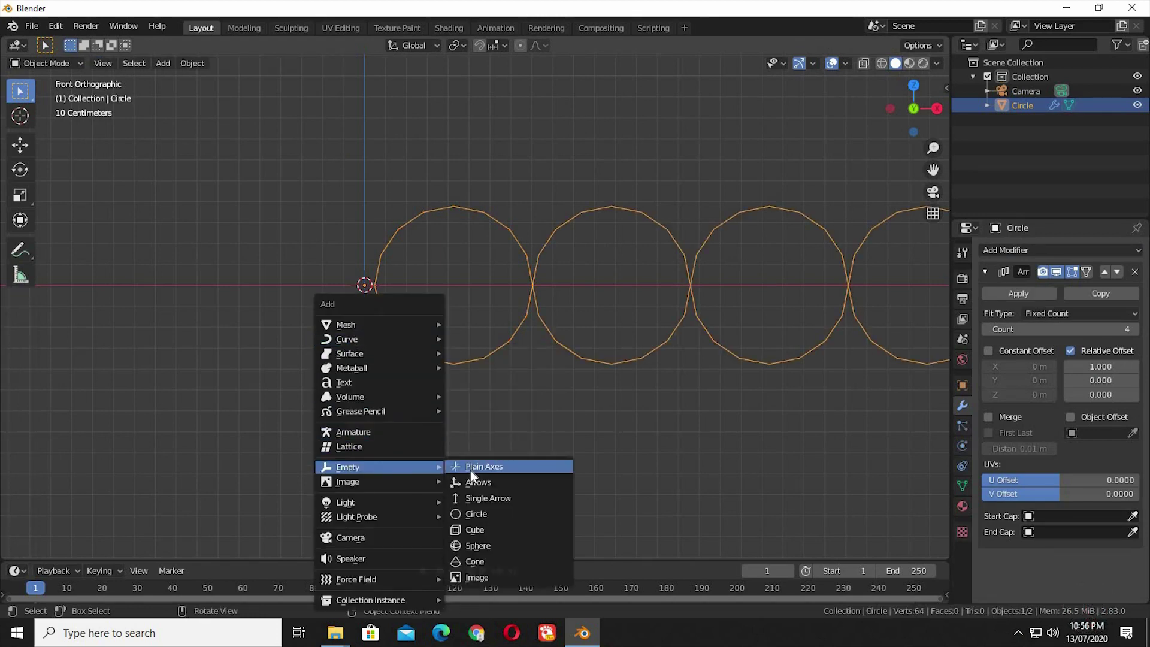
pyautogui.click(474, 470)
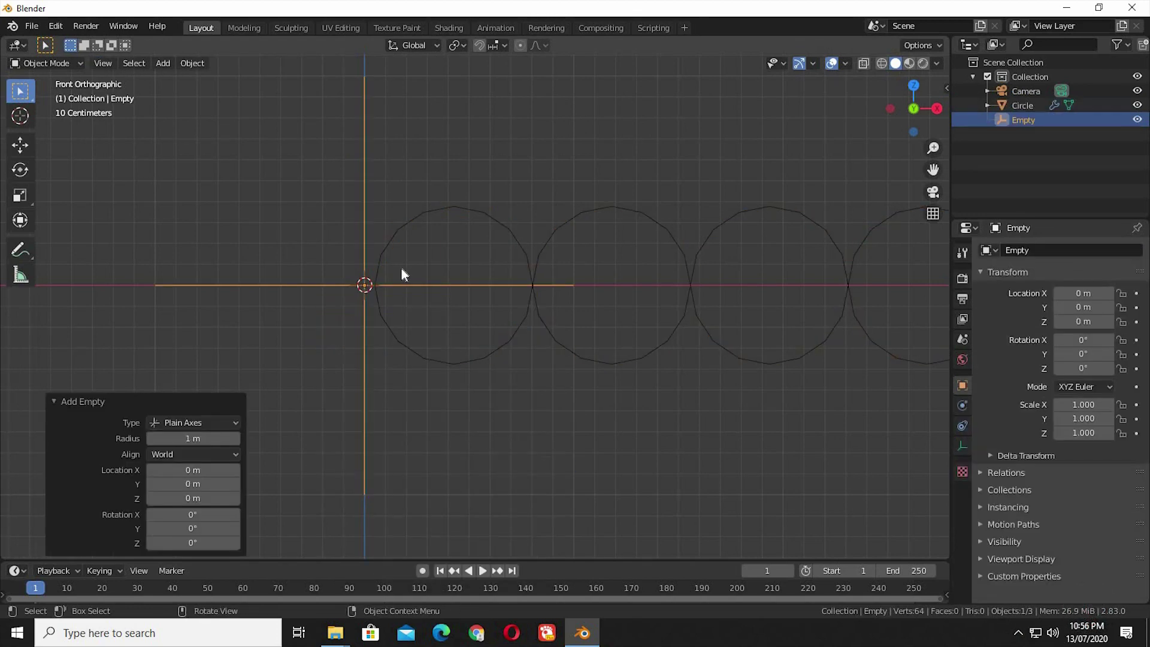
# Switch the circle's Array modifier from Relative Offset to Object Offset, using the Empty as the offset object
pyautogui.click(475, 224)
pyautogui.click(1070, 350)
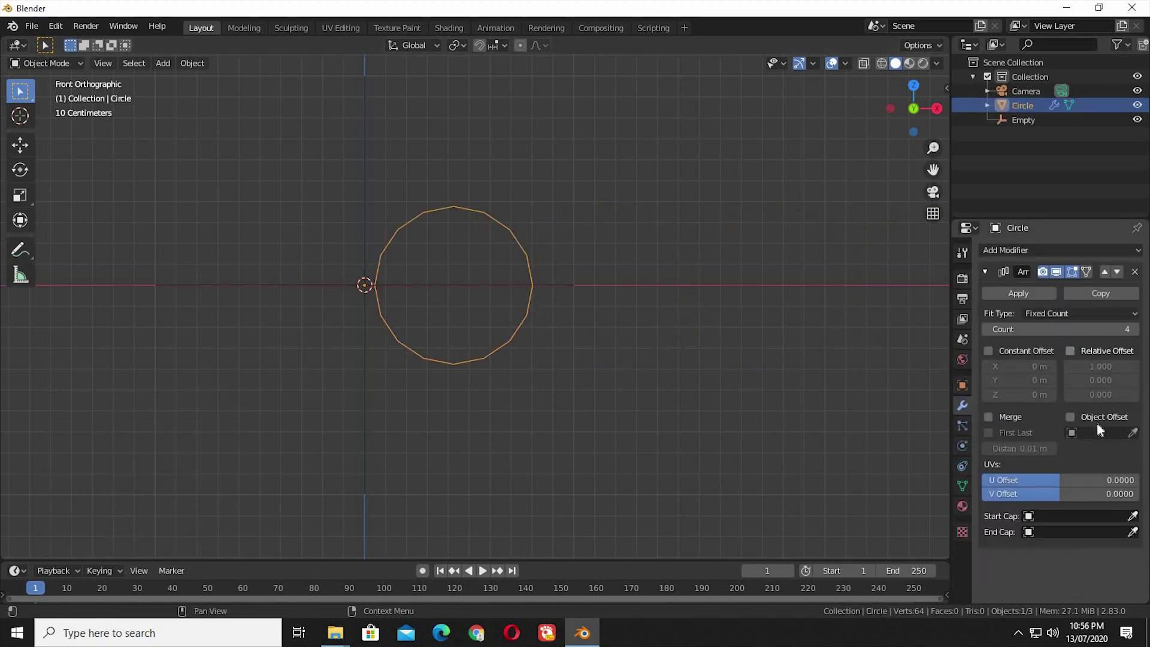
pyautogui.click(1096, 432)
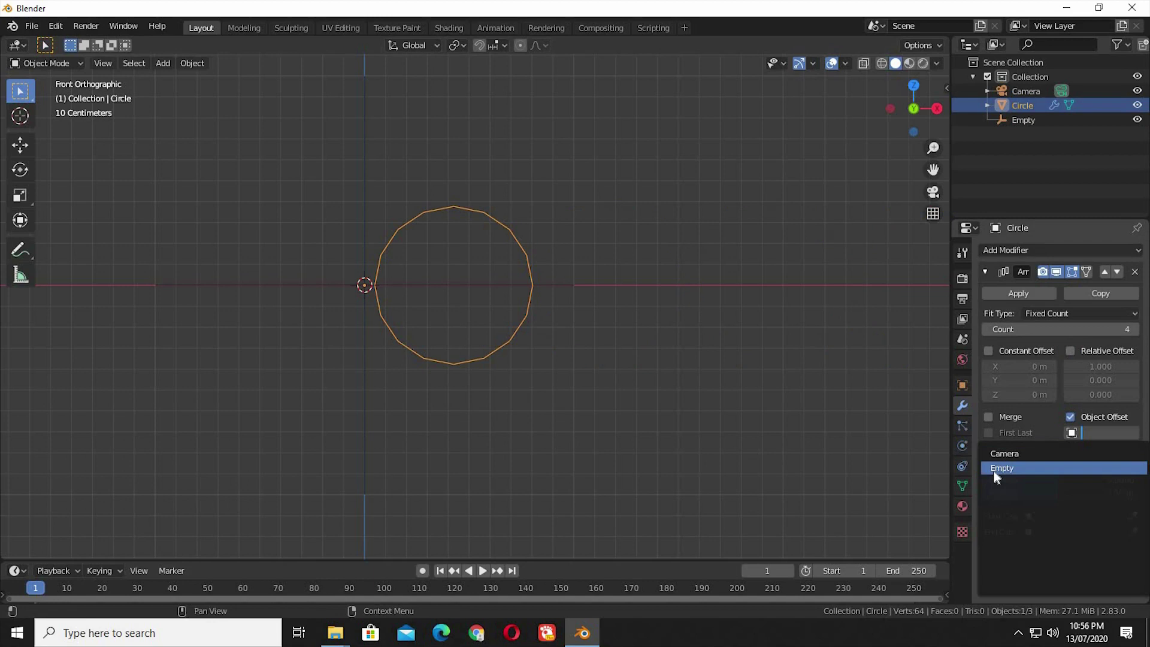
pyautogui.click(997, 468)
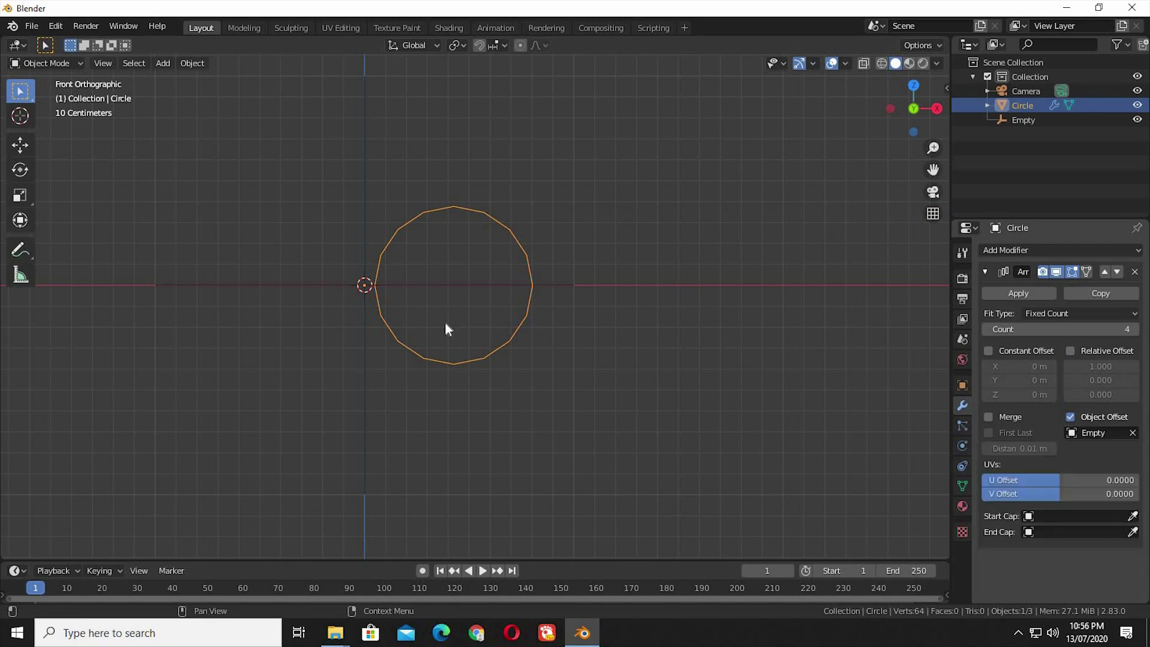
# Rotate the empty 90° about the Z axis in the top view
pyautogui.click(366, 179)
pyautogui.press('KP_7')
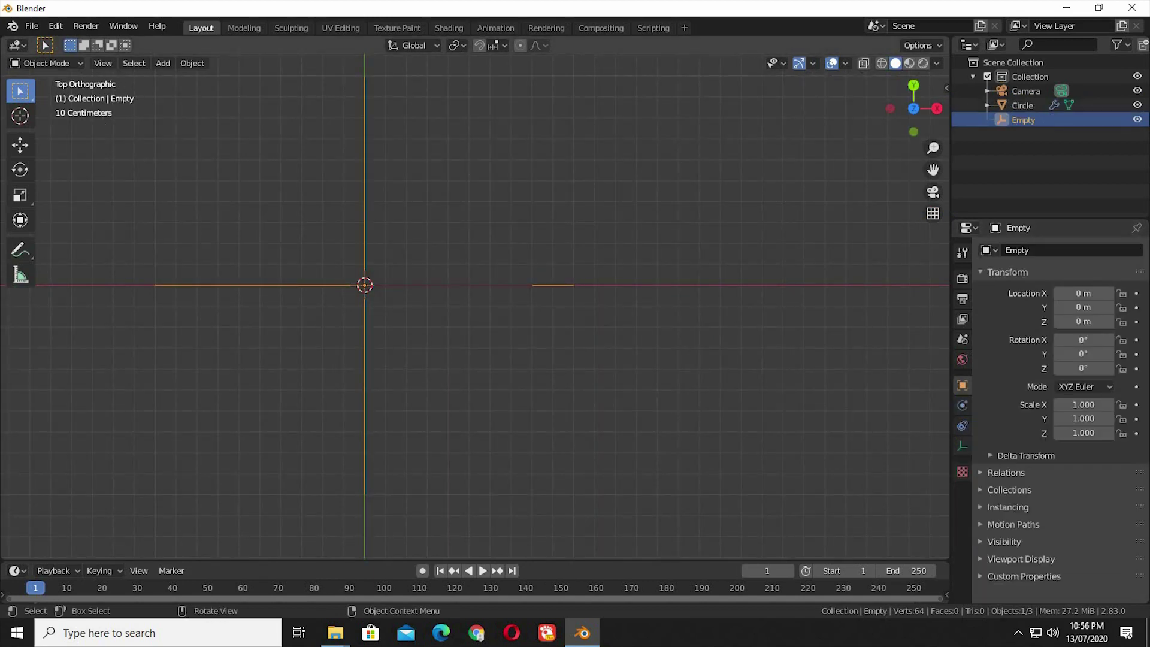
pyautogui.write('r90')
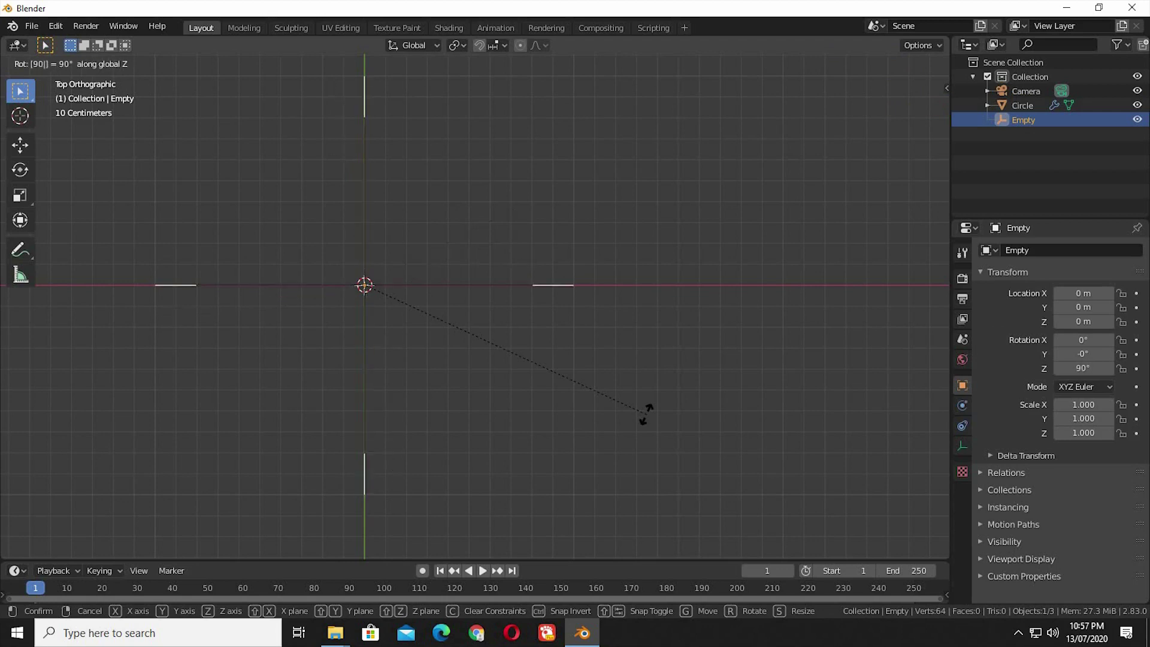
pyautogui.press('Return')
# Add a Screw modifier to the arrayed circle
pyautogui.moveTo(641, 372); pyautogui.dragTo(474, 286, button='middle')
pyautogui.click(477, 306)
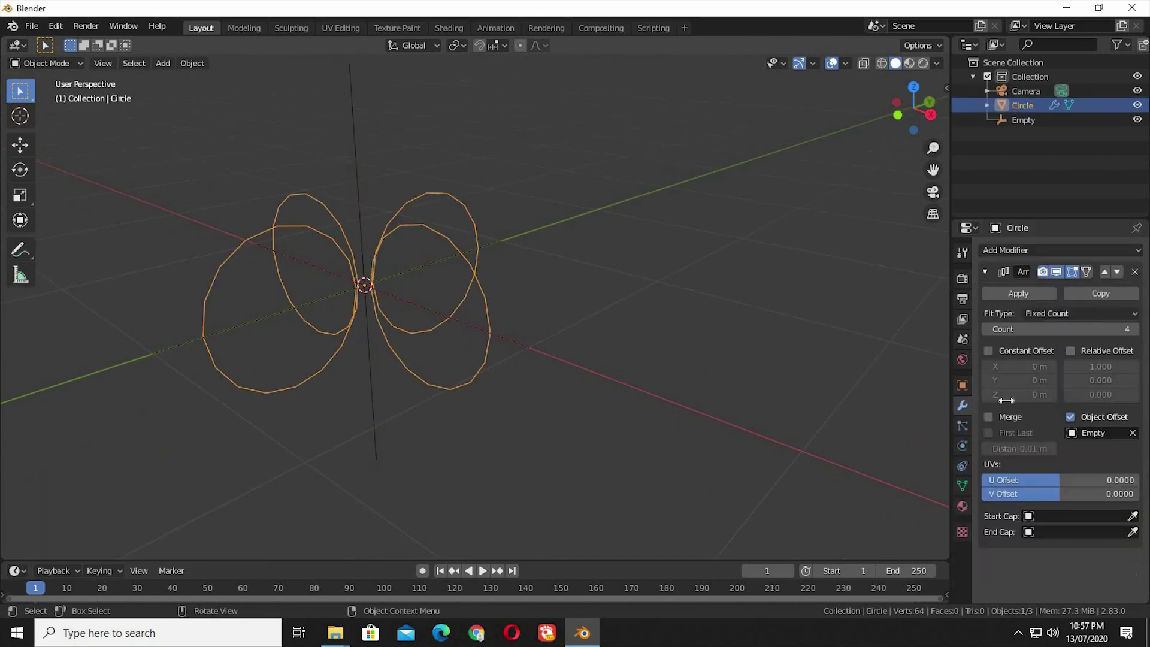
pyautogui.click(1012, 251)
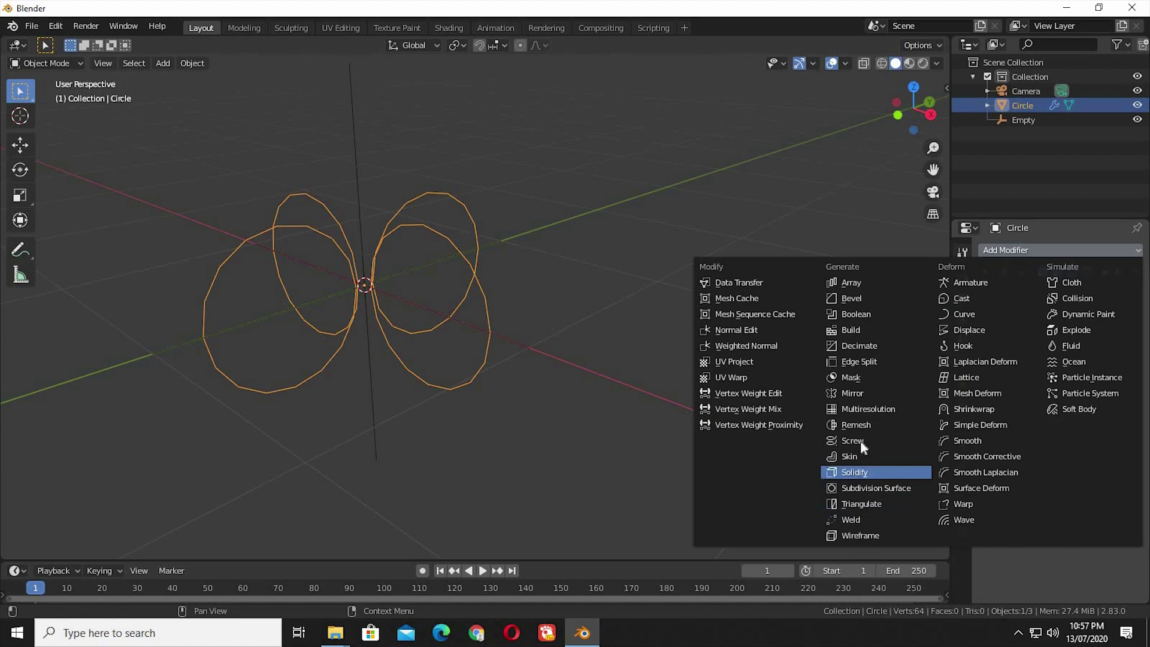
pyautogui.click(861, 443)
pyautogui.moveTo(598, 446); pyautogui.dragTo(816, 357, button='middle')
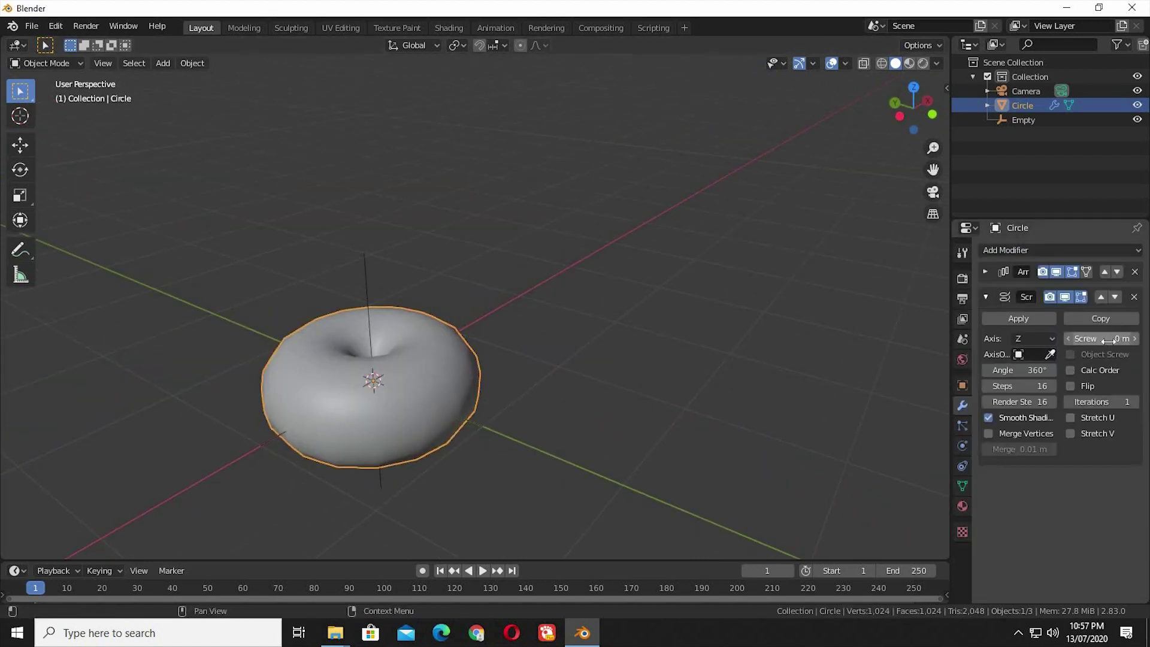
# Set the Screw modifier's screw height to 2.7 m to stretch the strands into a twisted rope
pyautogui.click(1099, 339)
pyautogui.moveTo(1101, 339); pyautogui.dragTo(1141, 338)
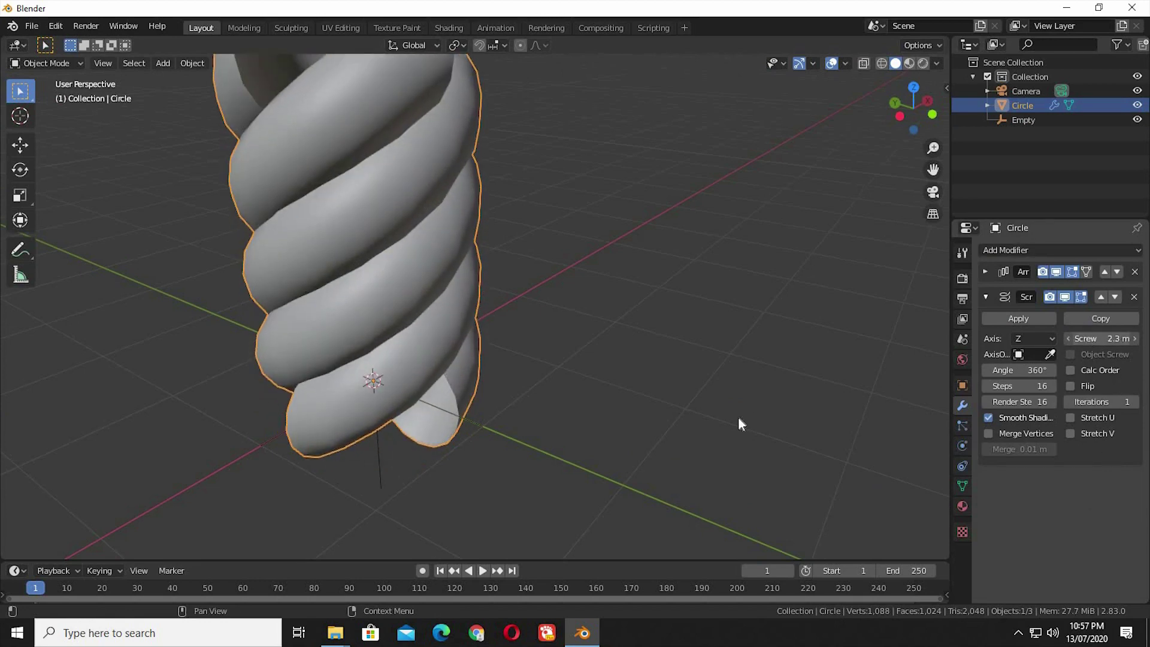
pyautogui.moveTo(755, 379); pyautogui.dragTo(769, 354, button='middle')
pyautogui.scroll(-2, 731, 403)
pyautogui.keyDown('shift'); pyautogui.moveTo(708, 469); pyautogui.dragTo(698, 557, button='middle'); pyautogui.keyUp('shift')
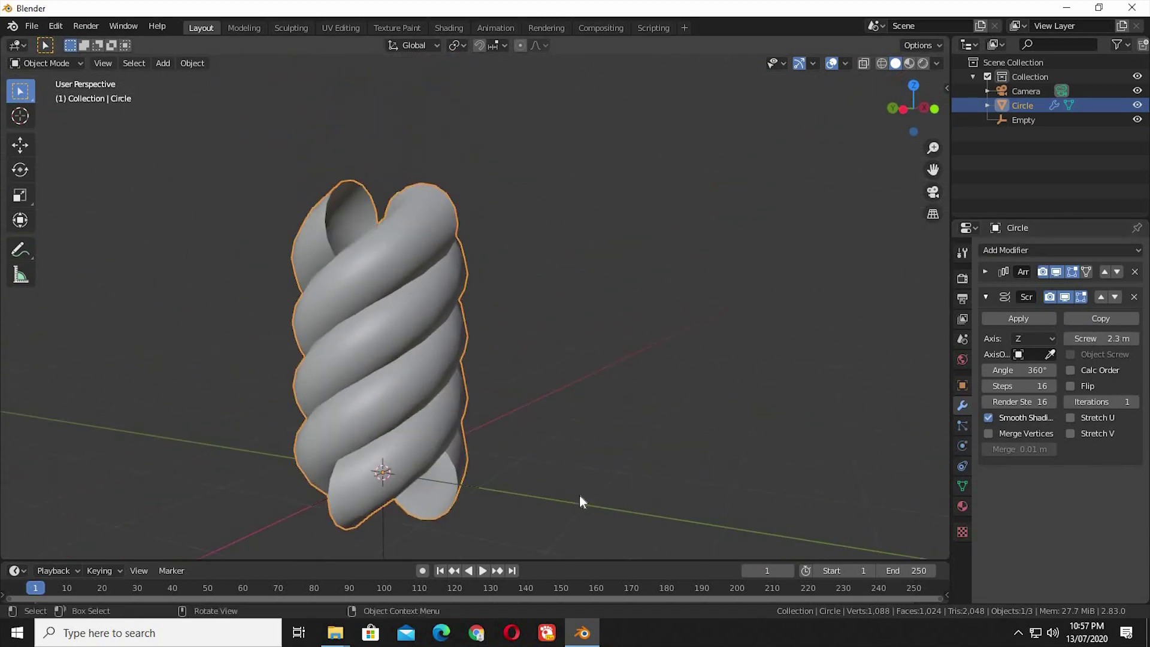
pyautogui.moveTo(579, 496); pyautogui.dragTo(563, 503, button='middle')
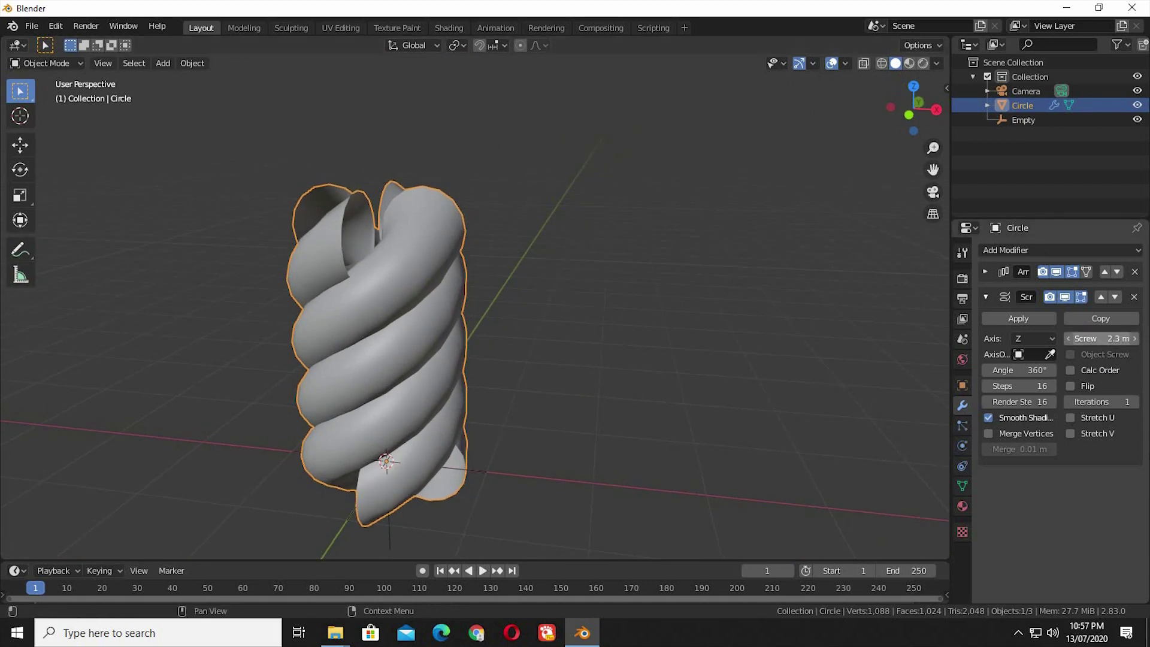
pyautogui.moveTo(1101, 339); pyautogui.dragTo(1115, 339)
pyautogui.moveTo(860, 402); pyautogui.dragTo(723, 406, button='middle')
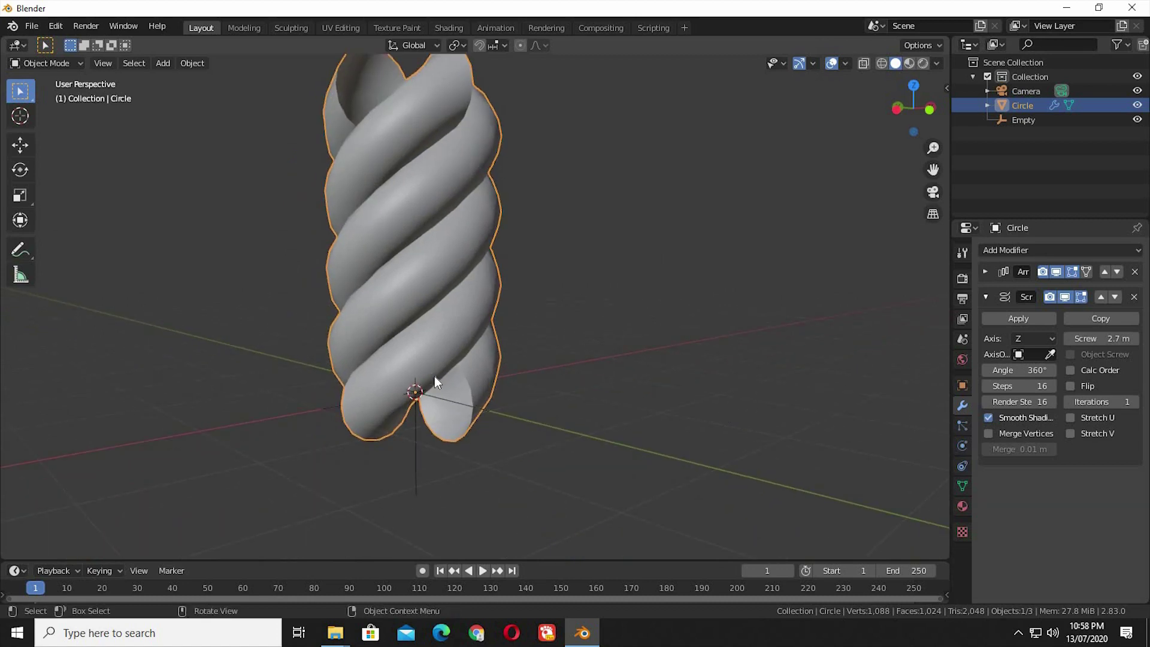
# Rotate the circle's vertices 45° about the global X axis in Edit Mode and return to Object Mode
pyautogui.press('Tab')
pyautogui.moveTo(397, 287); pyautogui.dragTo(457, 463, button='middle')
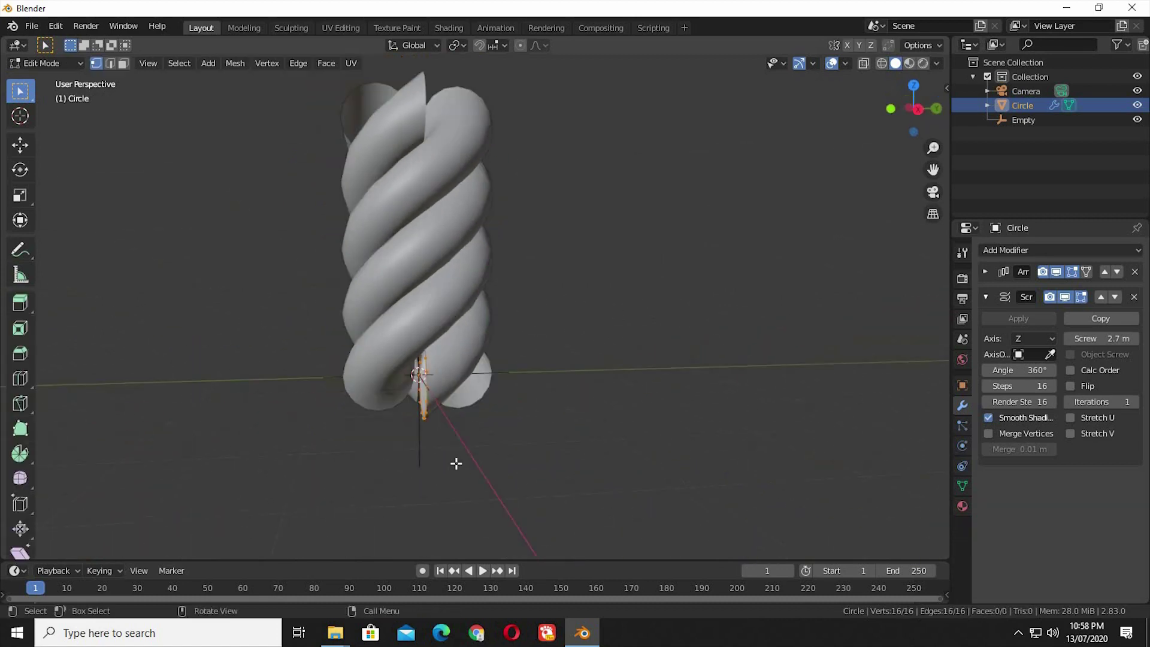
pyautogui.write('rx')
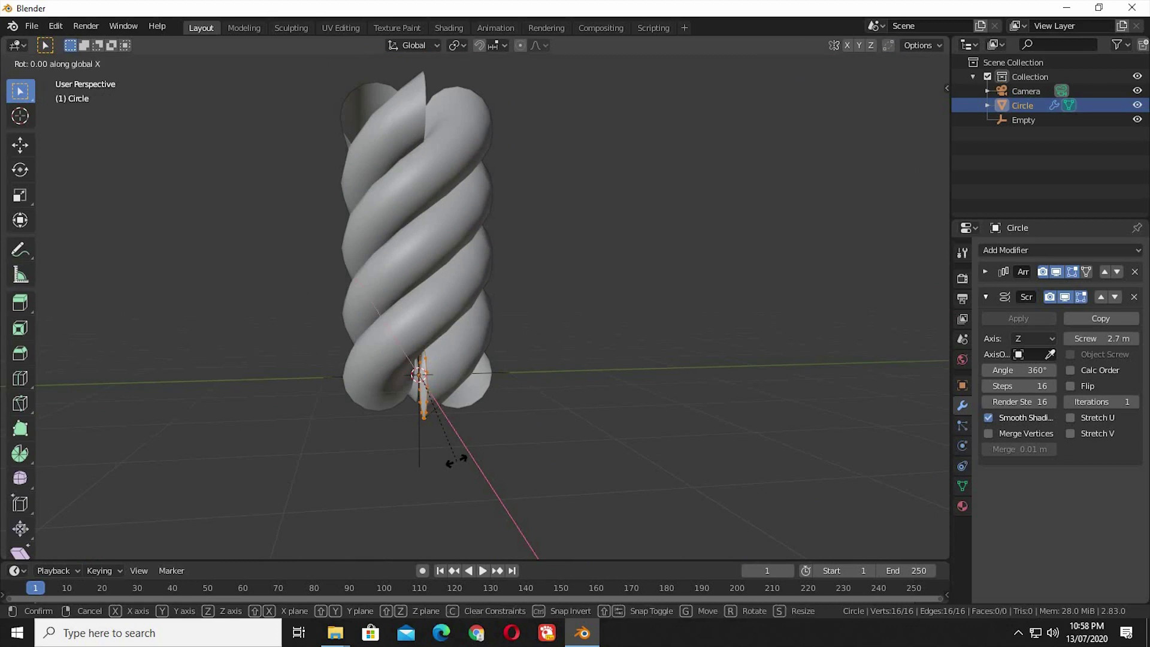
pyautogui.write('45')
pyautogui.press('Return')
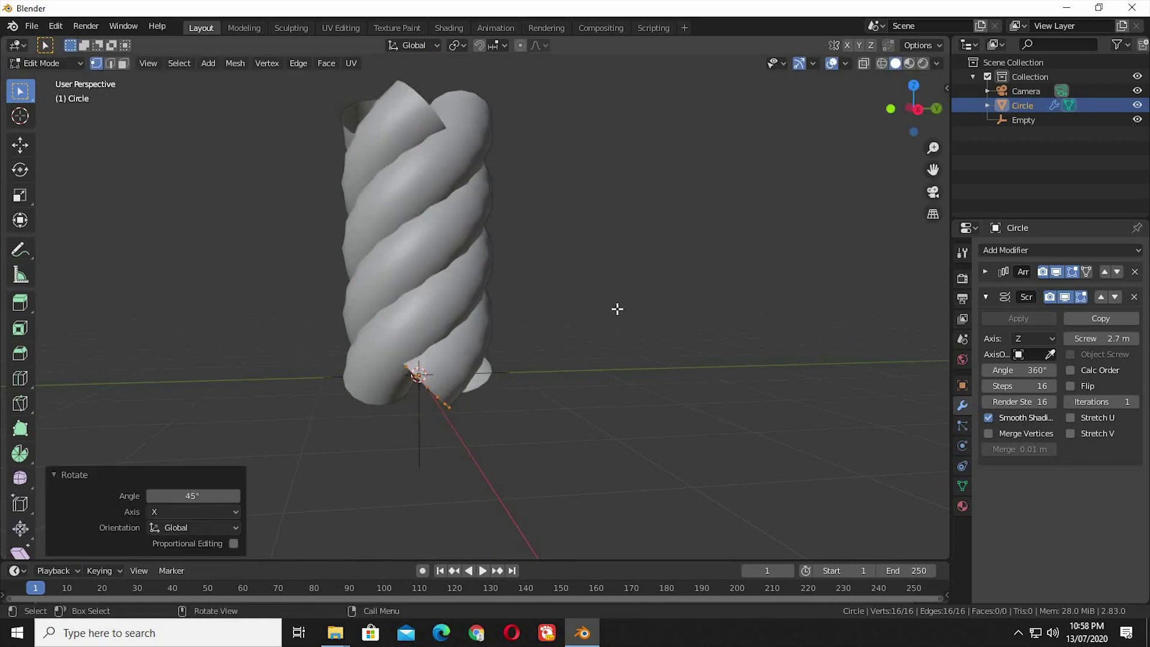
pyautogui.moveTo(618, 309); pyautogui.dragTo(556, 325, button='middle')
pyautogui.press('Tab')
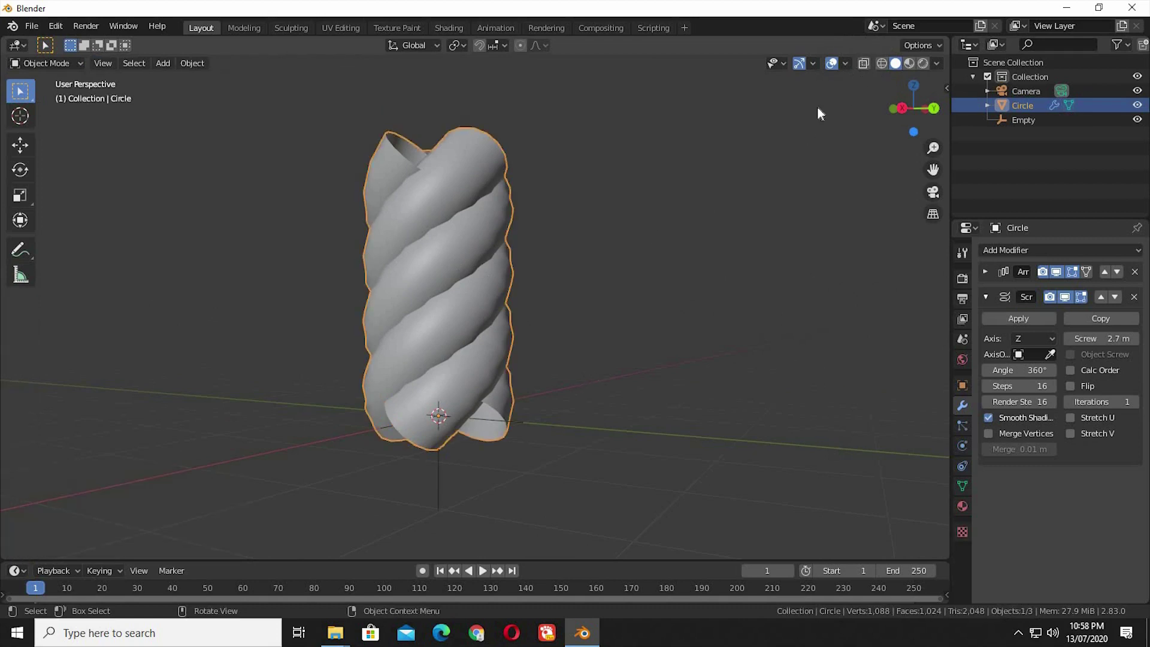
# Check the direction of the rope's faces by turning the Face Orientation overlay on and off again
pyautogui.click(845, 64)
pyautogui.click(759, 322)
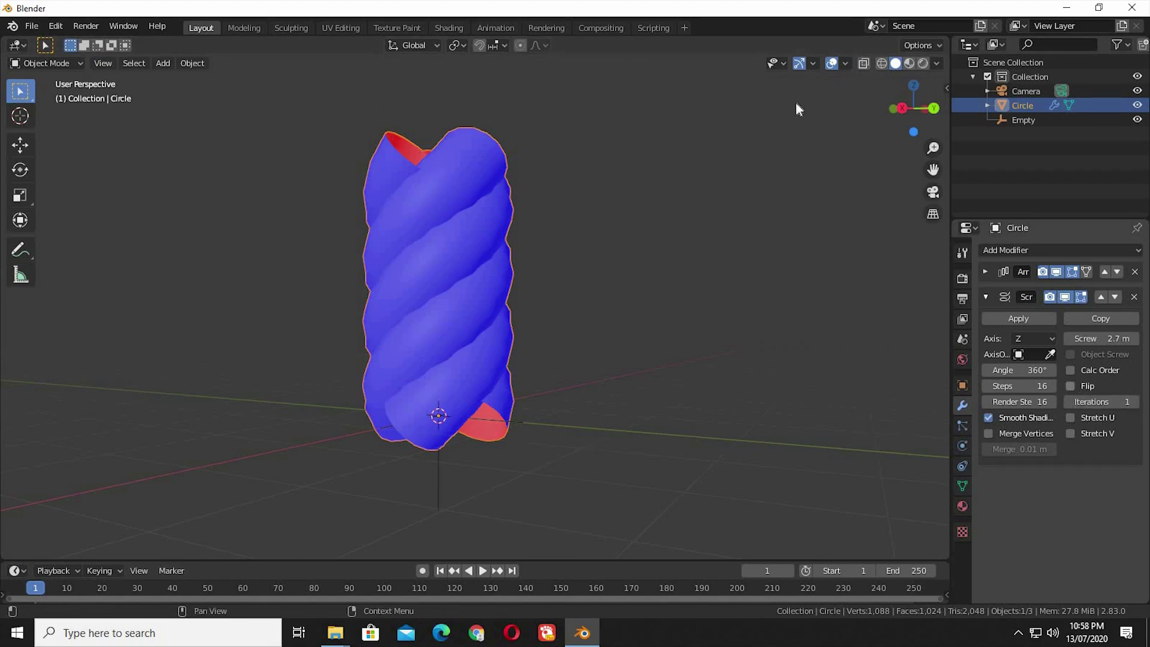
pyautogui.click(845, 63)
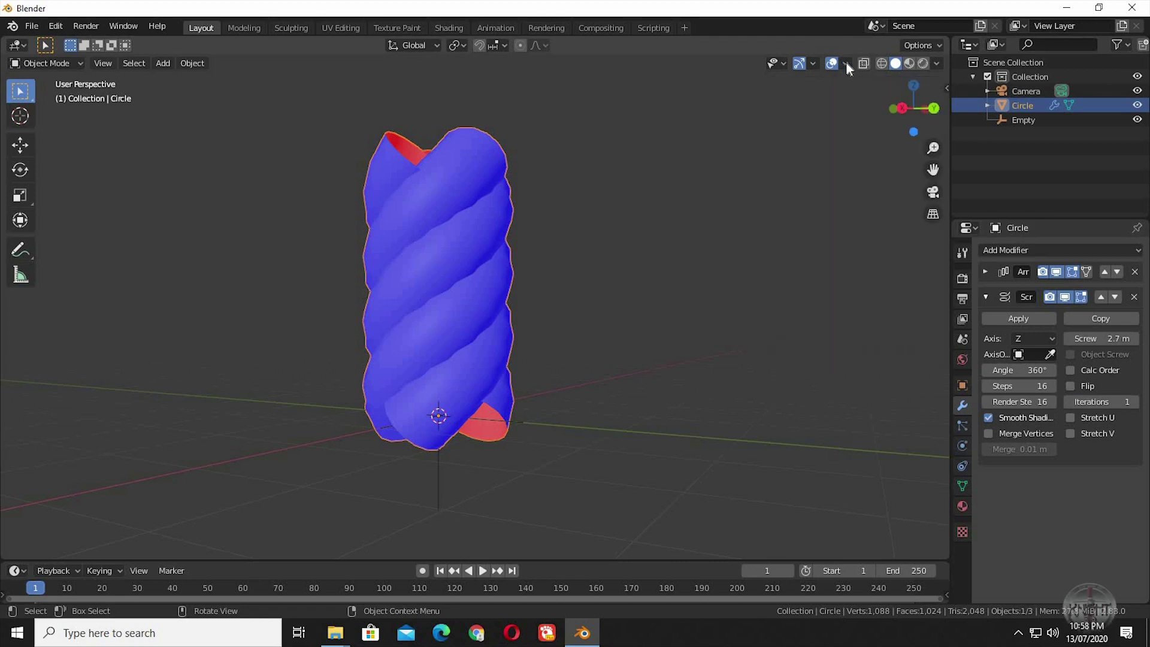
pyautogui.click(844, 63)
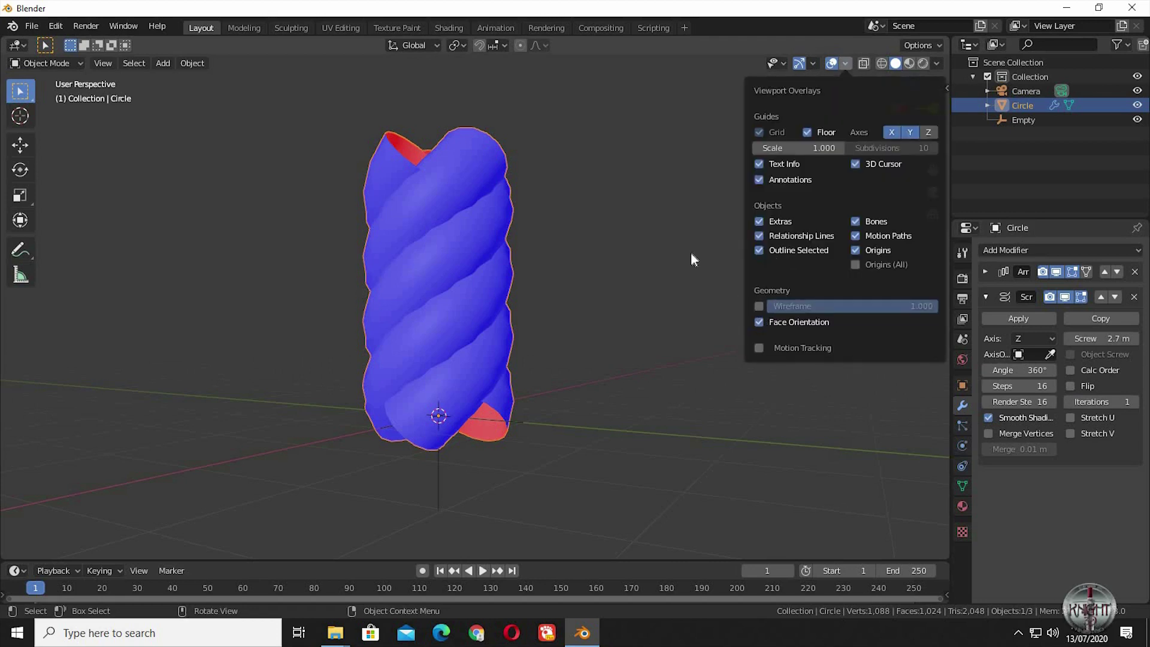
pyautogui.click(791, 321)
# Raise the Screw modifier's screw height to 8 m to lengthen the rope, and collapse the modifier's settings
pyautogui.moveTo(566, 302); pyautogui.dragTo(544, 329, button='middle')
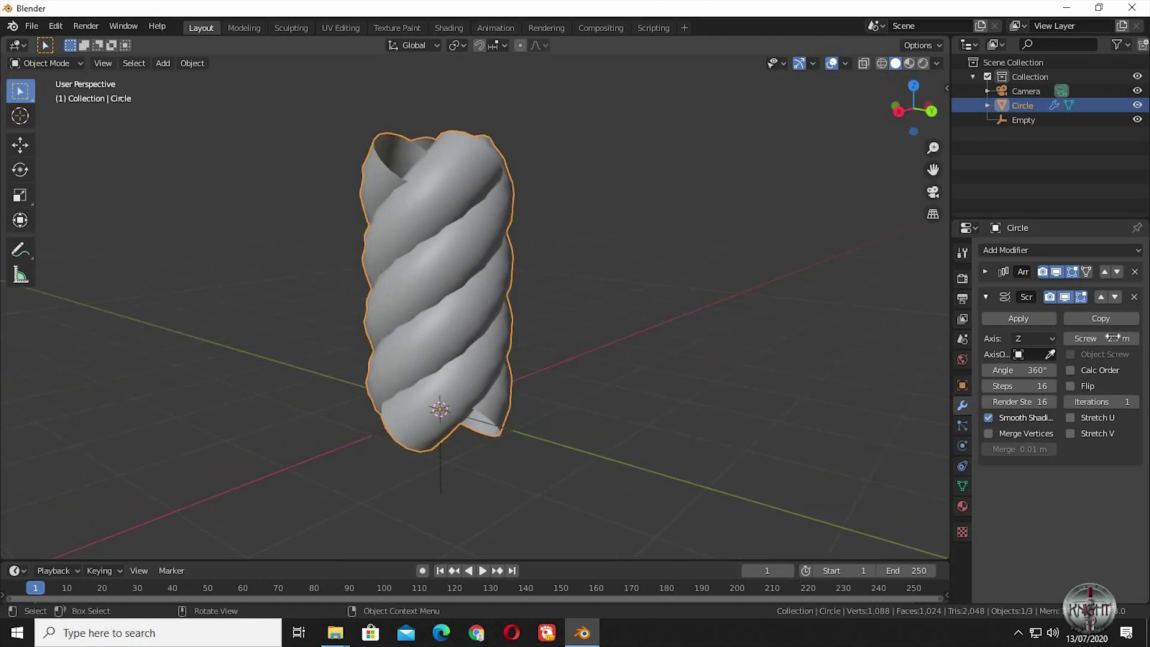
pyautogui.moveTo(1100, 338); pyautogui.dragTo(1126, 338)
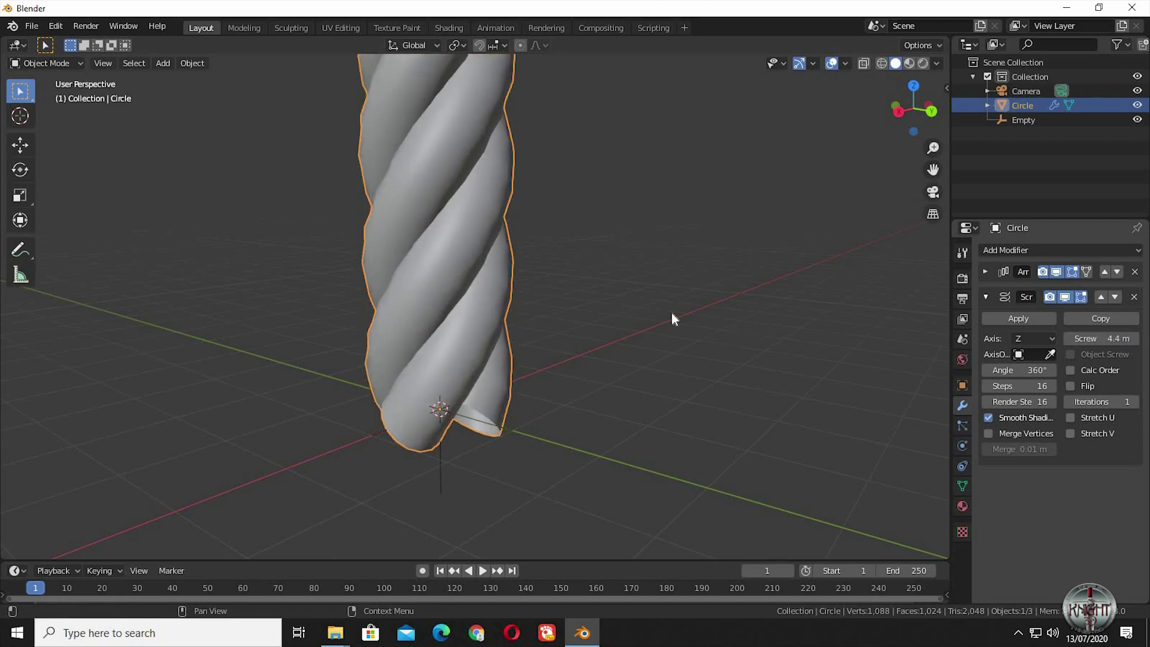
pyautogui.moveTo(685, 290); pyautogui.dragTo(668, 315, button='middle')
pyautogui.scroll(-3, 668, 315)
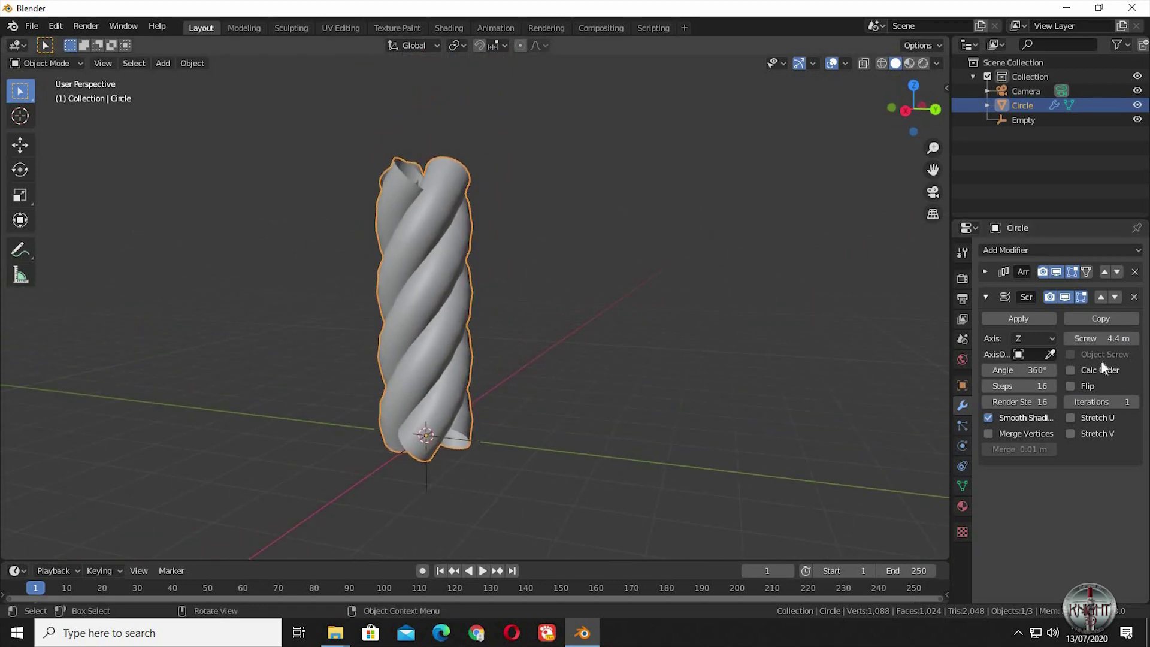
pyautogui.click(1111, 339)
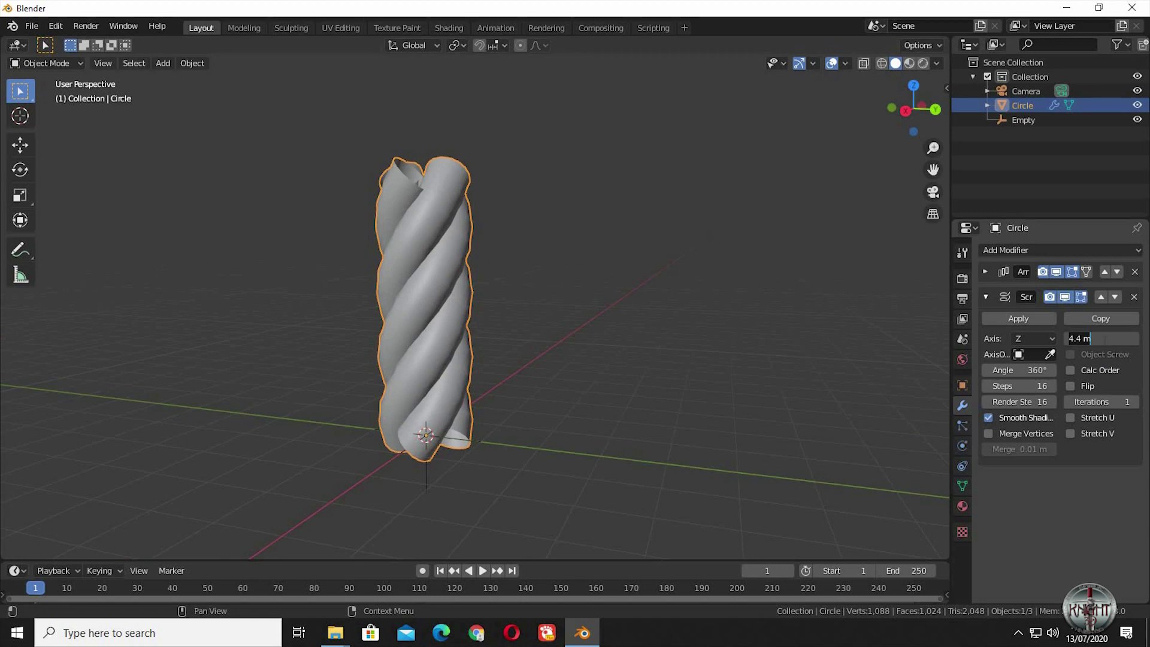
pyautogui.press('Return')
pyautogui.scroll(-5, 663, 332)
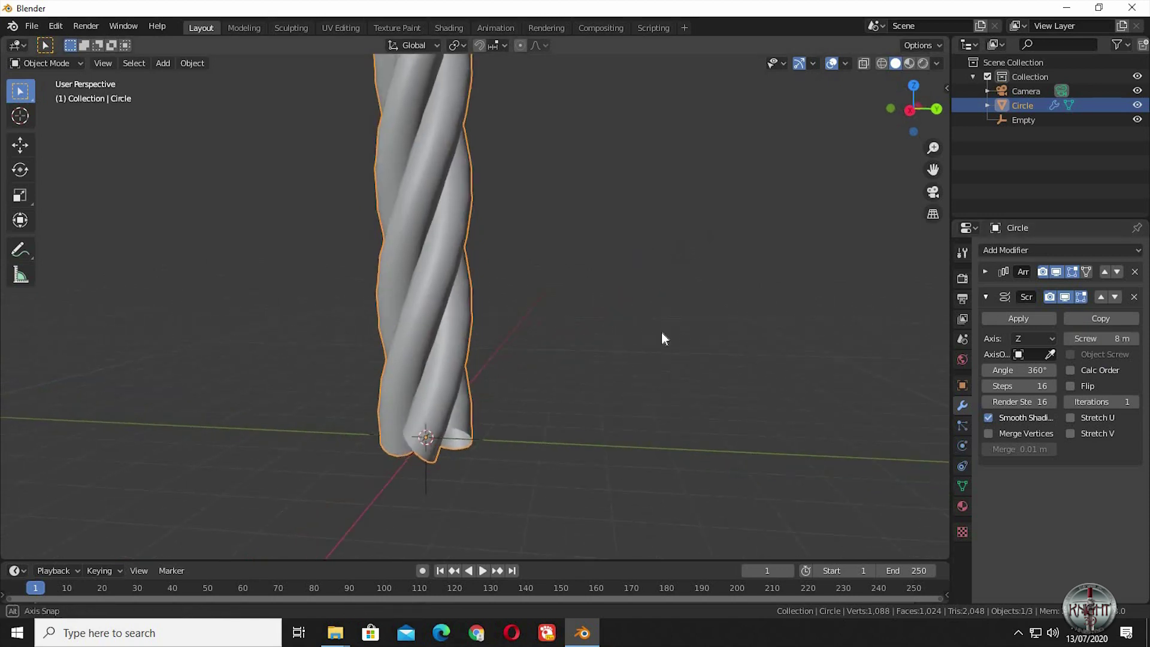
pyautogui.moveTo(604, 344); pyautogui.dragTo(575, 324, button='middle')
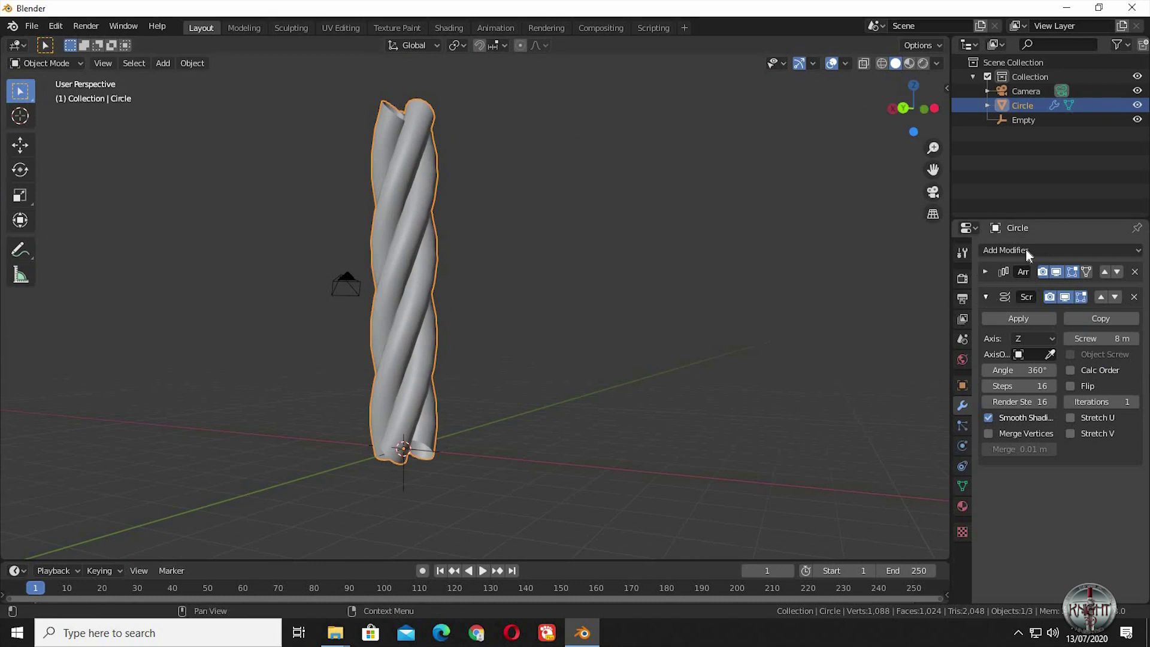
pyautogui.click(986, 297)
# Deselect the rope and add a Path curve at the world origin
pyautogui.click(615, 412)
pyautogui.moveTo(554, 381); pyautogui.dragTo(602, 400, button='middle')
pyautogui.hotkey('shift', 'a')
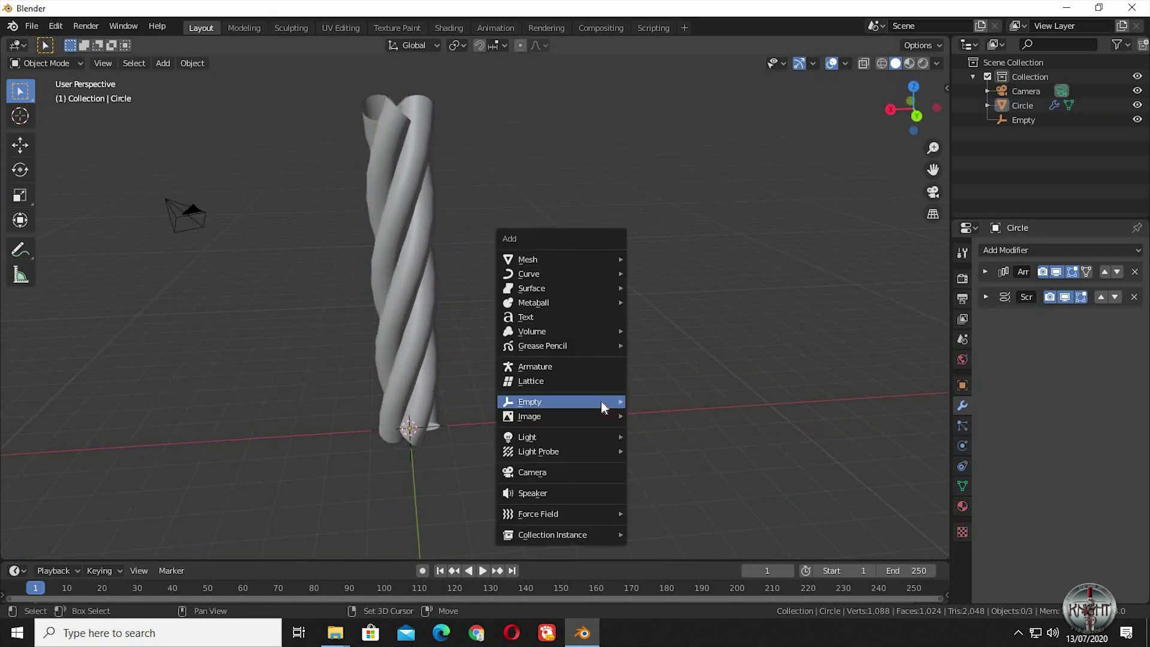
pyautogui.moveTo(591, 258)
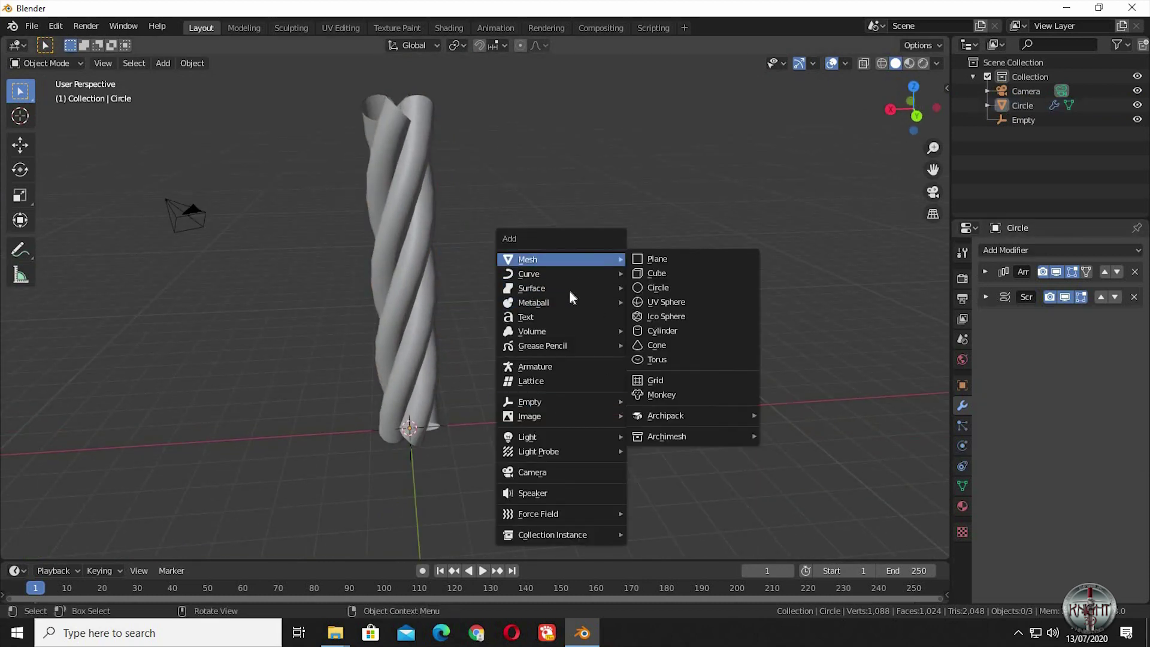
pyautogui.click(649, 334)
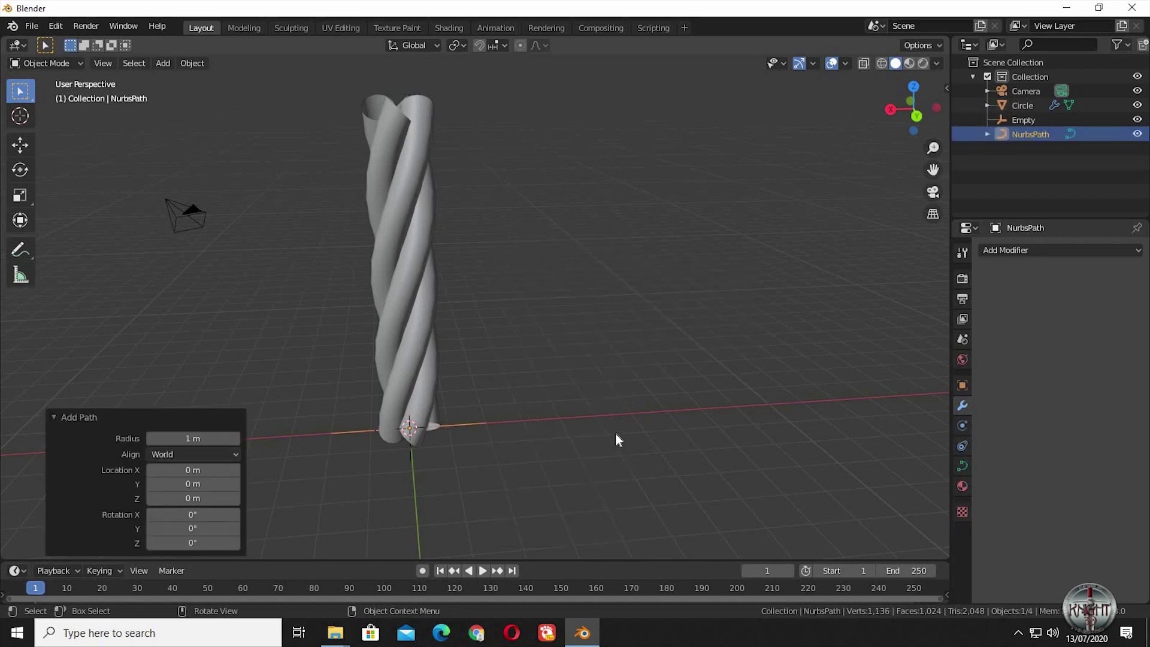
# Scale up the path's control points along its length in Edit Mode and return to Object Mode
pyautogui.press('Tab')
pyautogui.press('s')
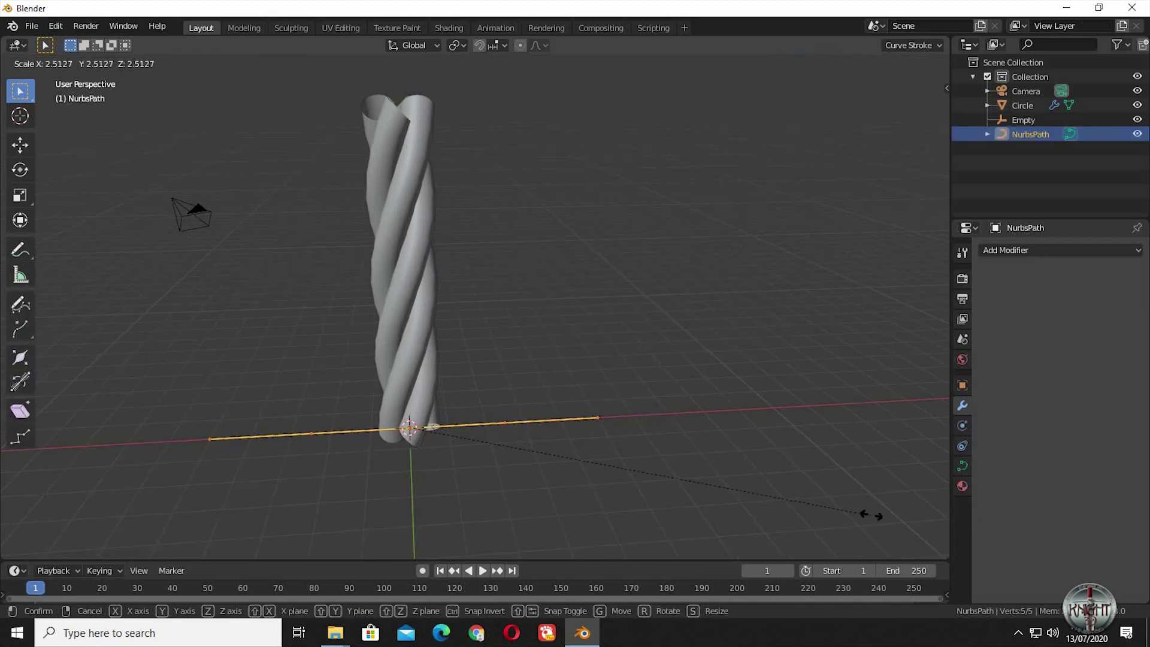
pyautogui.click(112, 483)
pyautogui.moveTo(305, 442); pyautogui.dragTo(569, 428, button='middle')
pyautogui.press('Tab')
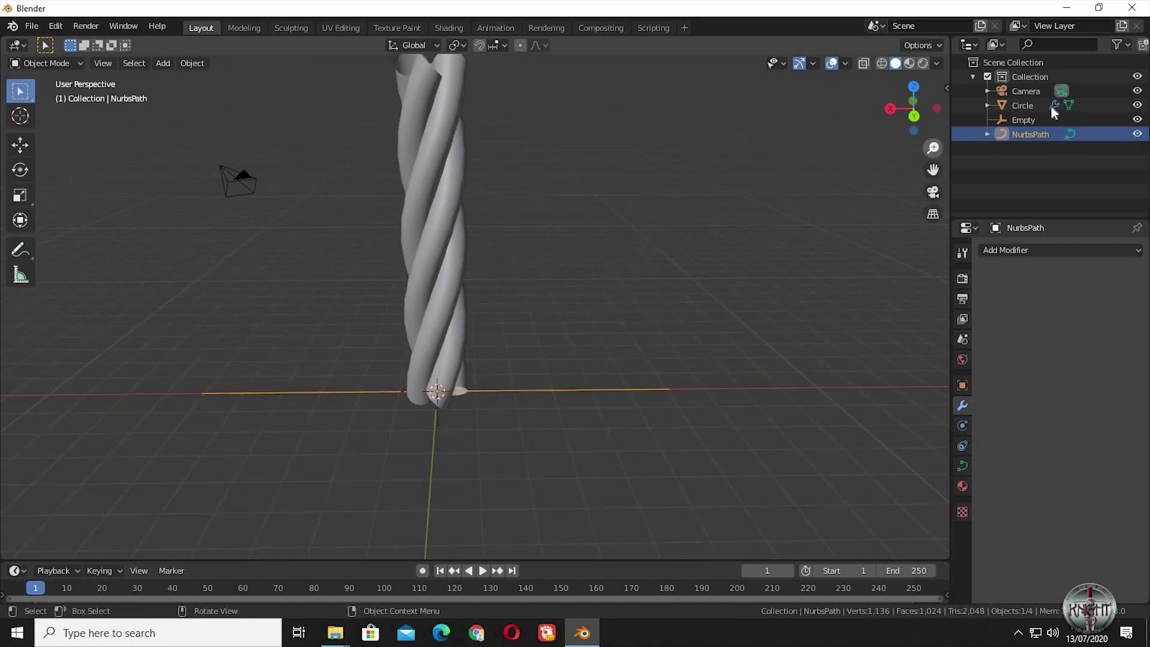
# Rename the Circle object as rope
pyautogui.doubleClick(1022, 105)
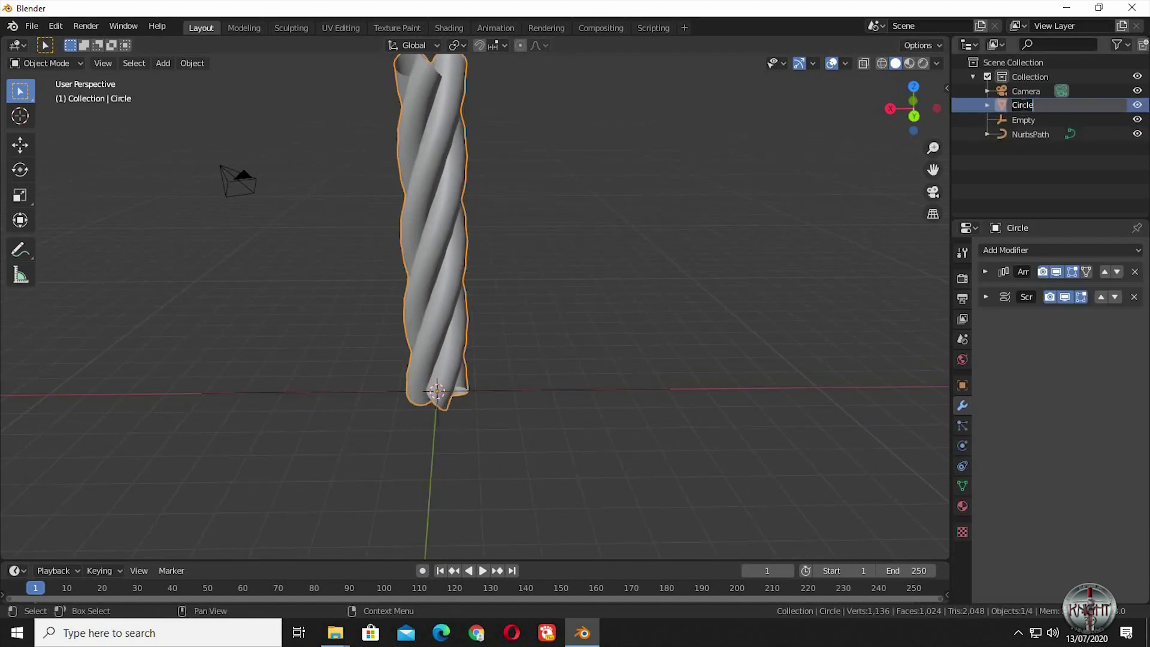
pyautogui.write('rope')
pyautogui.press('Return')
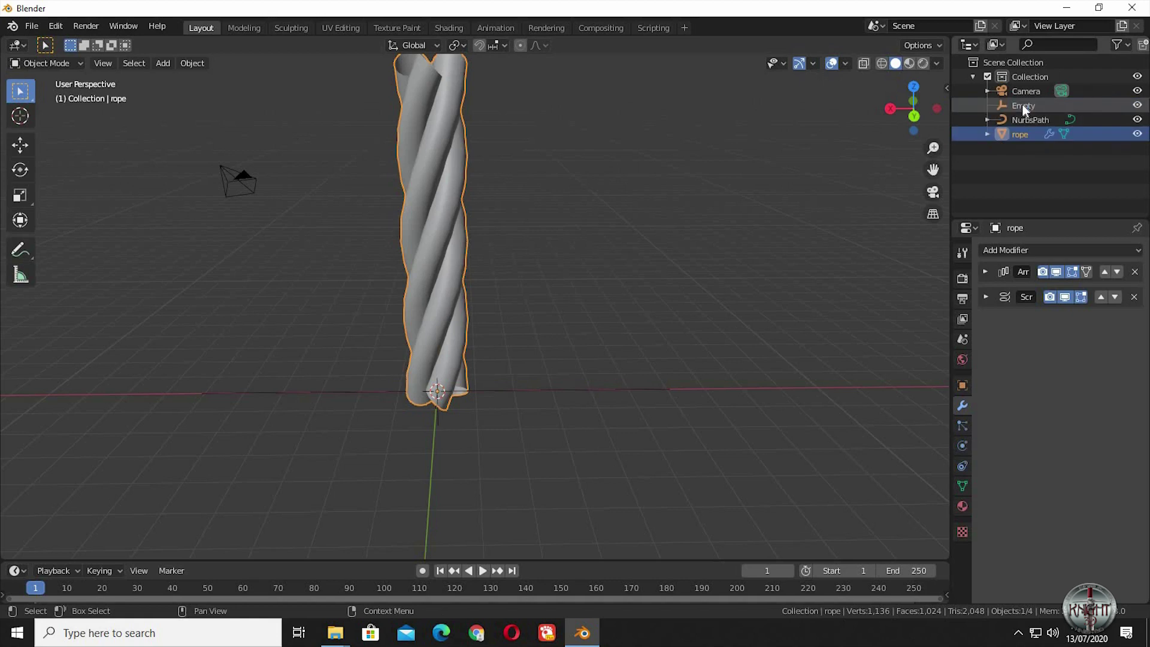
# Parent the rope and the Empty to the NurbsPath with the Object option, and test the link with a cancelled move
pyautogui.keyDown('ctrl'); pyautogui.click(1024, 105); pyautogui.keyUp('ctrl')
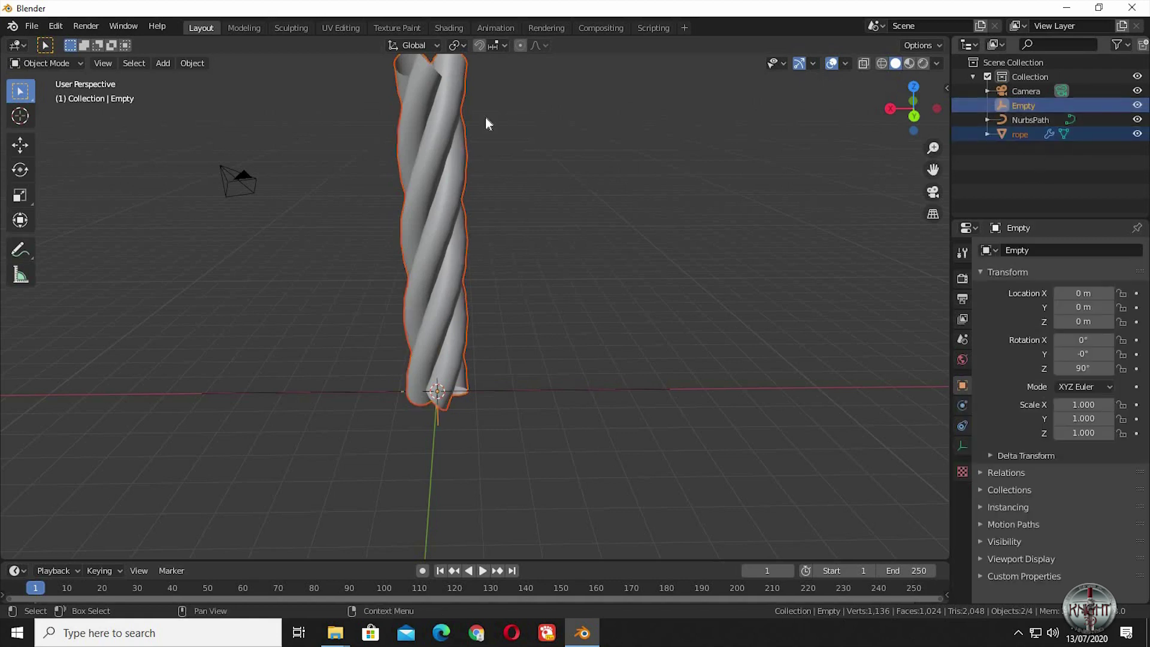
pyautogui.keyDown('shift'); pyautogui.click(550, 389); pyautogui.keyUp('shift')
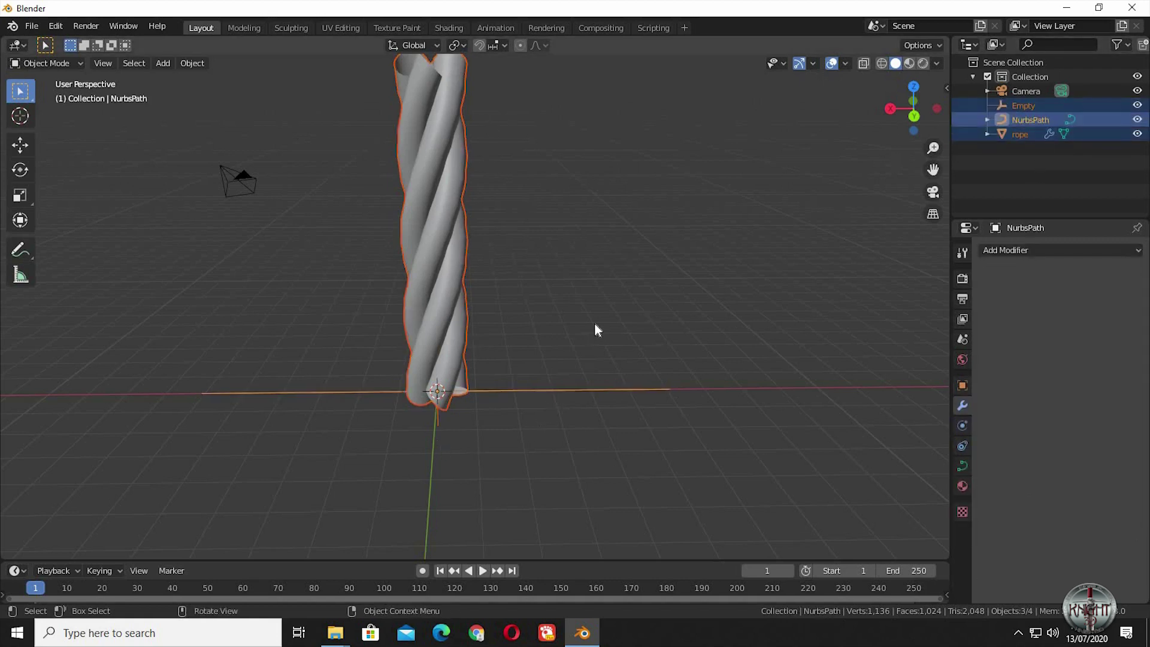
pyautogui.hotkey('ctrl', 'p')
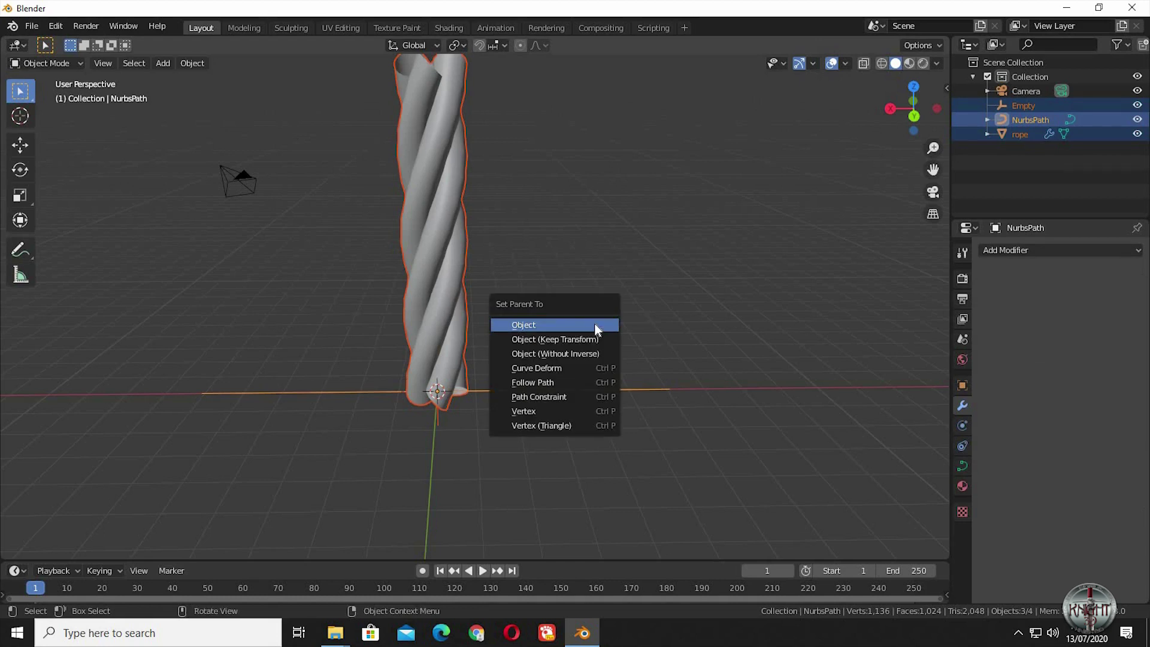
pyautogui.click(594, 326)
pyautogui.press('g')
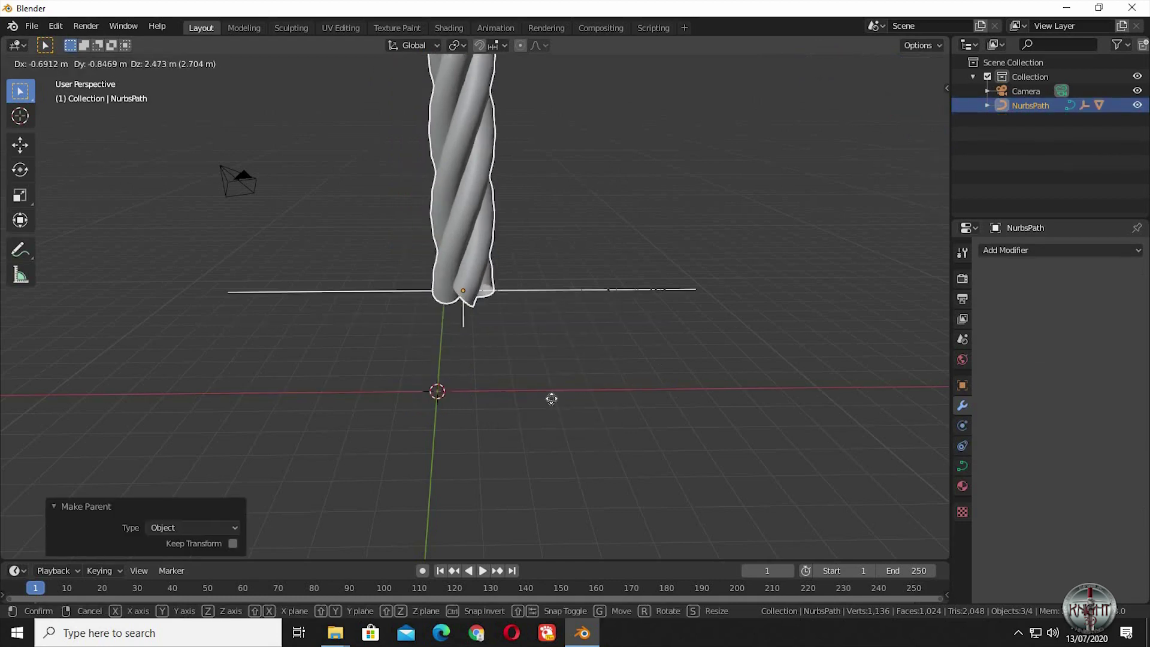
pyautogui.rightClick(575, 402)
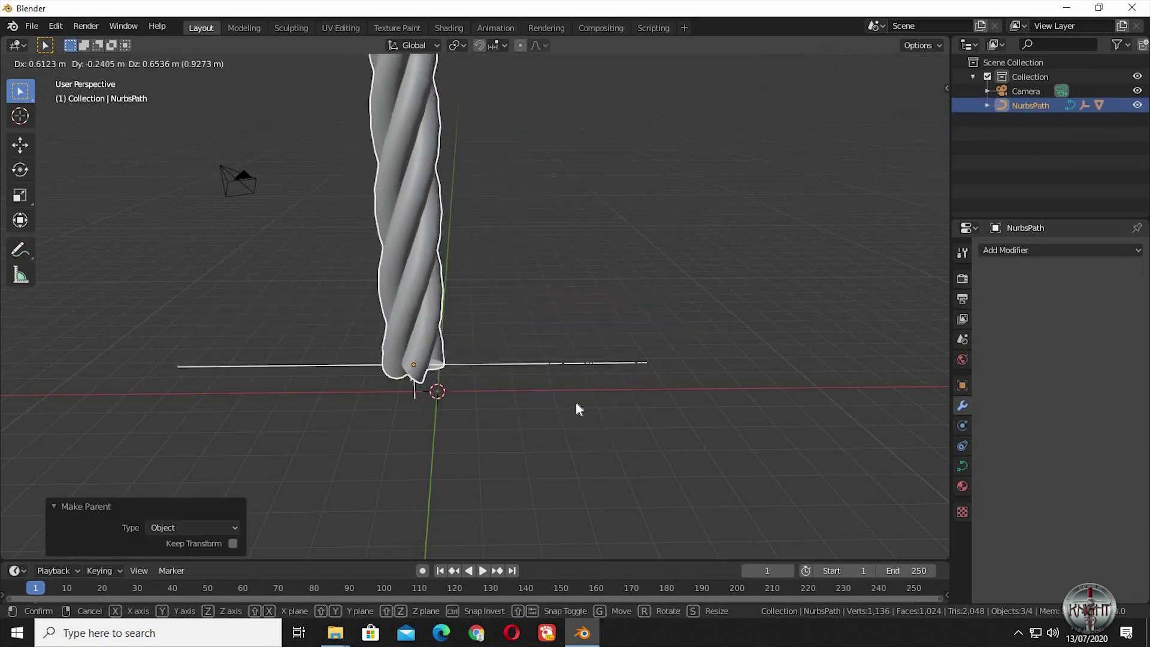
# Add a Curve modifier to the rope with NurbsPath as its object and Z as the deformation axis
pyautogui.click(427, 247)
pyautogui.click(1012, 250)
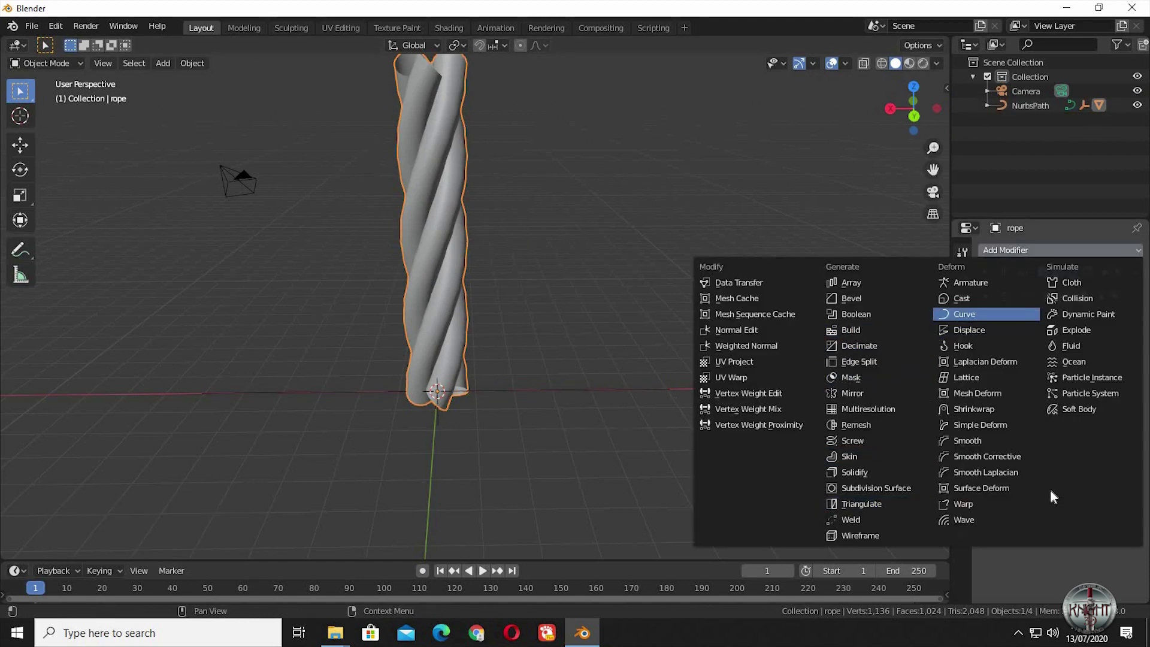
pyautogui.click(964, 314)
pyautogui.click(1018, 379)
pyautogui.click(1015, 400)
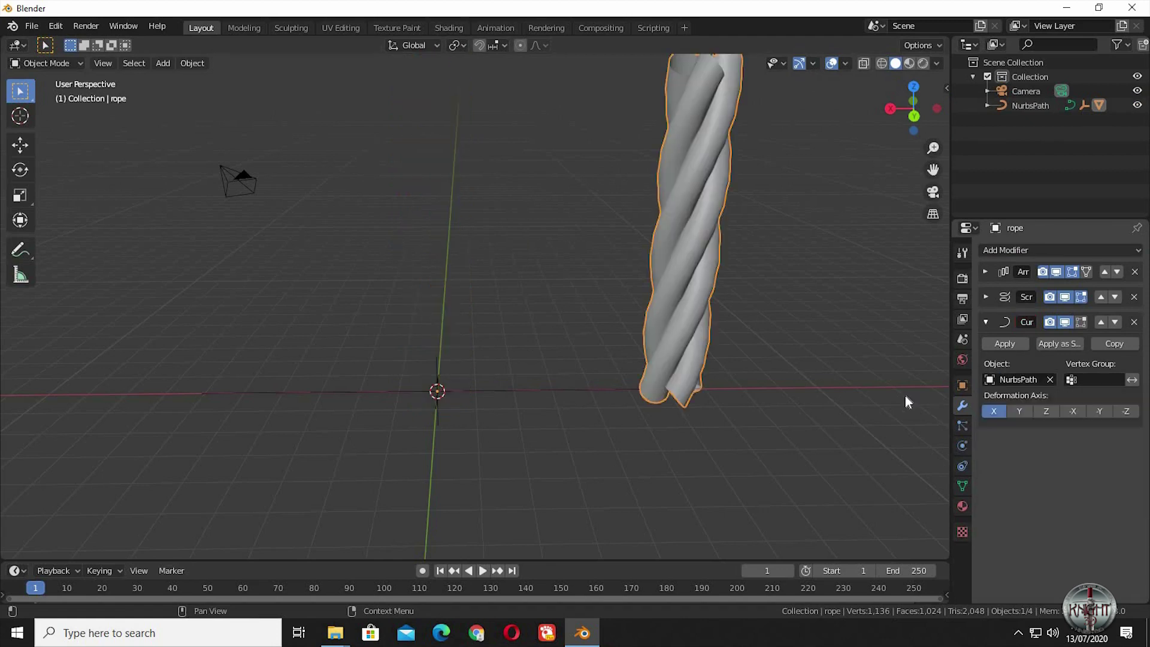
pyautogui.click(1046, 410)
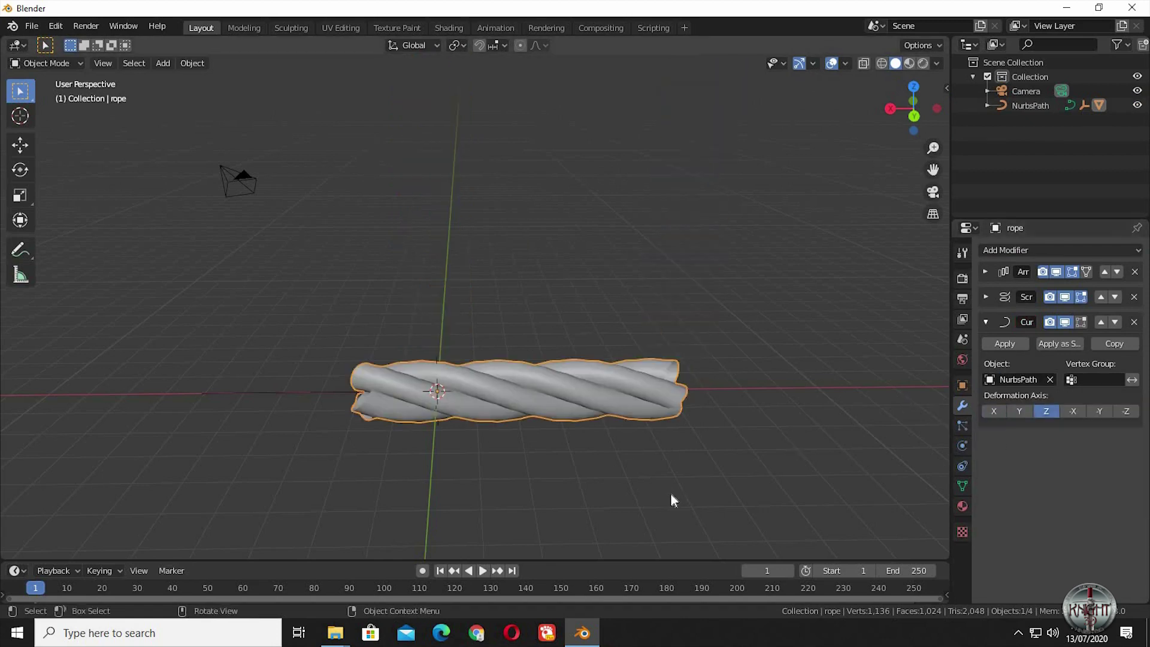
# Extrude four more control points from the path's far end in Edit Mode, curving it upward and back over the rope
pyautogui.moveTo(670, 492); pyautogui.dragTo(38, 457, button='middle')
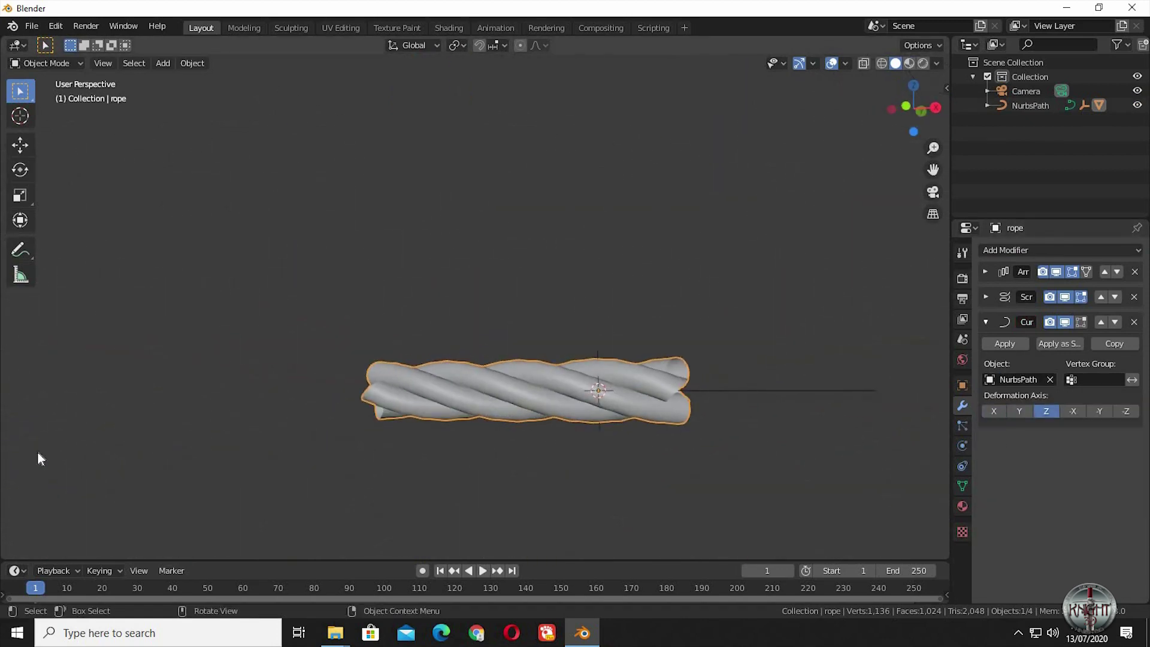
pyautogui.moveTo(239, 462); pyautogui.dragTo(604, 390, button='middle')
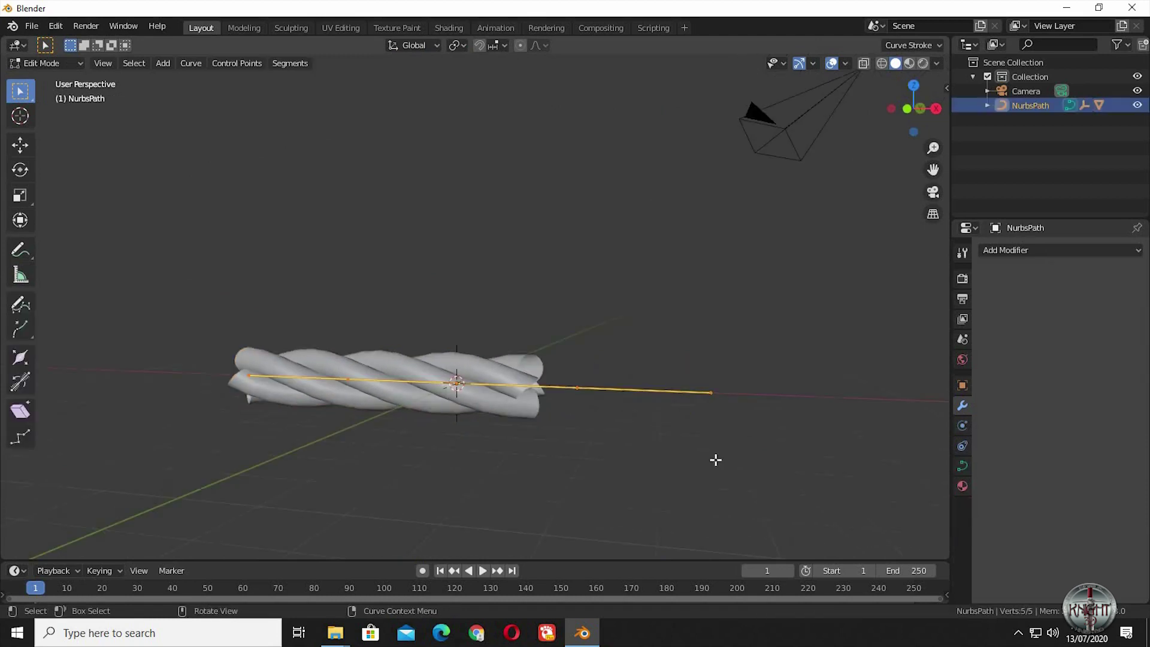
pyautogui.click(711, 392)
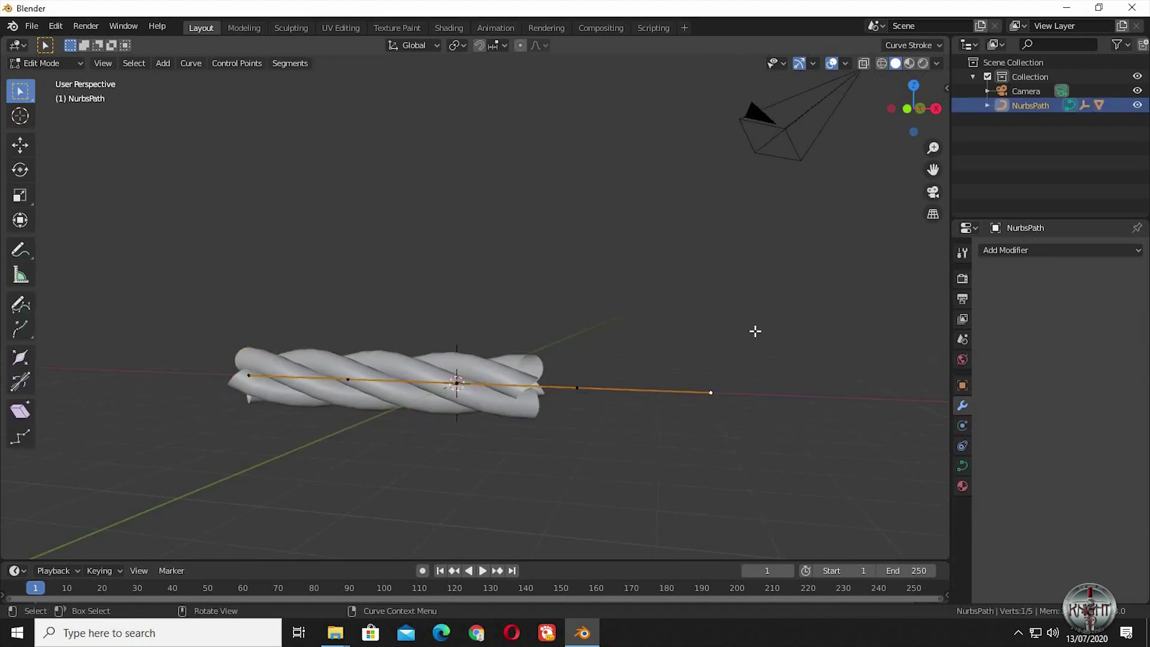
pyautogui.press('e')
pyautogui.click(848, 299)
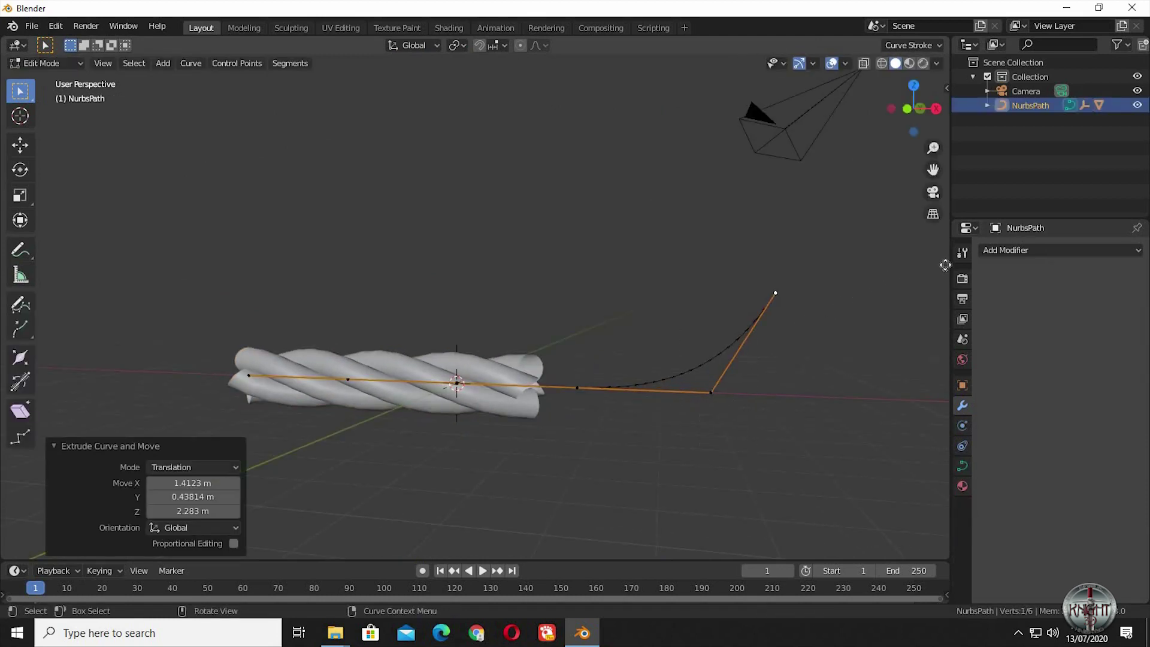
pyautogui.press('e')
pyautogui.click(888, 175)
pyautogui.press('e')
pyautogui.click(732, 102)
pyautogui.press('e')
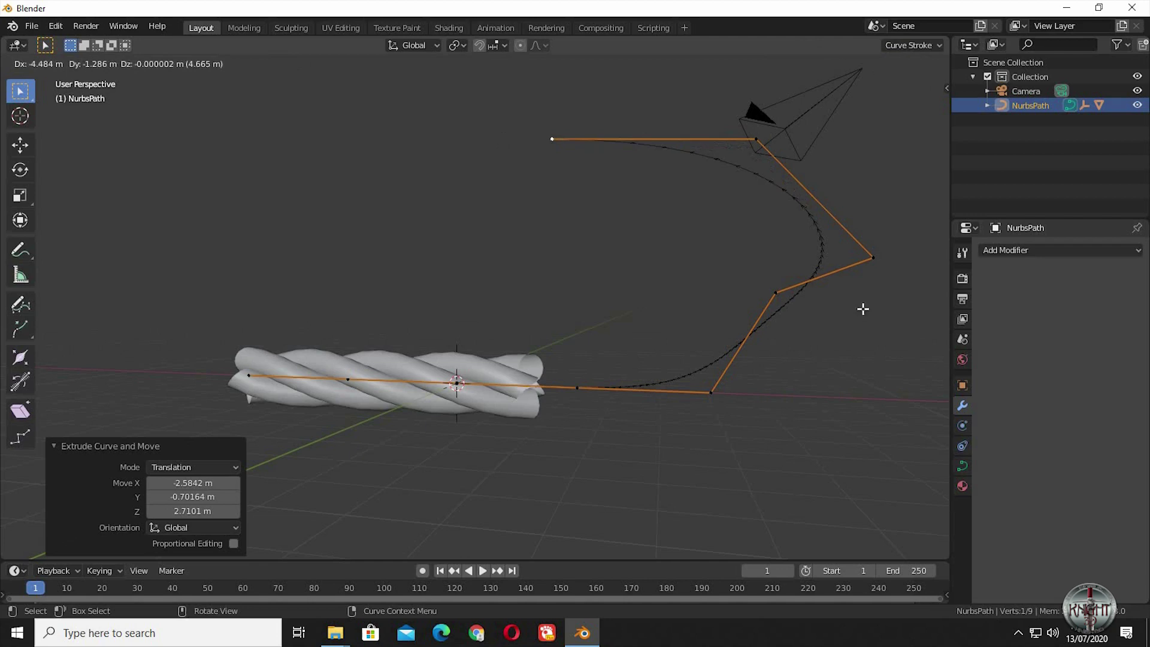
pyautogui.click(861, 309)
pyautogui.press('Tab')
# Set the rope's Screw modifier to 3 iterations so the rope follows the extended path
pyautogui.click(482, 361)
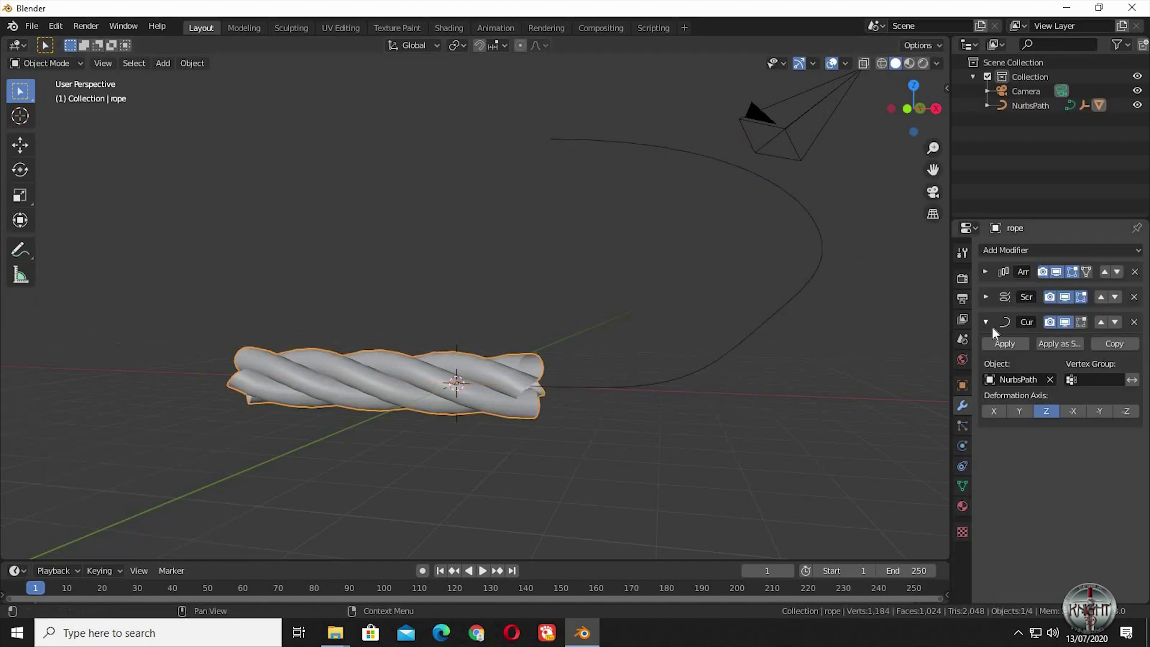
pyautogui.click(985, 297)
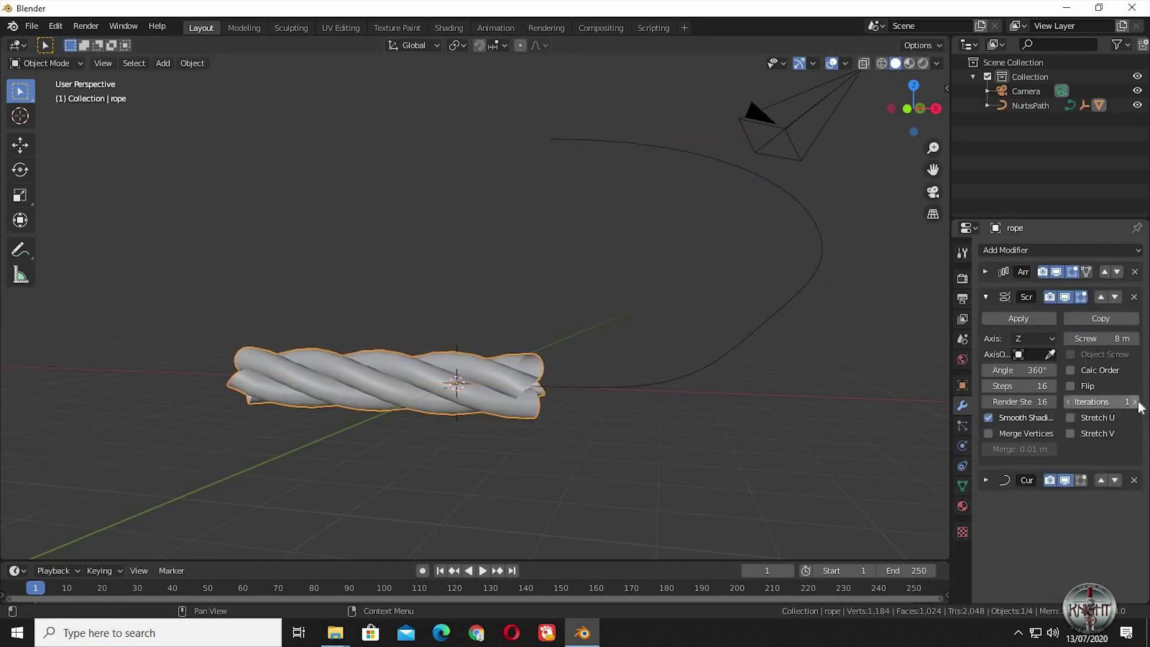
pyautogui.click(1135, 402)
pyautogui.click(1135, 402)
pyautogui.moveTo(713, 361); pyautogui.dragTo(786, 348, button='middle')
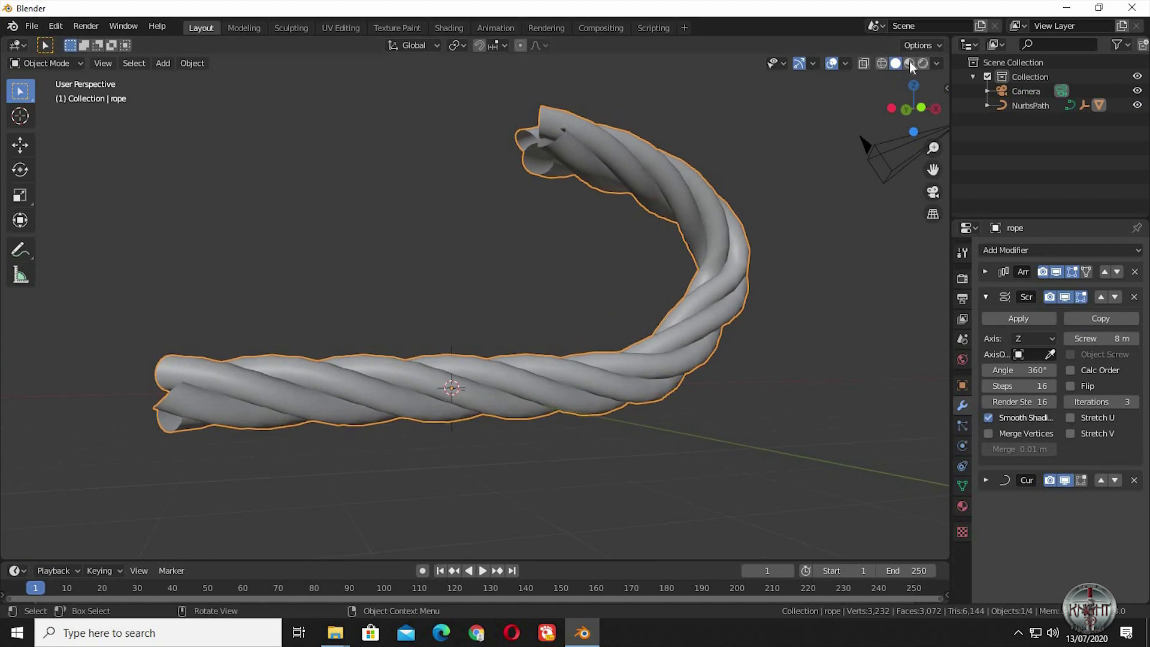
# Switch the viewport shading to Material Preview
pyautogui.click(909, 64)
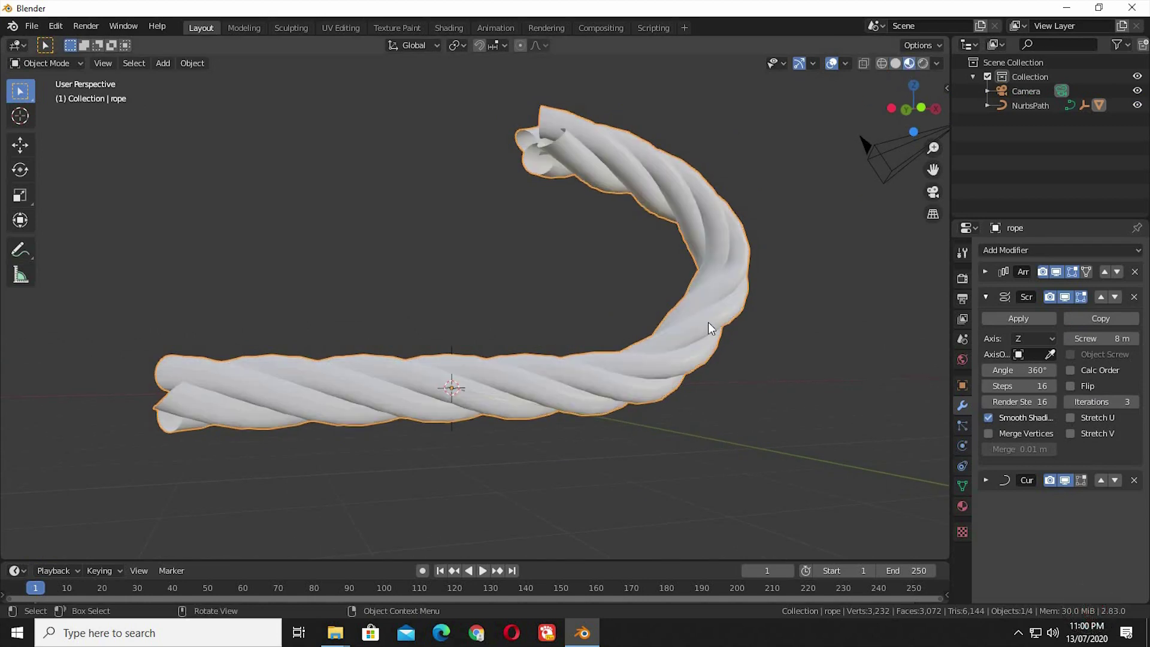
pyautogui.moveTo(708, 323); pyautogui.dragTo(733, 281, button='middle')
# Extrude four more control points from the NurbsPath's upper end in Edit Mode, continuing it in a wavy line away from the bend
pyautogui.click(1028, 105)
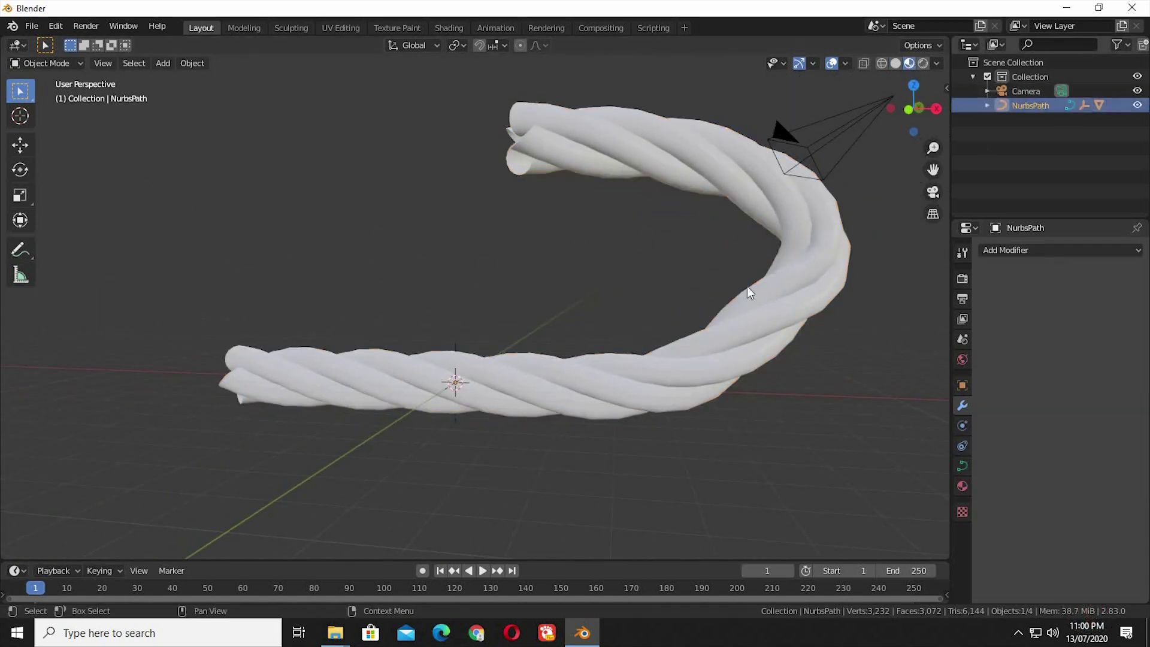
pyautogui.scroll(-3, 646, 282)
pyautogui.press('Tab')
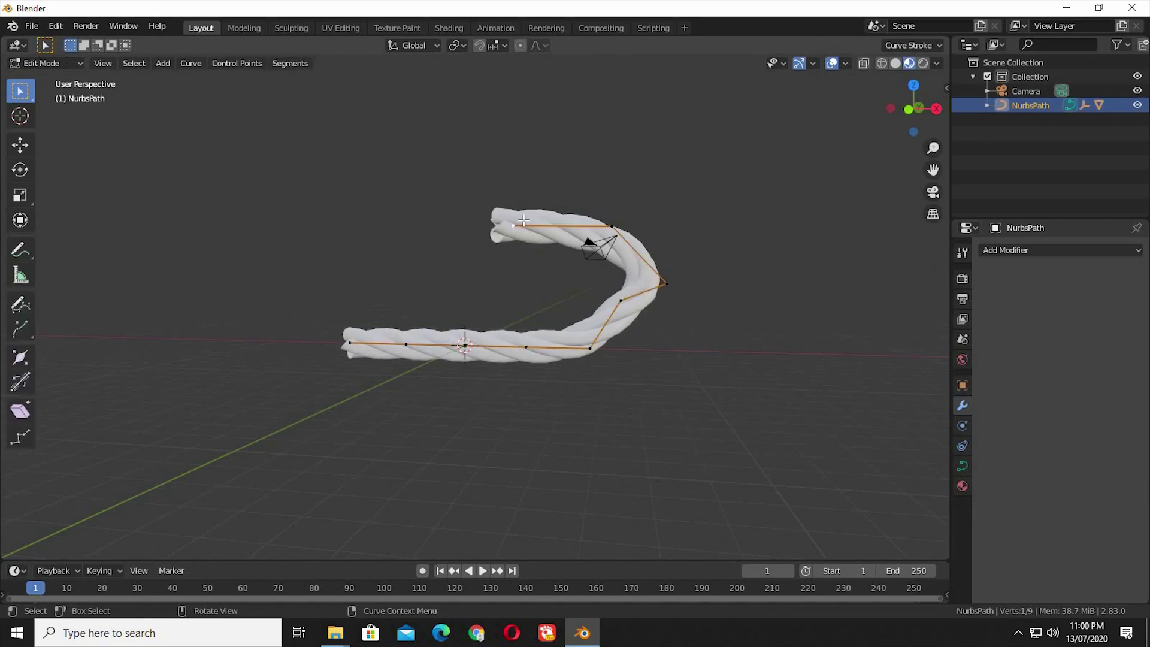
pyautogui.press('e')
pyautogui.click(409, 163)
pyautogui.press('e')
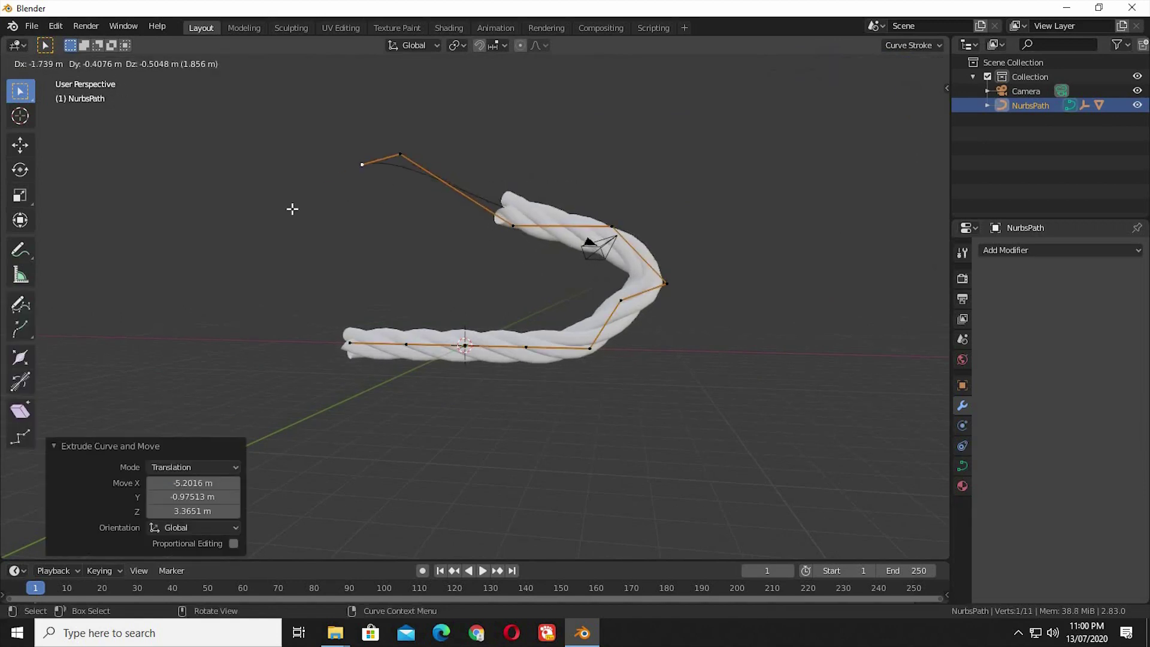
pyautogui.click(230, 227)
pyautogui.press('e')
pyautogui.click(210, 102)
pyautogui.press('e')
pyautogui.click(160, 133)
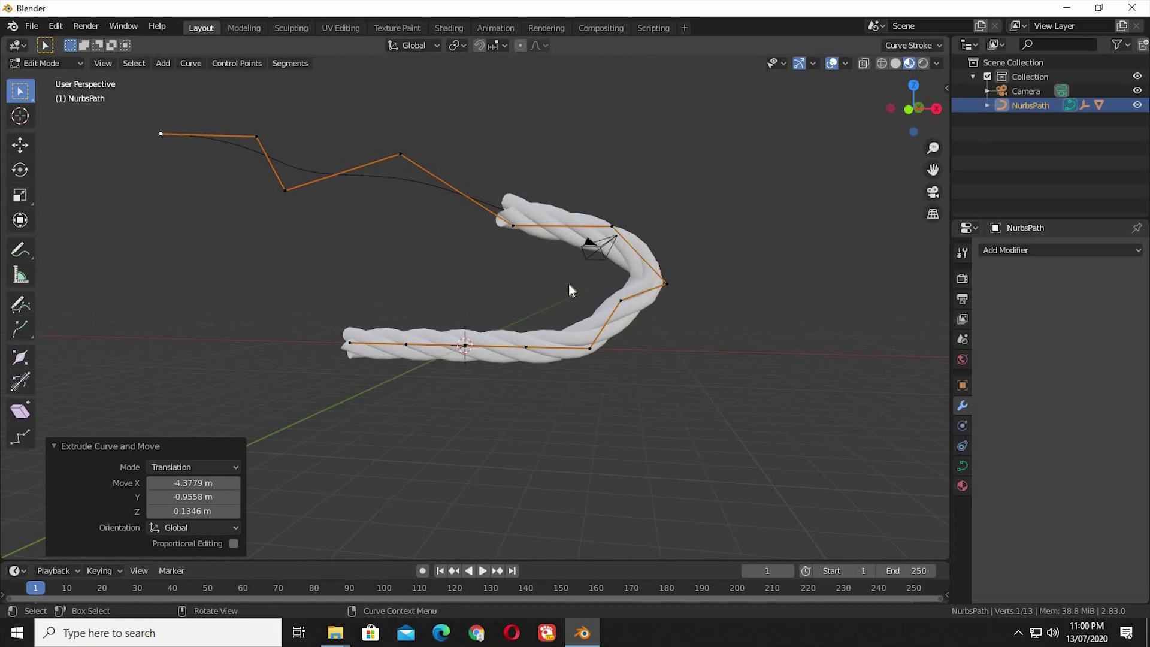
pyautogui.press('Tab')
# Increase the rope's Screw iterations beyond 6 so it runs along the lengthened path
pyautogui.click(566, 330)
pyautogui.click(1134, 401)
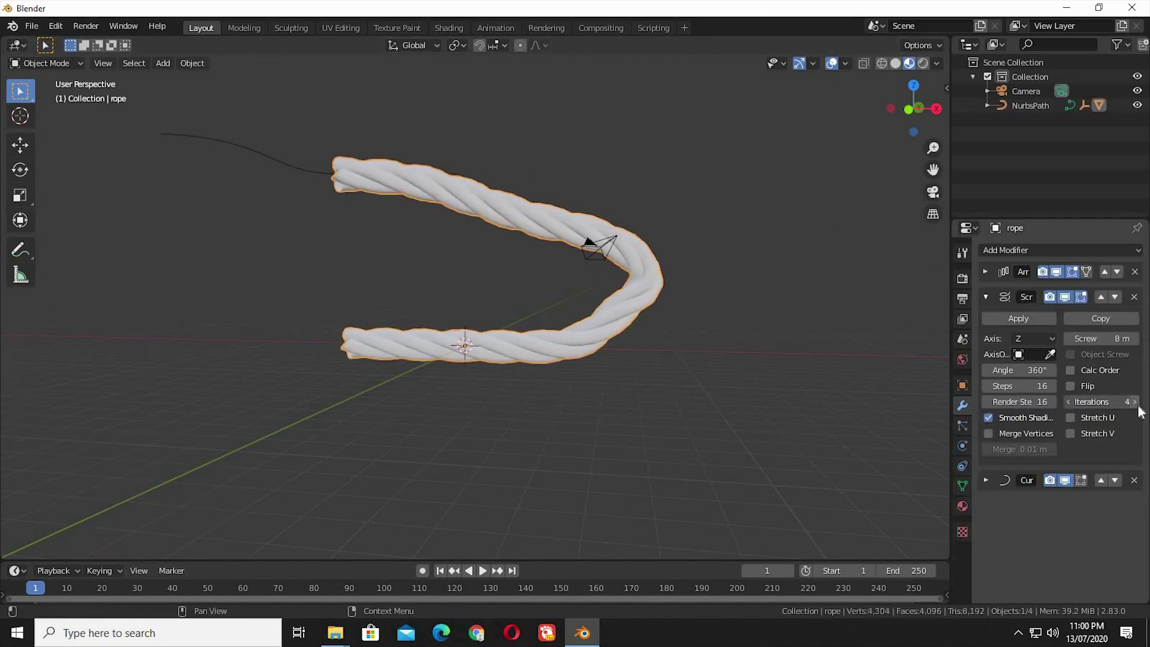
pyautogui.click(1136, 403)
pyautogui.click(1136, 404)
pyautogui.scroll(-2, 632, 474)
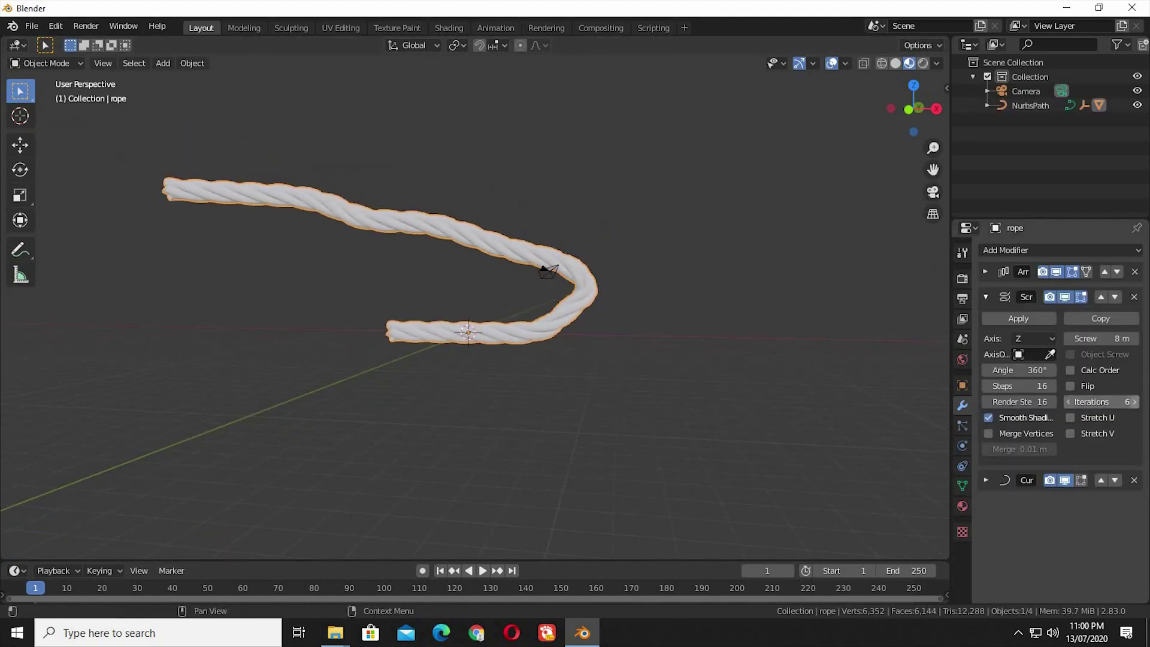
pyautogui.click(1134, 403)
pyautogui.click(1135, 403)
pyautogui.click(1135, 402)
pyautogui.keyDown('ctrl'); pyautogui.moveTo(440, 425); pyautogui.dragTo(468, 343, button='middle'); pyautogui.keyUp('ctrl')
# Undo the Screw iteration changes and all path extrusions, back to the short straight rope on the original path
pyautogui.hotkey('ctrl', 'z')
pyautogui.hotkey('ctrl', 'z')
pyautogui.hotkey('ctrl', 'z')
pyautogui.hotkey('ctrl', 'z')
pyautogui.hotkey('ctrl', 'z')
pyautogui.hotkey('ctrl', 'z')
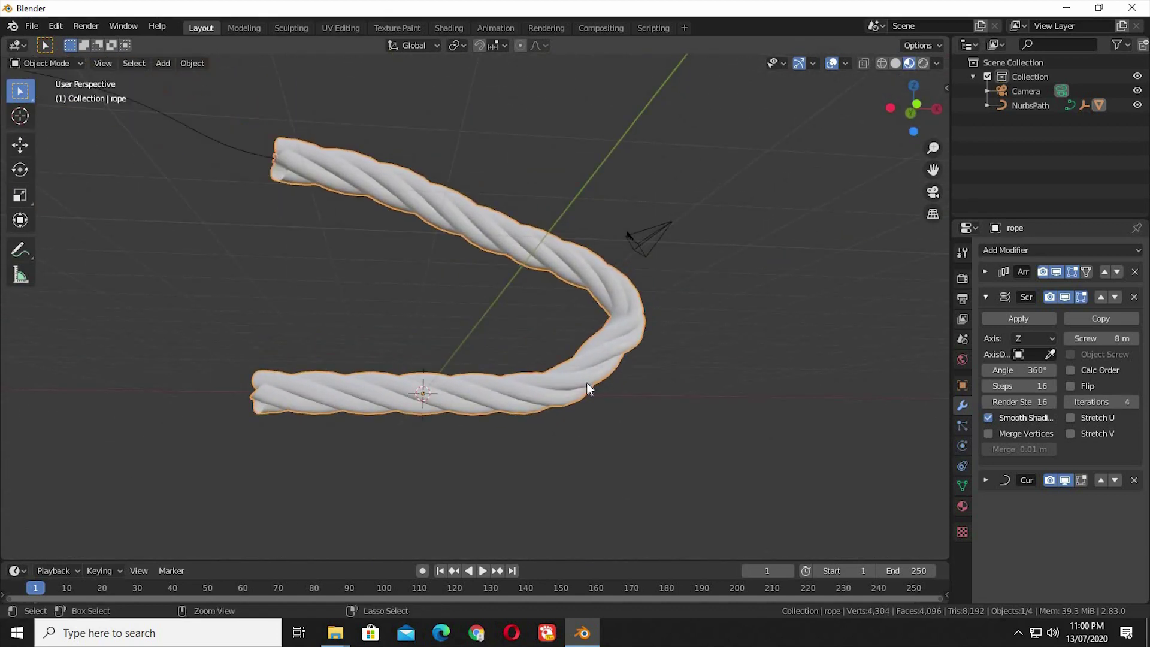
pyautogui.hotkey('ctrl', 'z')
pyautogui.hotkey('ctrl', 'z')
pyautogui.hotkey('ctrl', 'z')
pyautogui.hotkey('ctrl', 'z')
pyautogui.hotkey('ctrl', 'z')
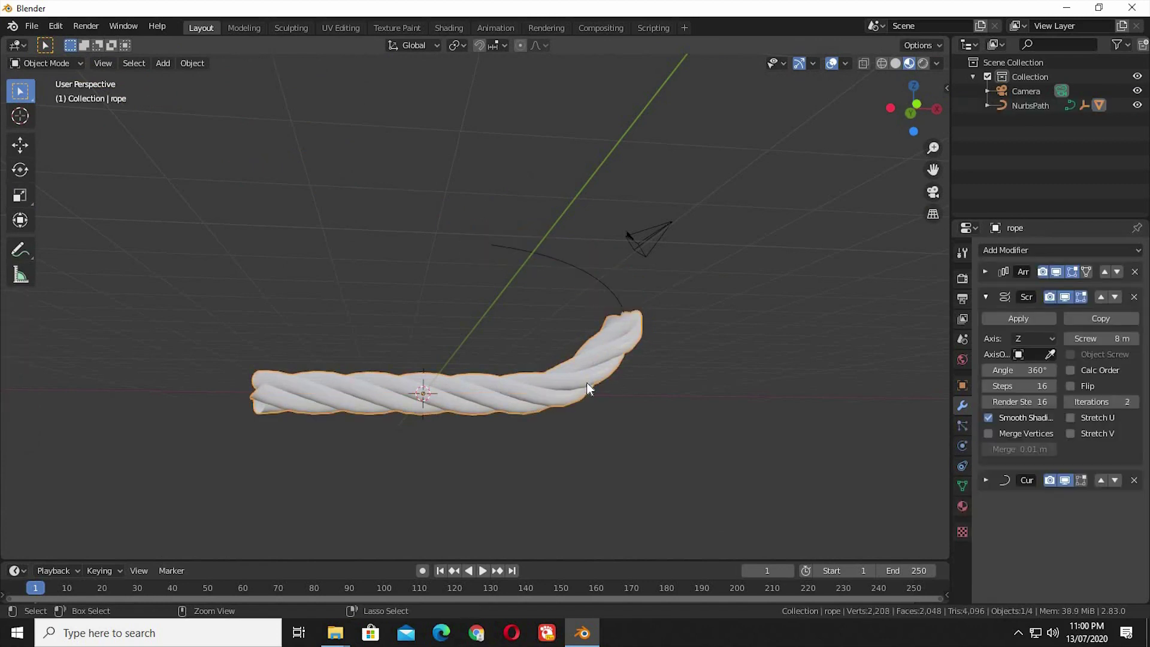
pyautogui.hotkey('ctrl', 'z')
pyautogui.hotkey('ctrl', 'z')
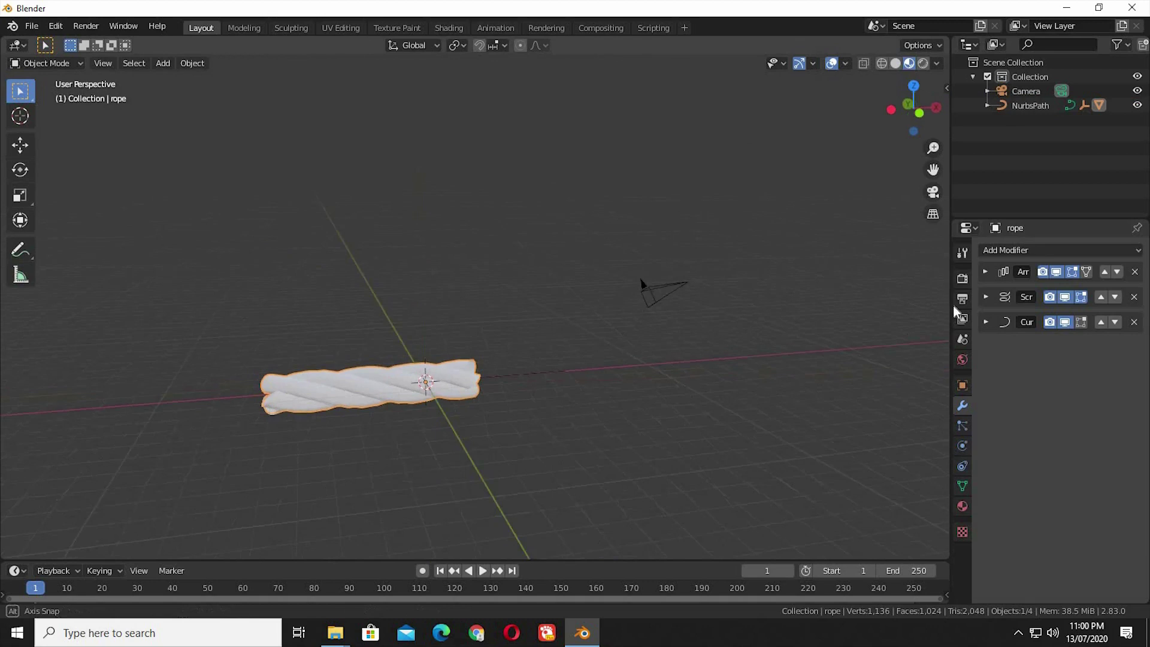
# Add a second Array modifier to the rope and move it above the Curve modifier
pyautogui.click(996, 251)
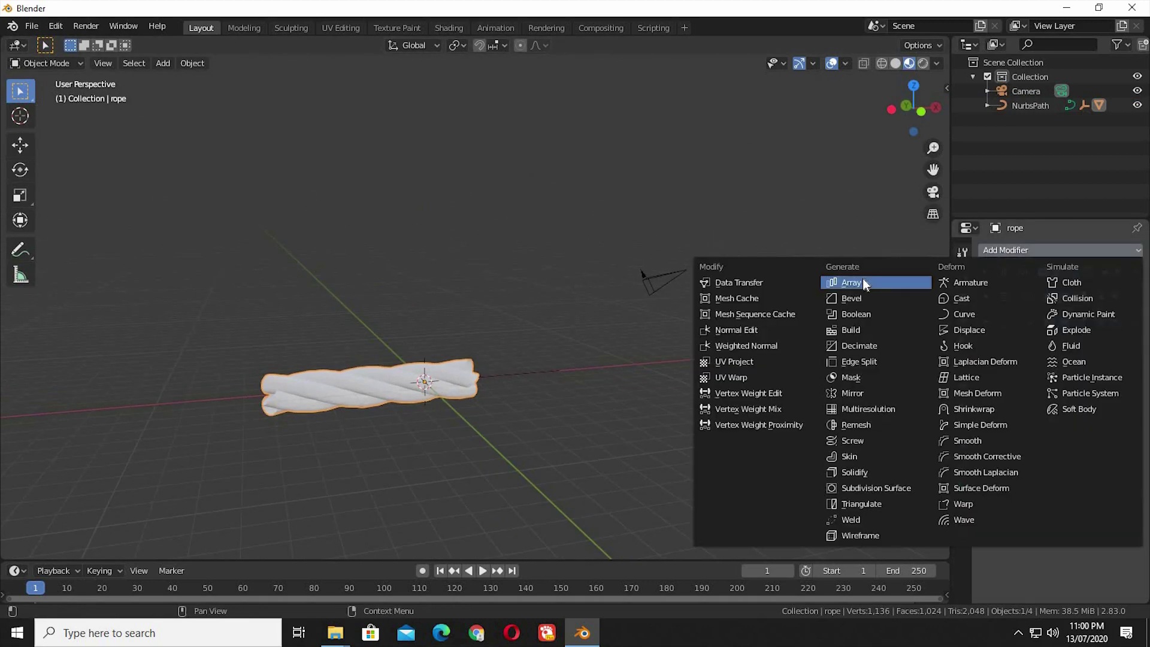
pyautogui.click(862, 279)
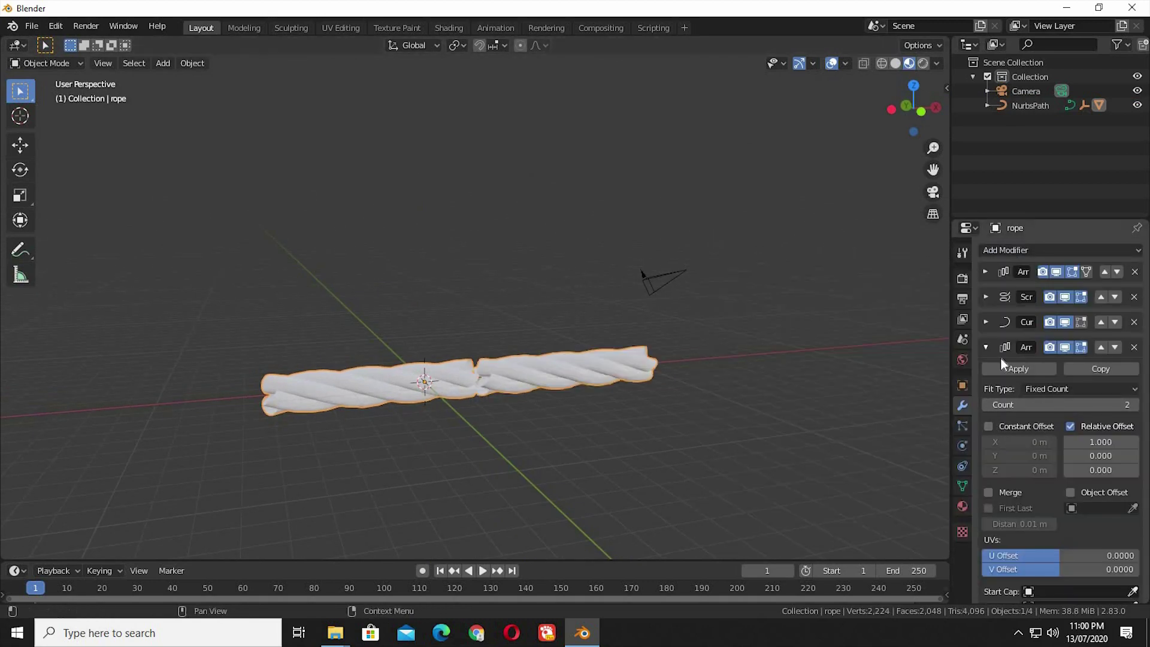
pyautogui.click(1099, 348)
pyautogui.click(985, 322)
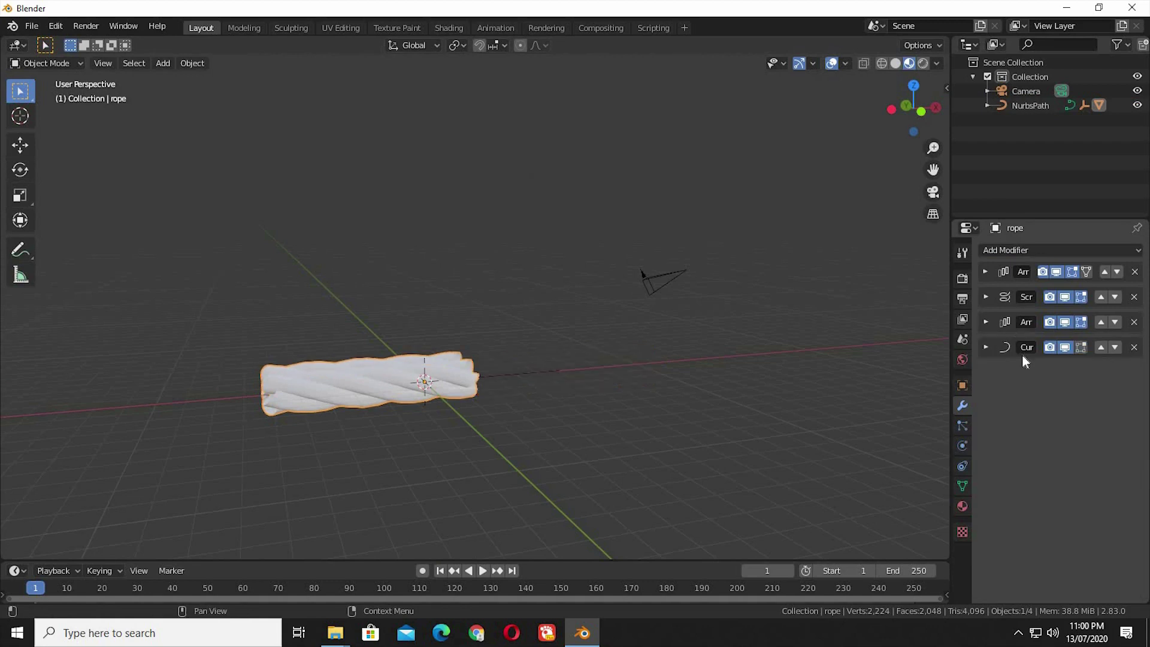
# Replace the new Array's relative offset with a constant offset of 8 m in Z, matching the Screw modifier's height
pyautogui.click(985, 323)
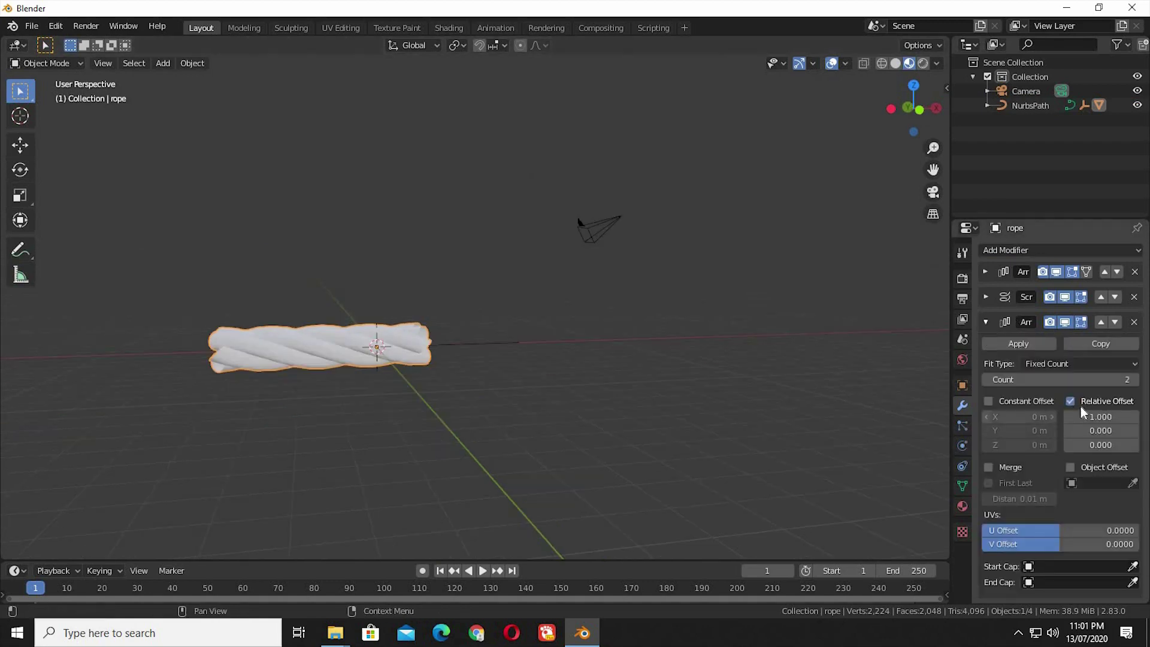
pyautogui.click(1071, 401)
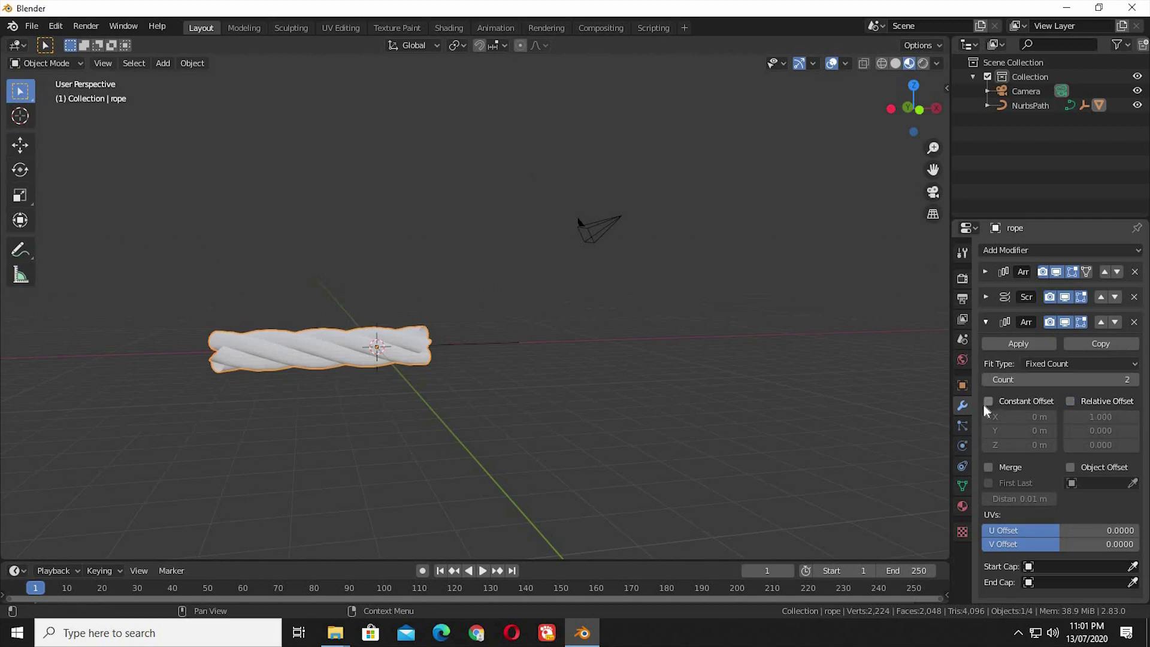
pyautogui.click(987, 401)
pyautogui.click(985, 297)
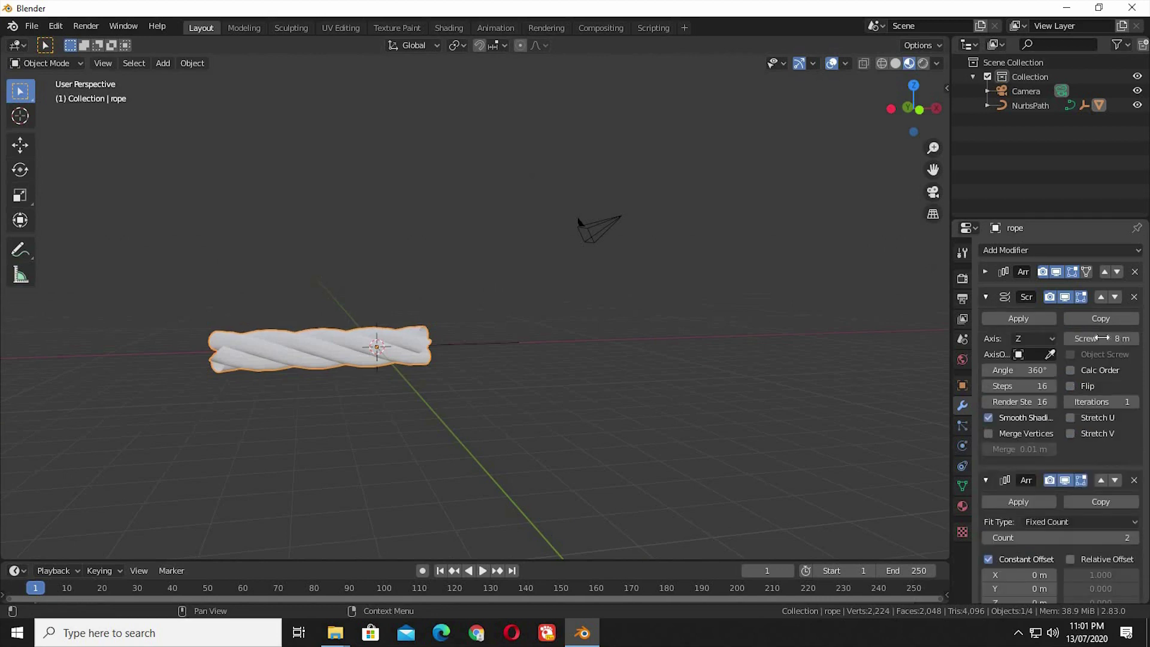
pyautogui.click(985, 297)
pyautogui.click(1018, 445)
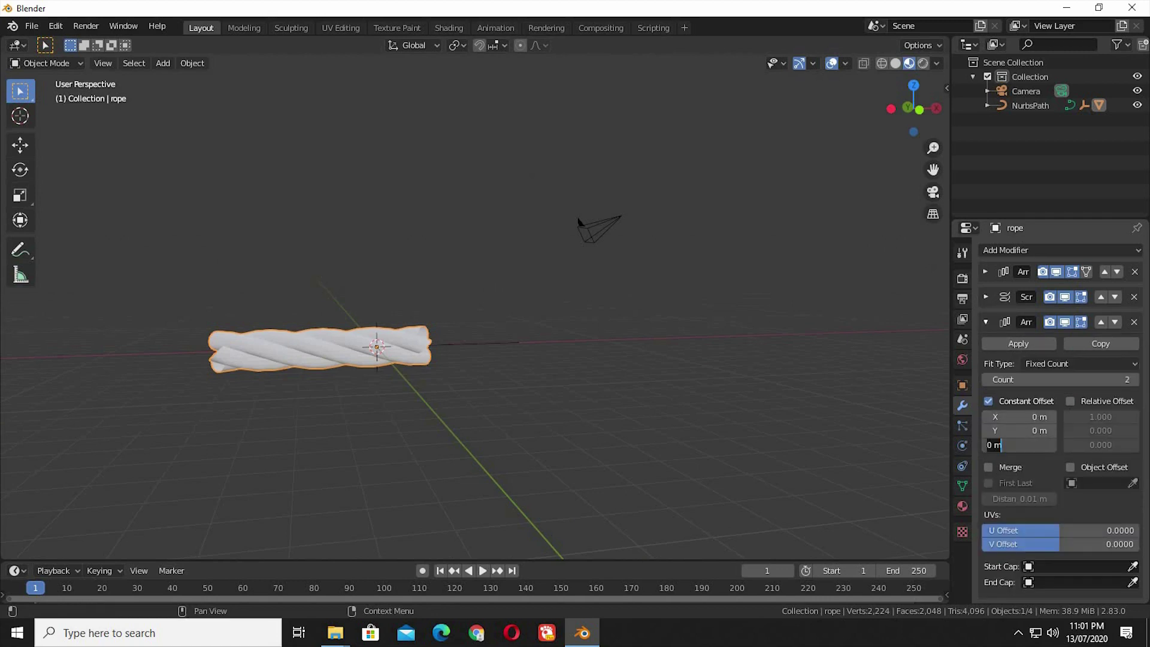
pyautogui.write('8')
pyautogui.press('Return')
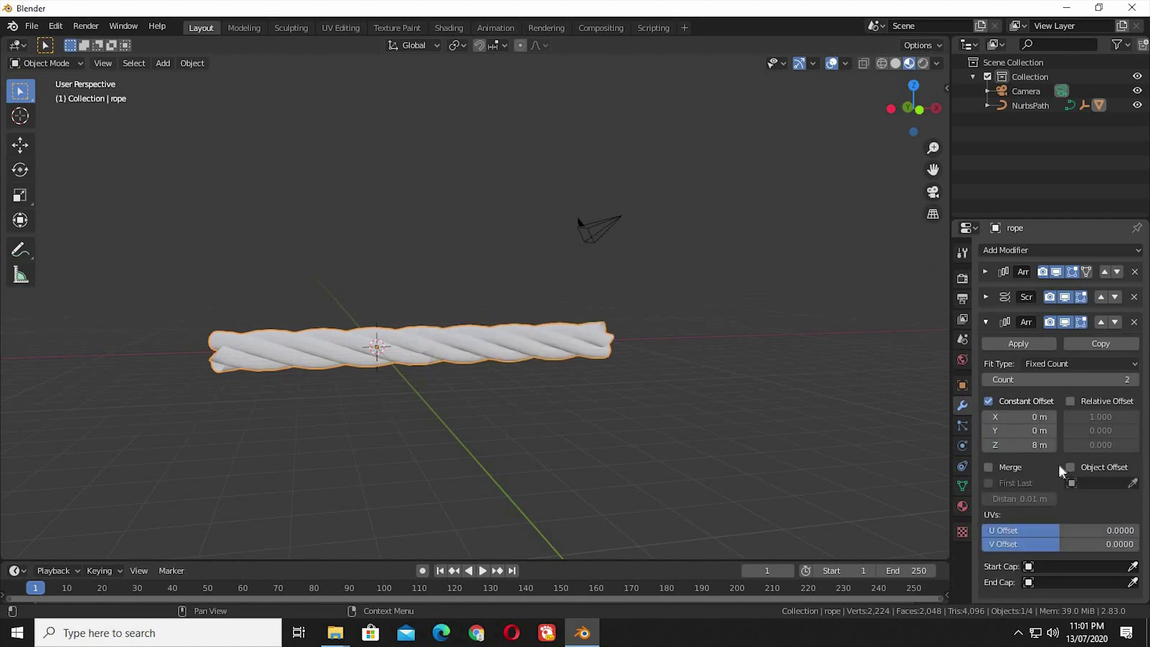
# Set the new Array's fit type to Fit Curve with NurbsPath as its curve
pyautogui.click(1055, 363)
pyautogui.click(1052, 412)
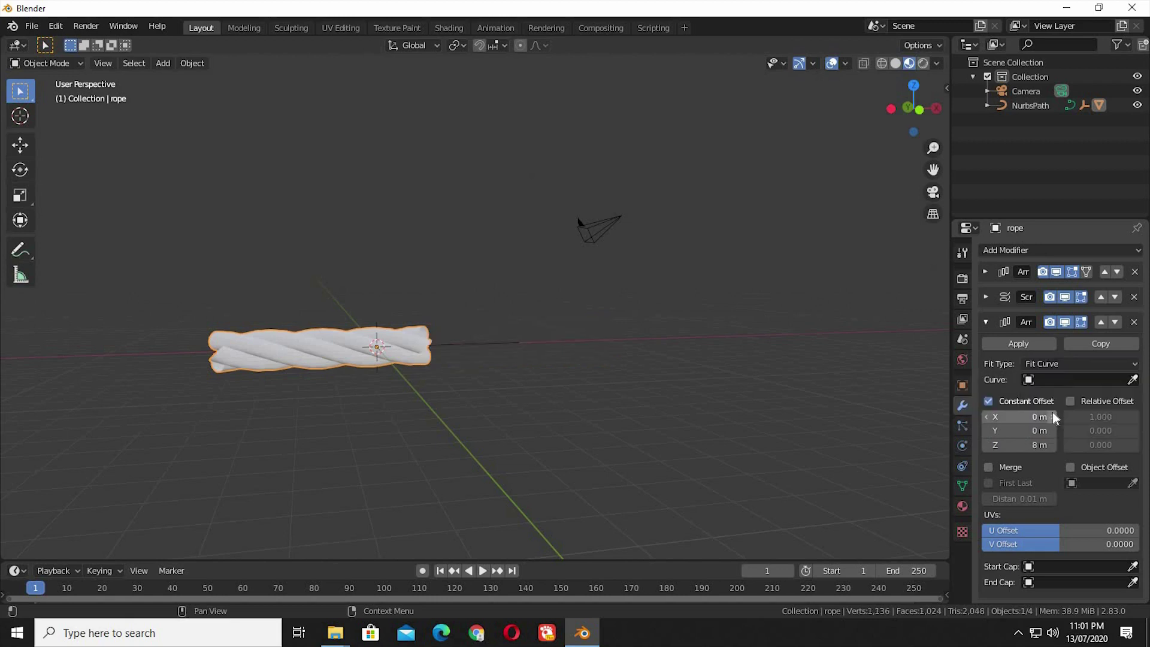
pyautogui.click(1073, 379)
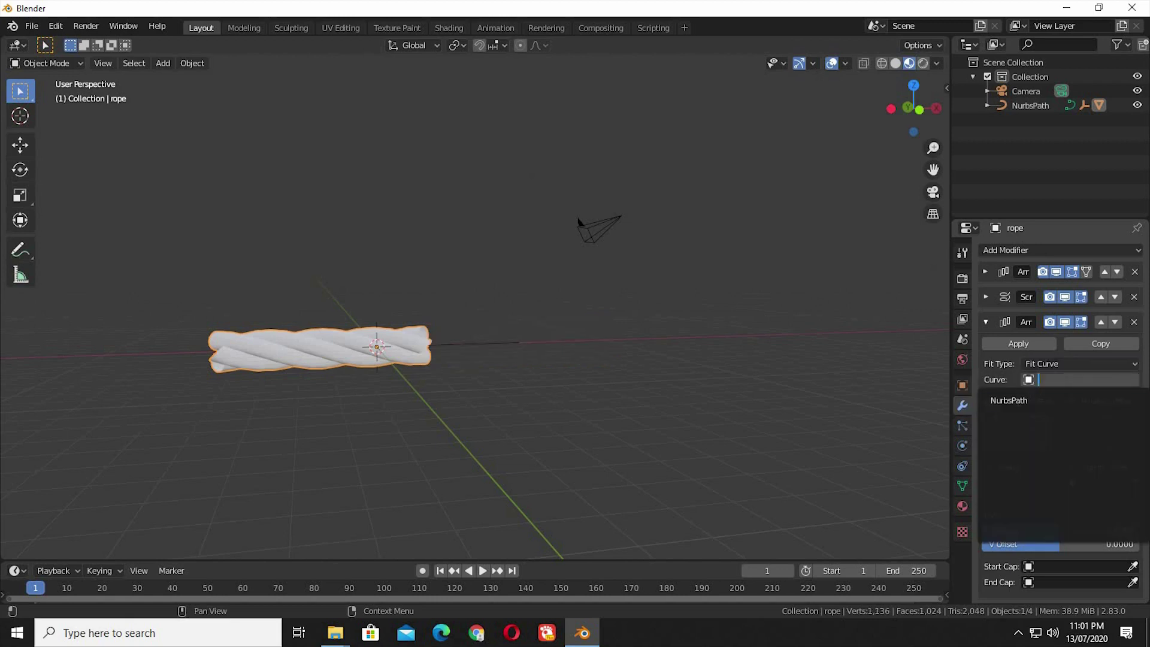
pyautogui.click(1016, 400)
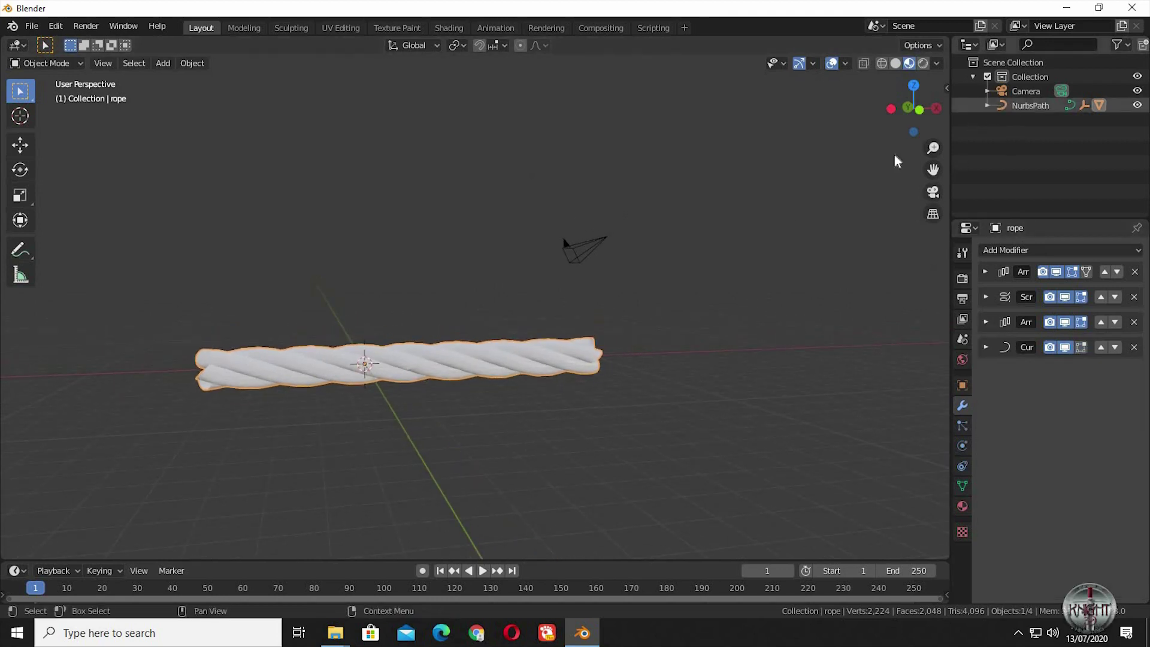
# Extrude five control points from the NurbsPath's far end in Edit Mode, zigzagging upward above the rope
pyautogui.click(642, 380)
pyautogui.moveTo(642, 379); pyautogui.dragTo(614, 392, button='middle')
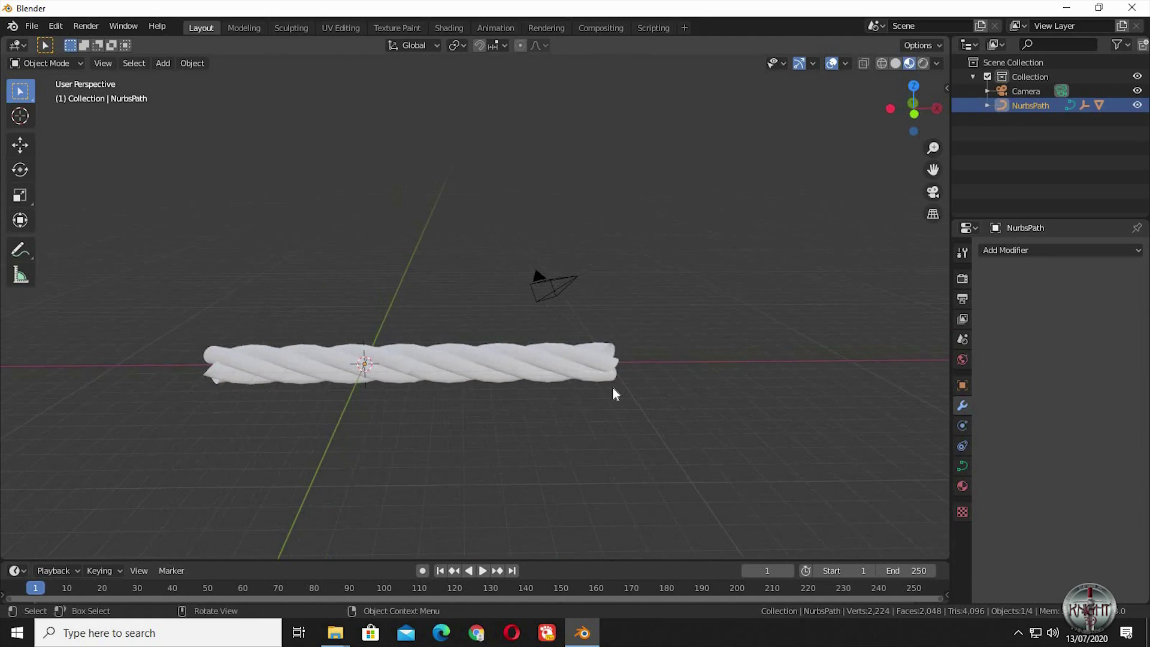
pyautogui.press('Tab')
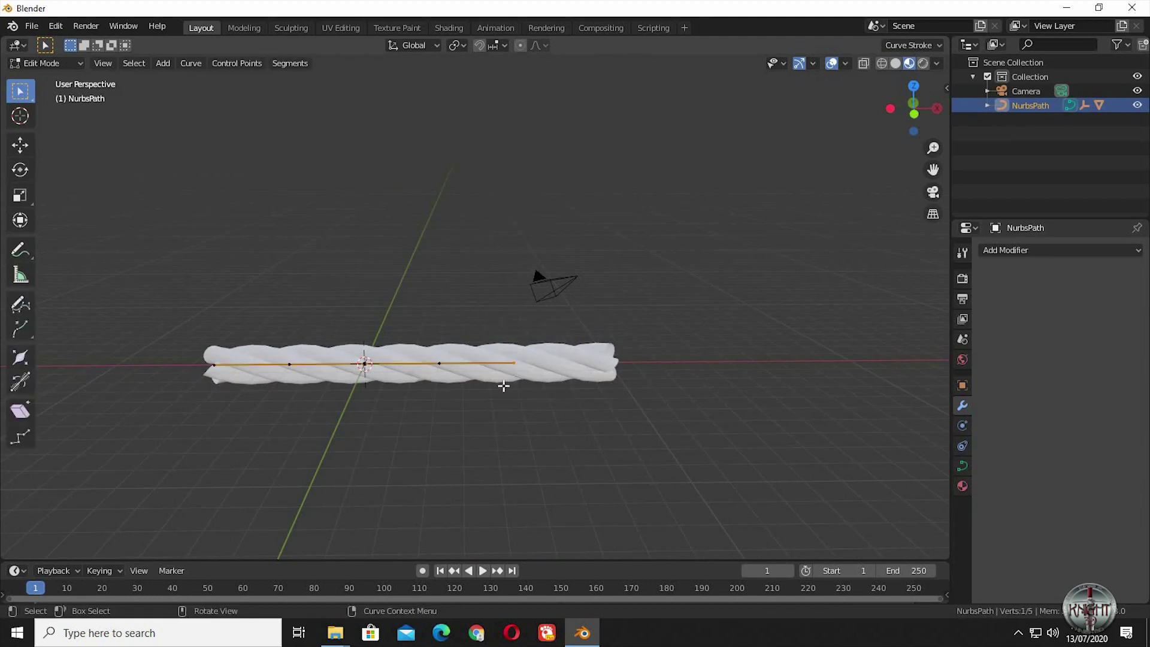
pyautogui.moveTo(504, 386); pyautogui.dragTo(564, 320)
pyautogui.press('e')
pyautogui.click(714, 225)
pyautogui.press('e')
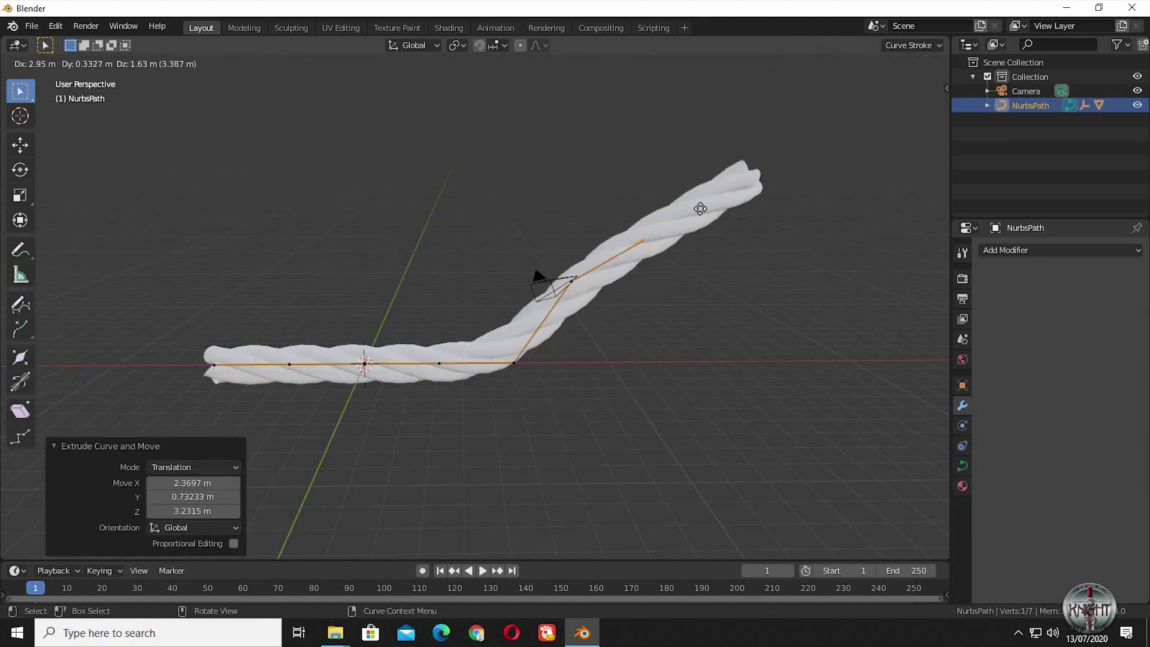
pyautogui.click(700, 209)
pyautogui.press('e')
pyautogui.click(600, 170)
pyautogui.press('e')
pyautogui.click(327, 63)
pyautogui.press('e')
pyautogui.click(623, 196)
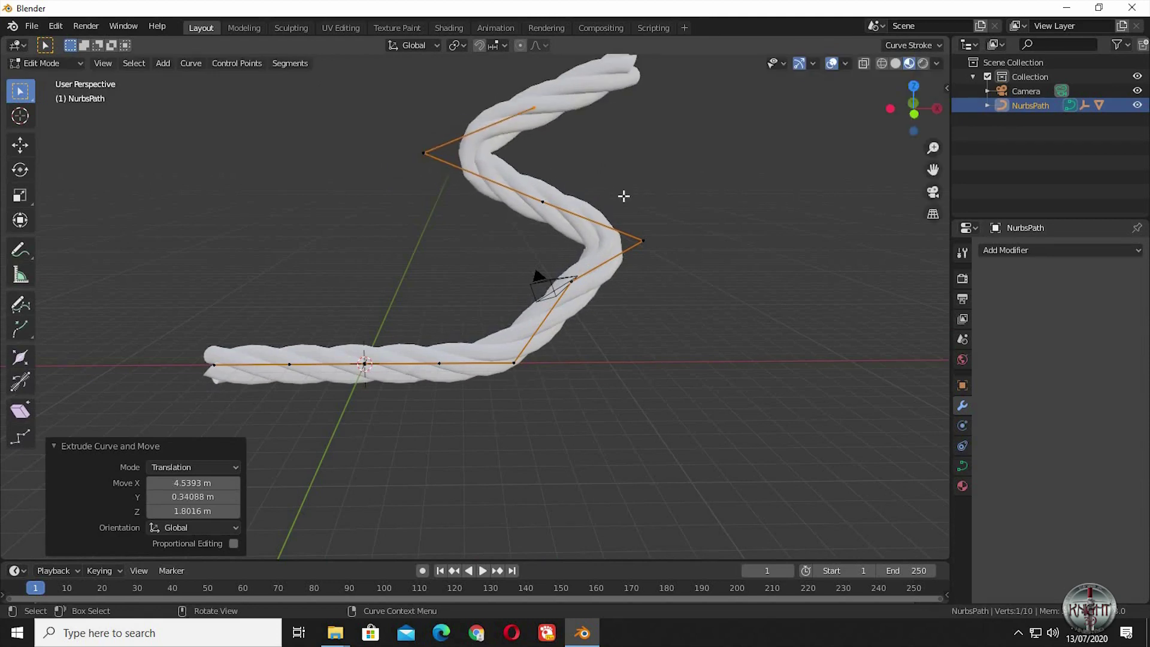
# Extrude four further control points from the path's upper end, forming a tall peak that drops and levels out
pyautogui.scroll(-3, 696, 235)
pyautogui.press('e')
pyautogui.click(808, 234)
pyautogui.press('e')
pyautogui.click(829, 134)
pyautogui.press('e')
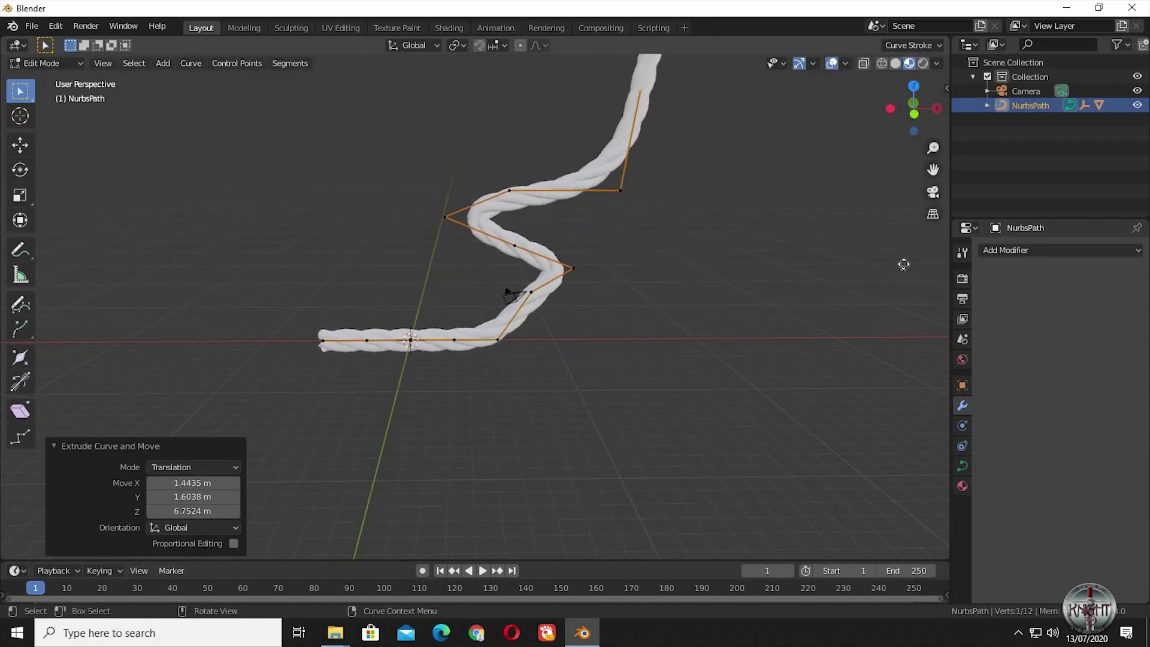
pyautogui.click(930, 280)
pyautogui.press('e')
pyautogui.click(90, 271)
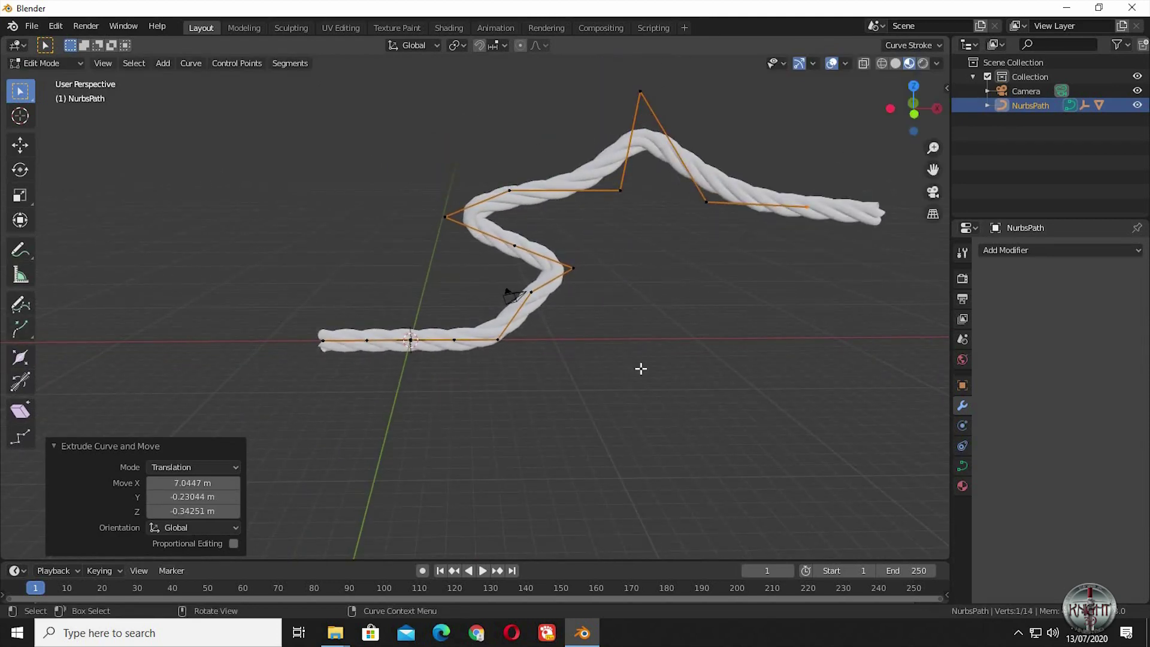
# Extrude three last control points, raising the path's end and looping it back down, and return to Object Mode
pyautogui.moveTo(641, 368); pyautogui.dragTo(748, 282, button='middle')
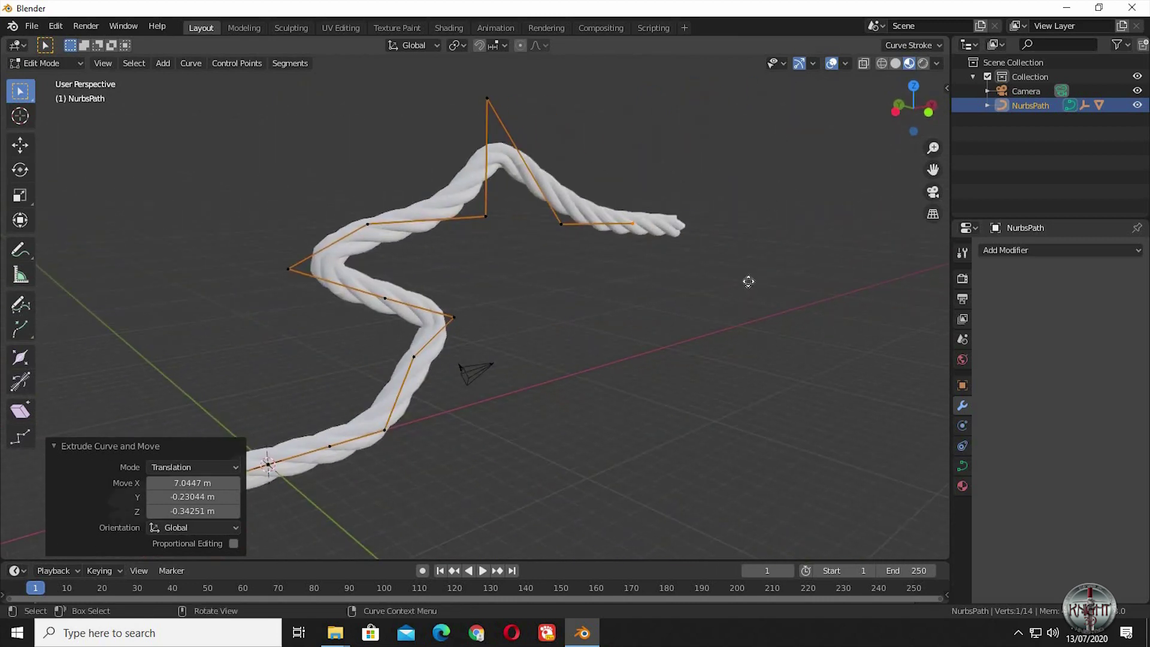
pyautogui.press('e')
pyautogui.click(801, 280)
pyautogui.keyDown('shift'); pyautogui.moveTo(698, 323); pyautogui.dragTo(560, 358, button='middle'); pyautogui.keyUp('shift')
pyautogui.press('e')
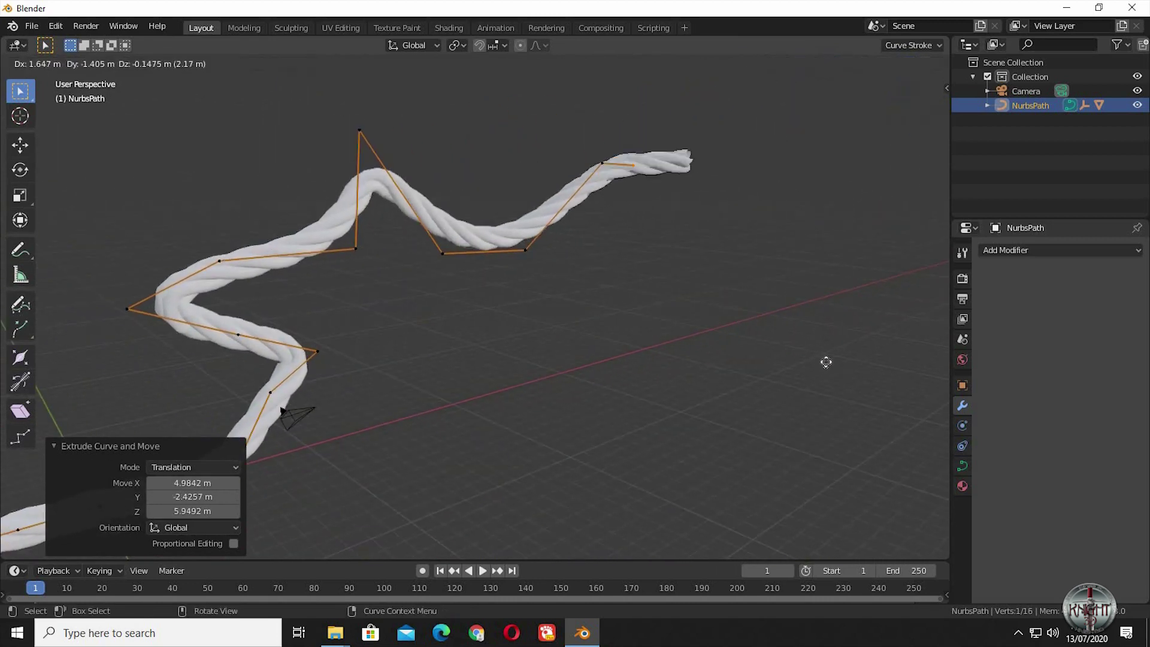
pyautogui.click(820, 359)
pyautogui.moveTo(829, 359); pyautogui.dragTo(810, 375, button='middle')
pyautogui.press('e')
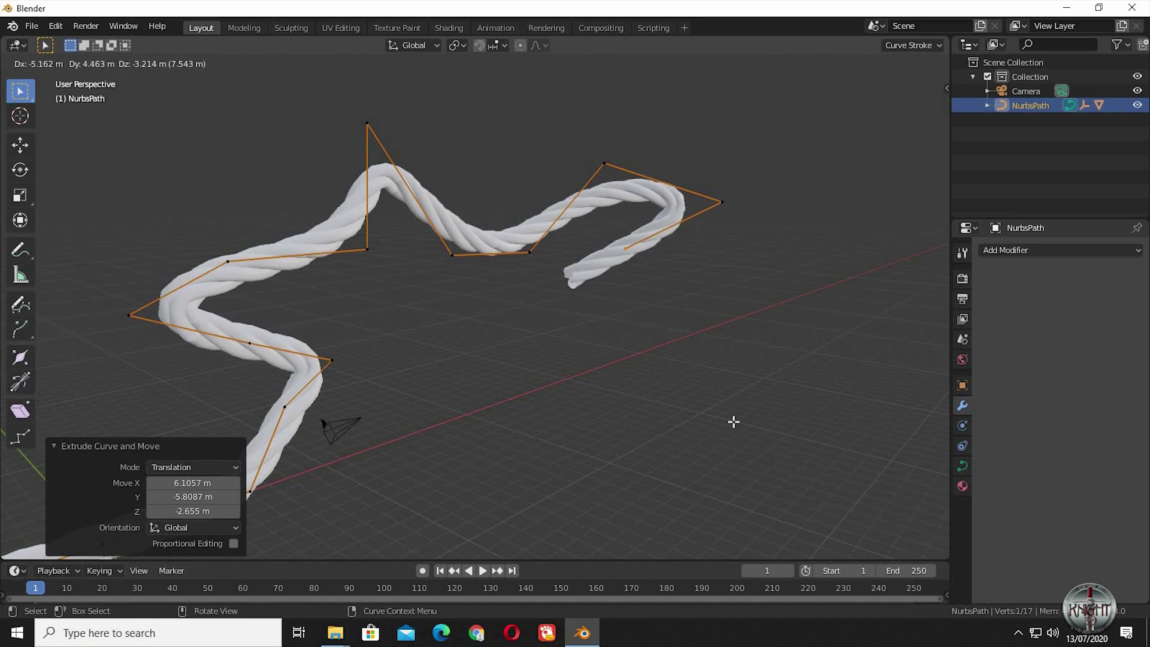
pyautogui.click(664, 460)
pyautogui.keyDown('shift'); pyautogui.moveTo(689, 402); pyautogui.dragTo(749, 303, button='middle'); pyautogui.keyUp('shift')
pyautogui.press('Tab')
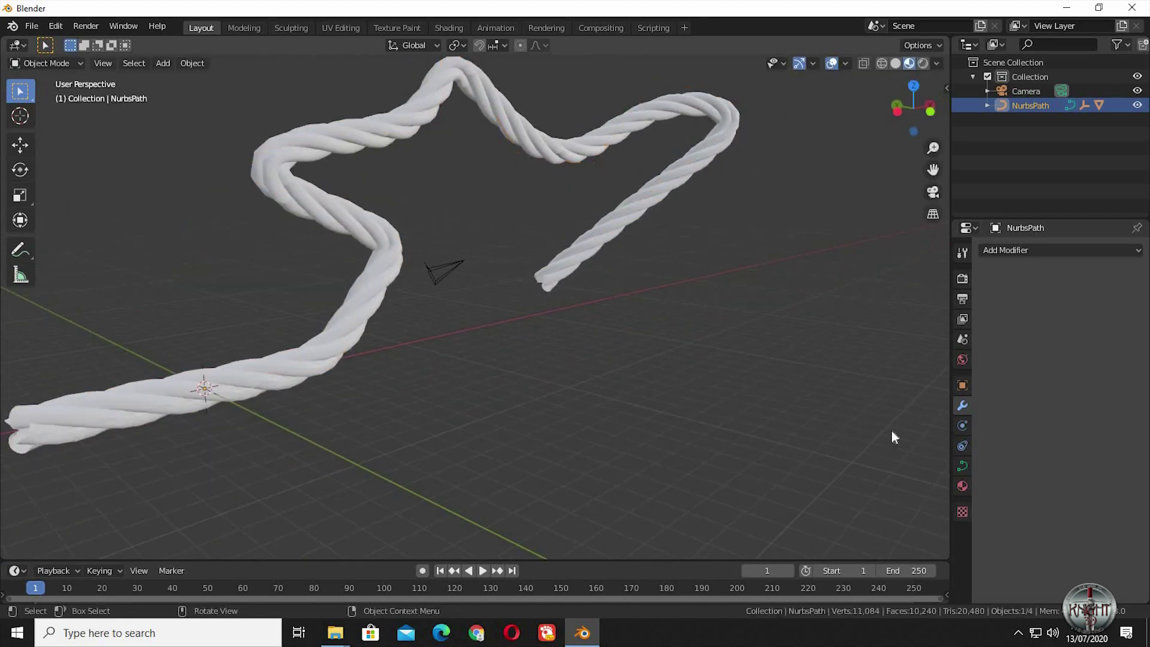
# Select the rope and create a new material for it
pyautogui.press(']')
pyautogui.click(963, 506)
pyautogui.click(1038, 311)
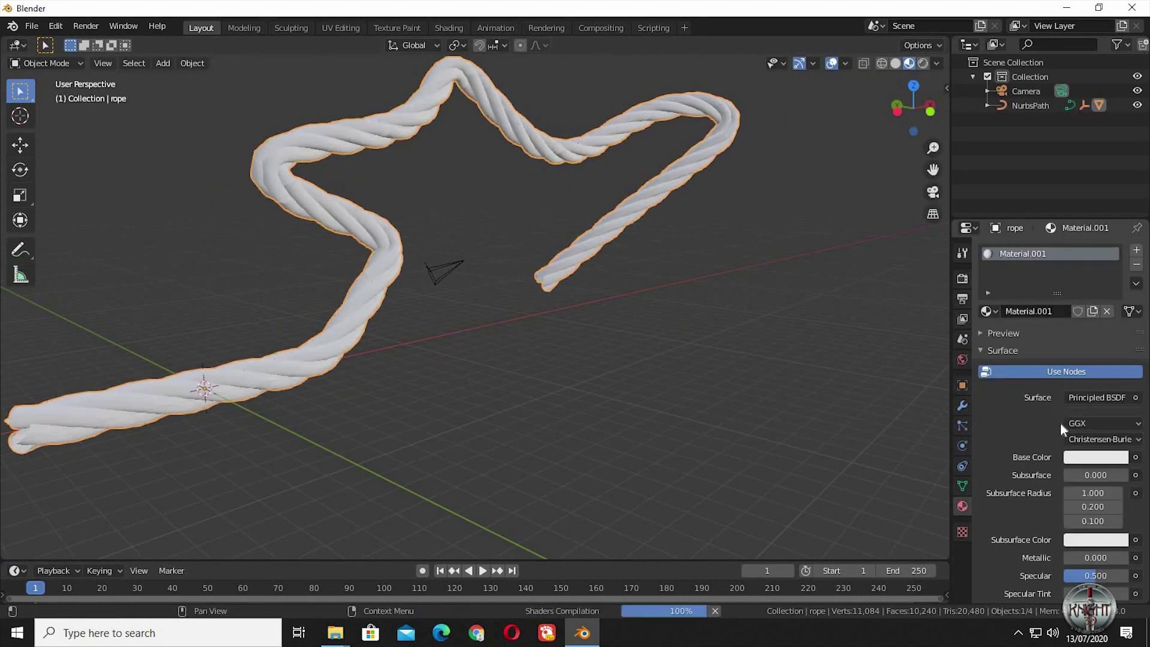
# Set the rope material's base color to a reddish brown with hue 0.056, saturation 0.696 and value 0.667, and deselect the rope
pyautogui.click(1078, 457)
pyautogui.click(1040, 326)
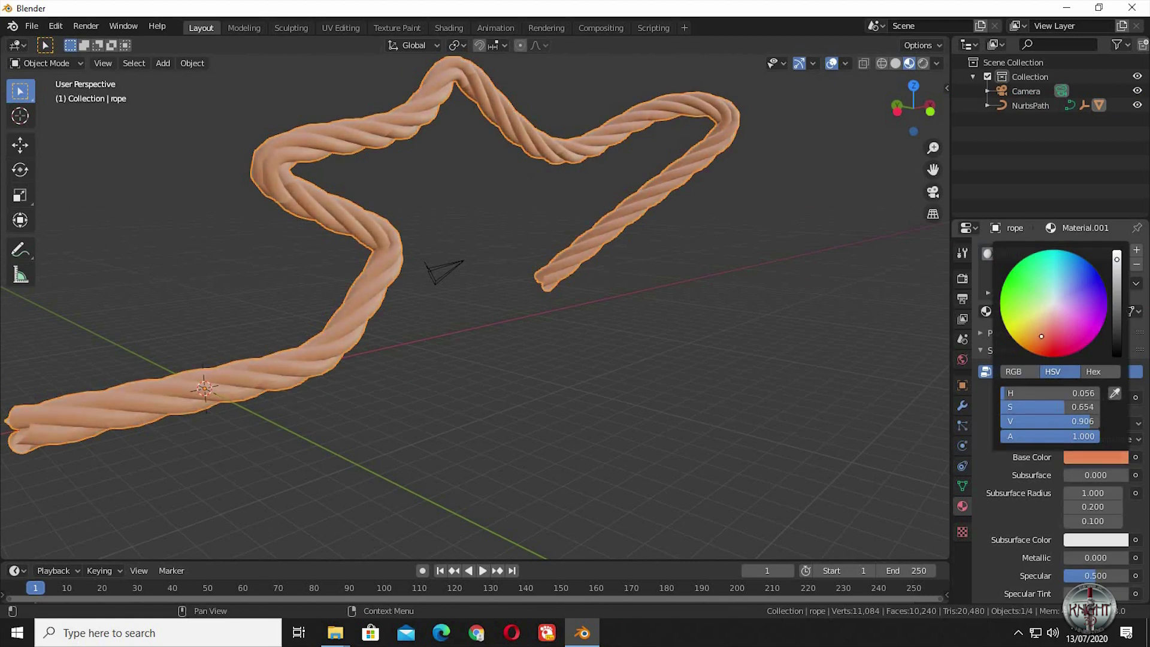
pyautogui.click(1117, 285)
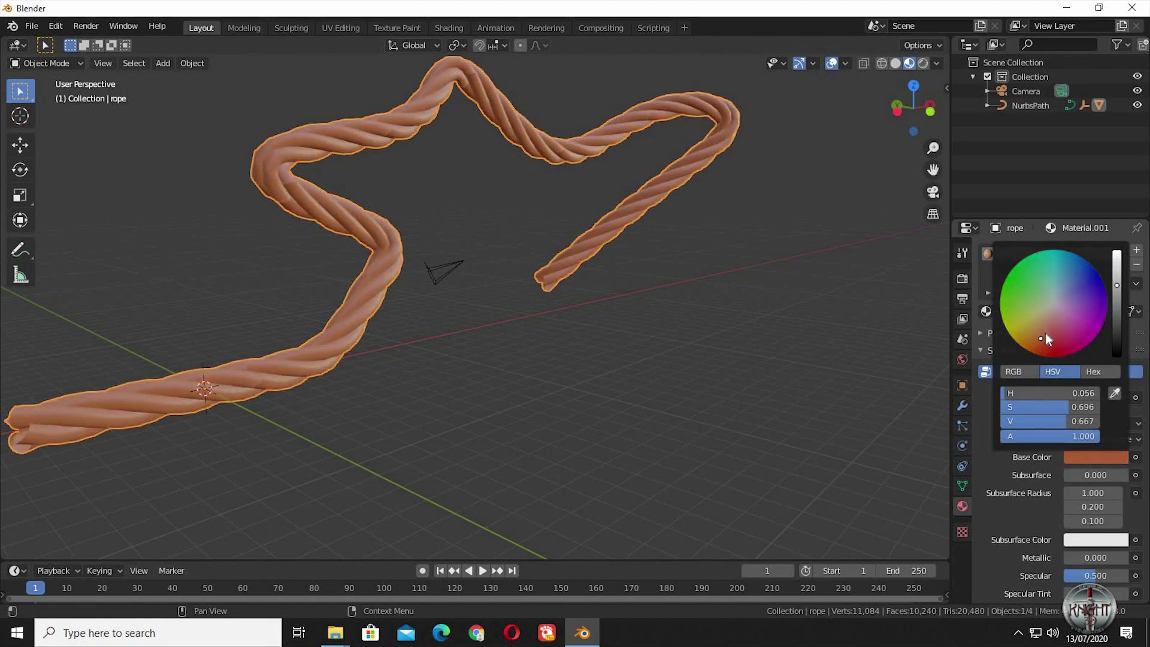
pyautogui.rightClick(552, 344)
pyautogui.click(496, 343)
pyautogui.moveTo(531, 356); pyautogui.dragTo(641, 354, button='middle')
# Undo the rope's material and all the control points extruded from the path, back to the straight rope
pyautogui.hotkey('ctrl', 'z')
pyautogui.hotkey('ctrl', 'z')
pyautogui.hotkey('ctrl', 'z')
pyautogui.hotkey('ctrl', 'z')
pyautogui.hotkey('ctrl', 'z')
pyautogui.hotkey('ctrl', 'z')
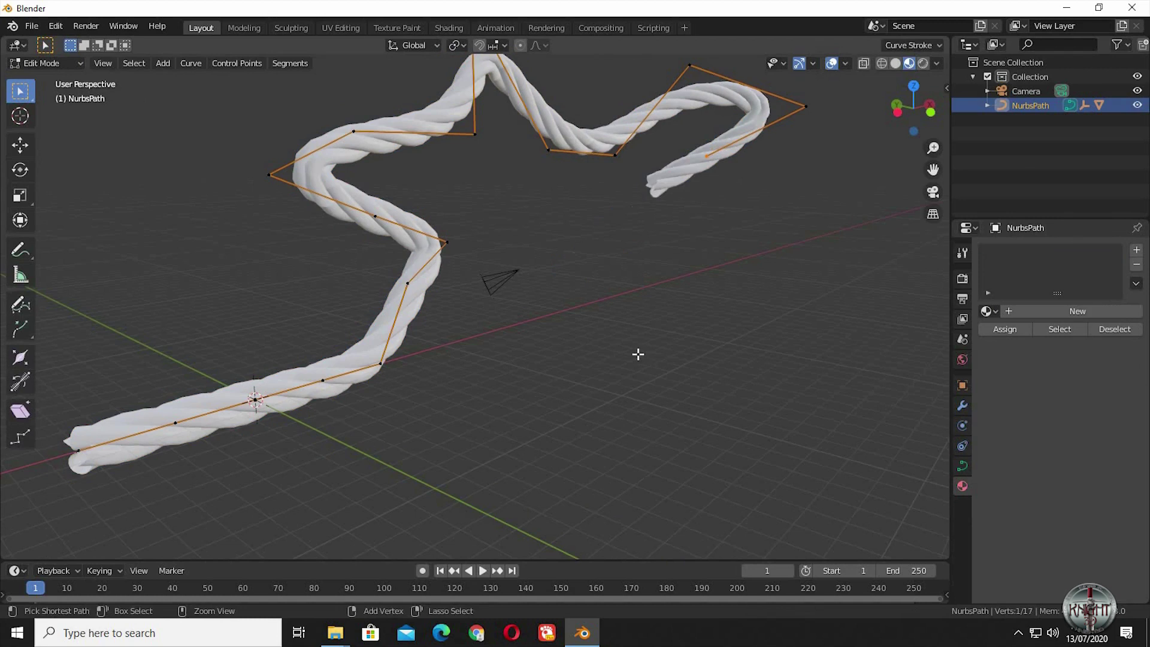
pyautogui.hotkey('ctrl', 'z')
pyautogui.hotkey('ctrl', 'z')
pyautogui.hotkey('ctrl', 'z')
pyautogui.hotkey('ctrl', 'z')
pyautogui.hotkey('ctrl', 'z')
pyautogui.hotkey('ctrl', 'z')
pyautogui.hotkey('ctrl', 'z')
pyautogui.hotkey('ctrl', 'z')
pyautogui.hotkey('ctrl', 'z')
pyautogui.hotkey('ctrl', 'z')
pyautogui.hotkey('ctrl', 'z')
pyautogui.hotkey('ctrl', 'z')
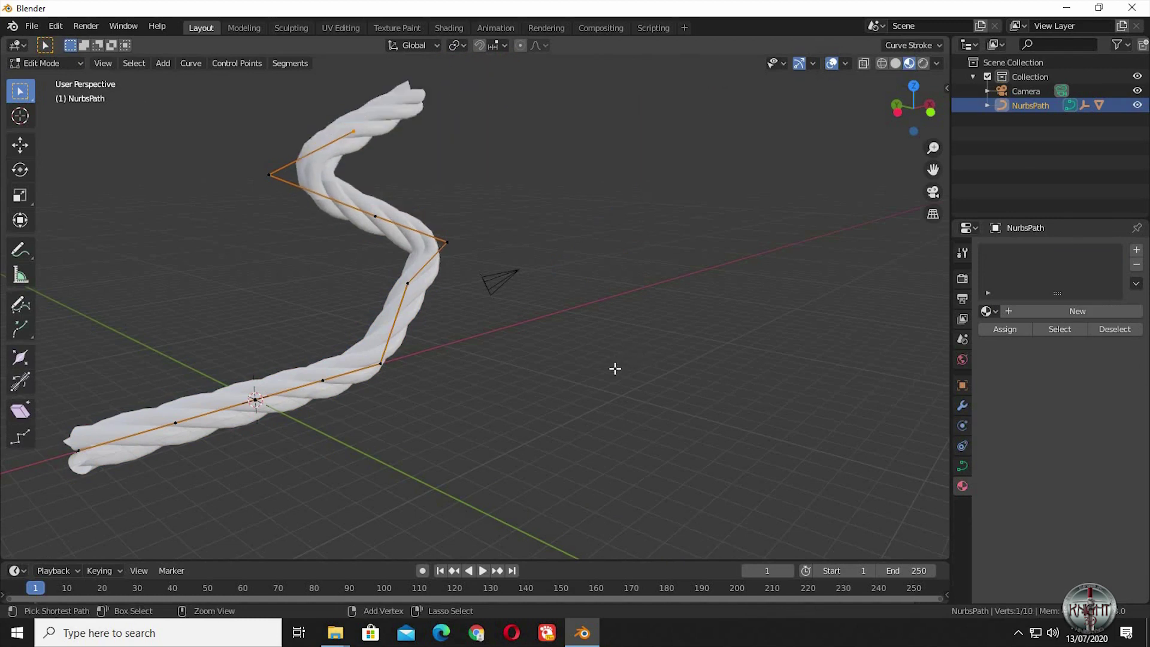
pyautogui.moveTo(411, 415); pyautogui.dragTo(228, 461, button='middle')
pyautogui.hotkey('ctrl', 'z')
pyautogui.hotkey('ctrl', 'z')
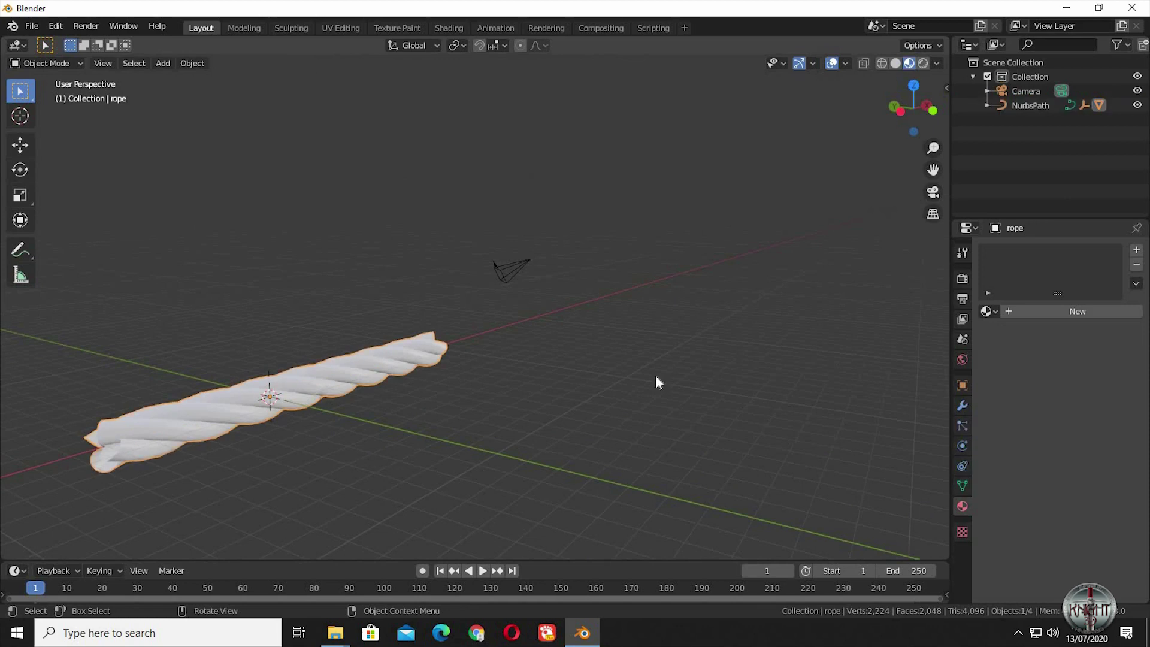
# Check the rope's profile mesh in Edit Mode, return to Object Mode and apply the Screw modifier
pyautogui.click(962, 405)
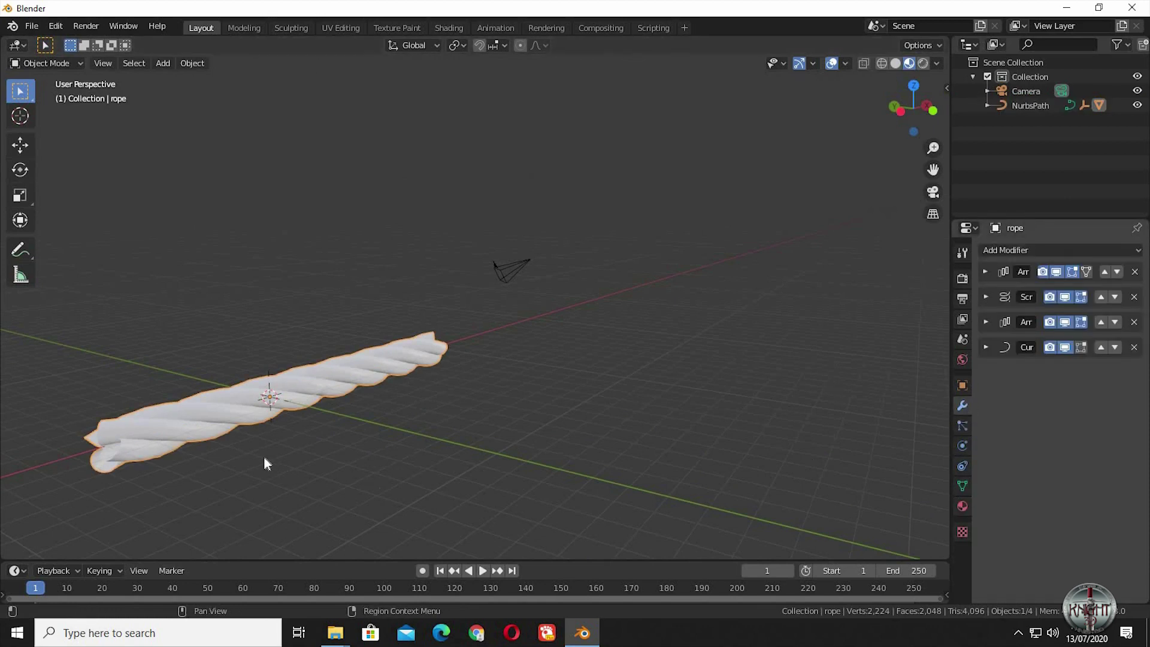
pyautogui.press('Tab')
pyautogui.moveTo(278, 451); pyautogui.dragTo(478, 342, button='middle')
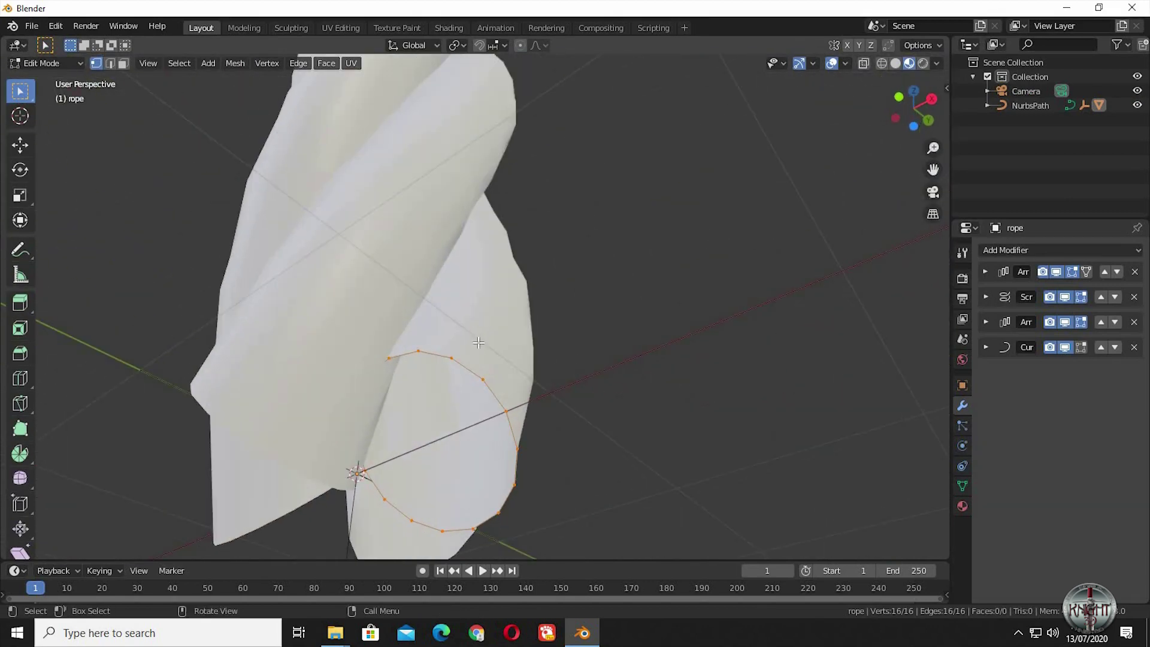
pyautogui.moveTo(415, 380); pyautogui.dragTo(501, 225, button='middle')
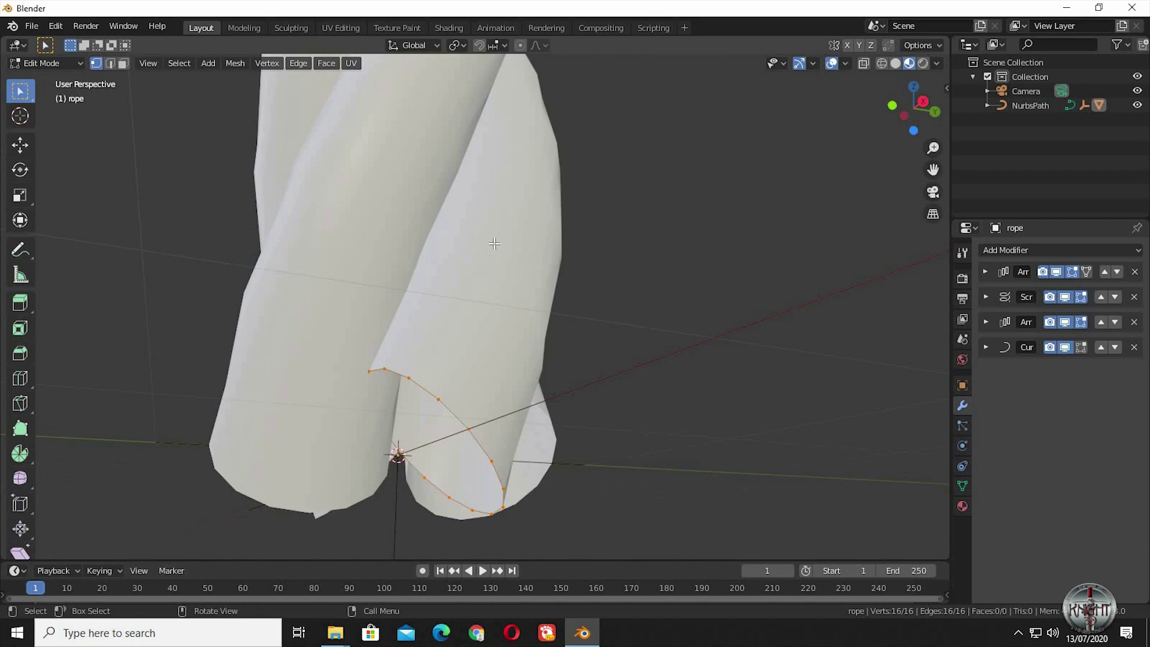
pyautogui.moveTo(510, 267); pyautogui.dragTo(665, 334, button='middle')
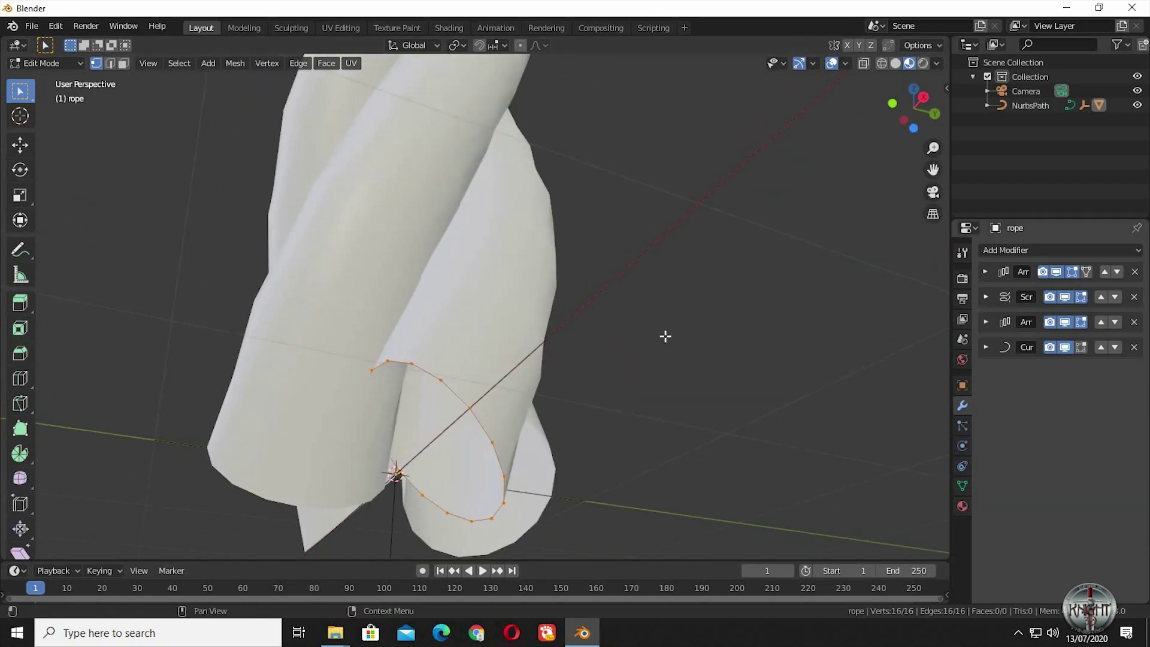
pyautogui.press('Tab')
pyautogui.scroll(-9, 652, 452)
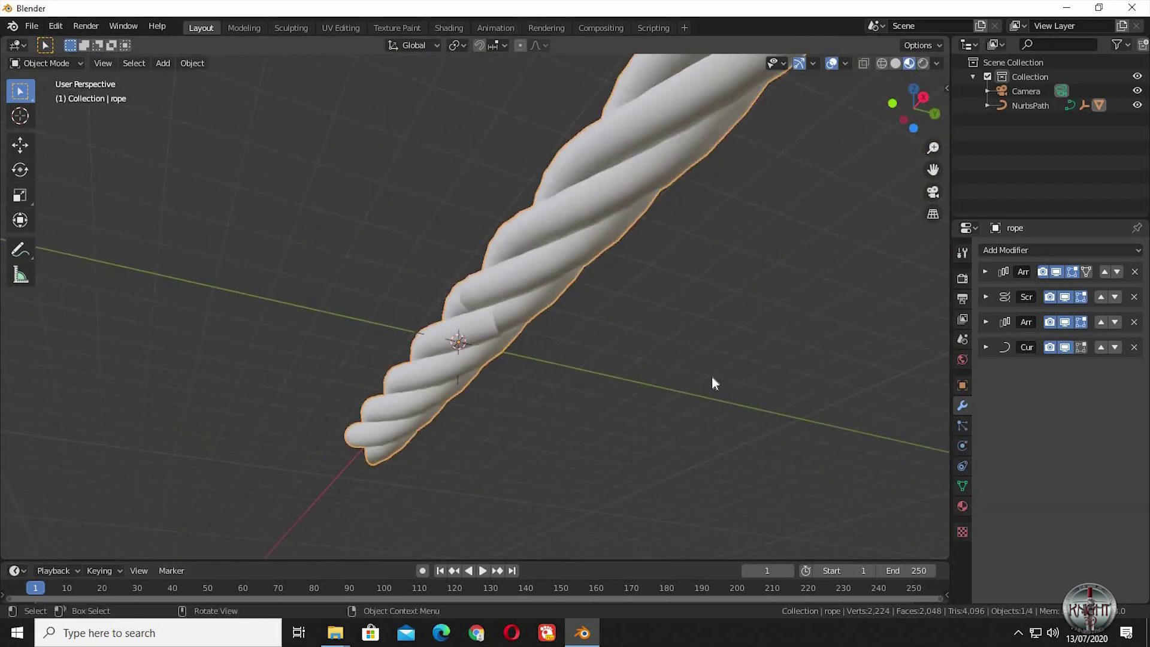
pyautogui.moveTo(711, 376); pyautogui.dragTo(802, 335, button='middle')
pyautogui.click(985, 297)
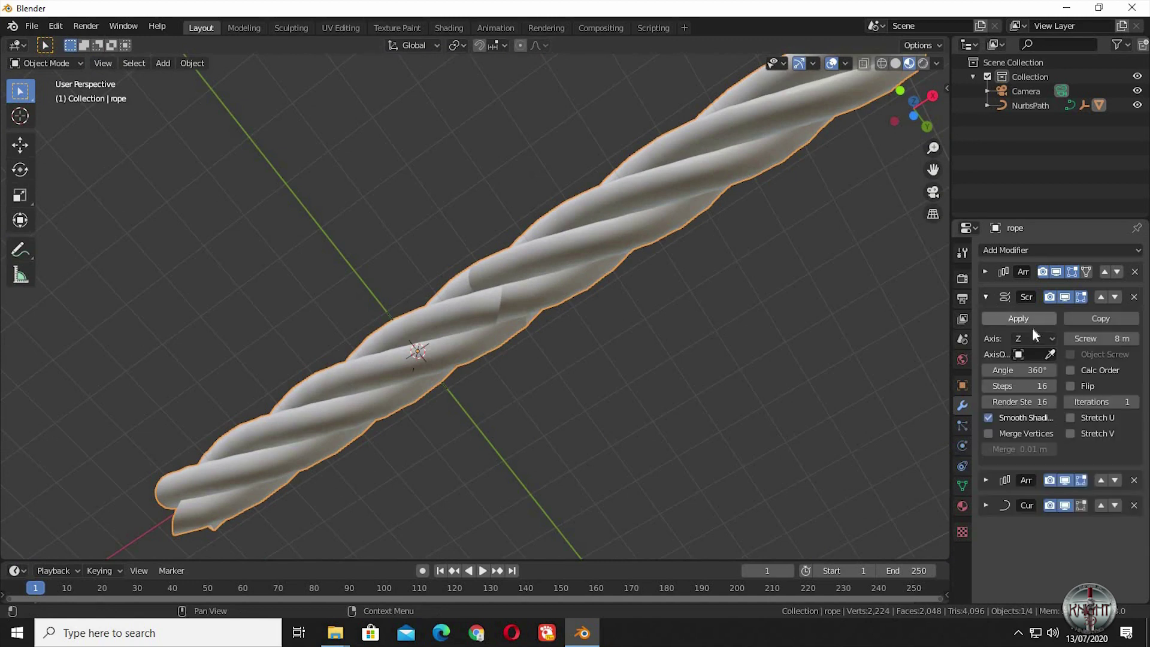
pyautogui.click(1033, 317)
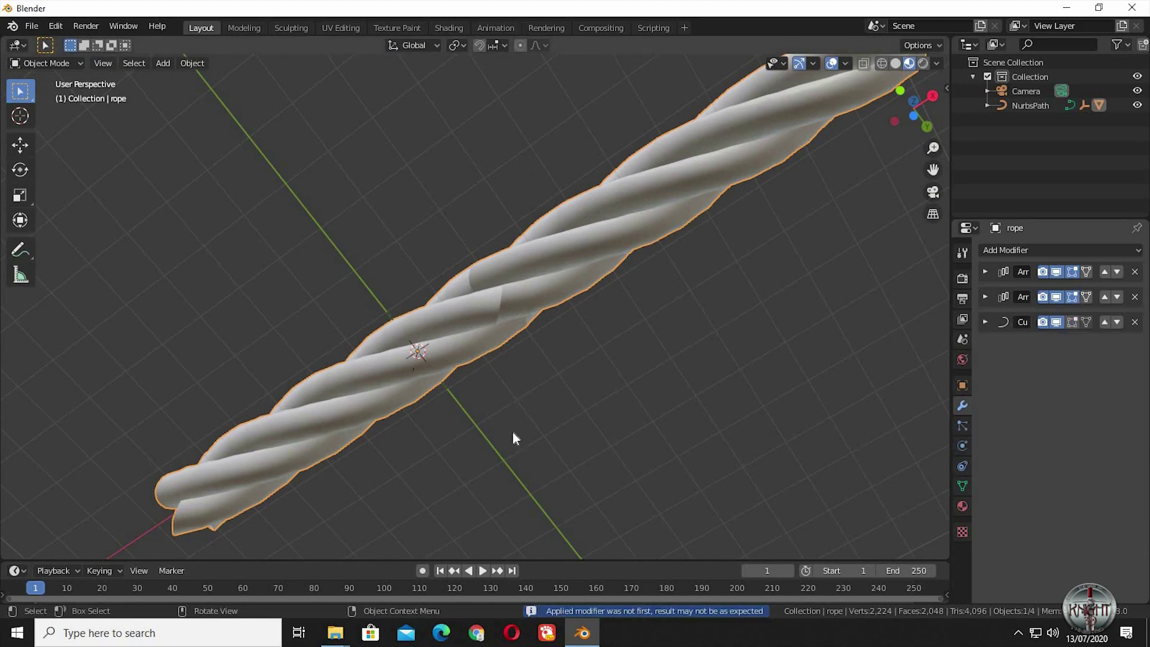
# Enable Merge on the rope's Fit Curve Array modifier to join the repeated segments
pyautogui.moveTo(517, 321); pyautogui.dragTo(562, 268, button='middle')
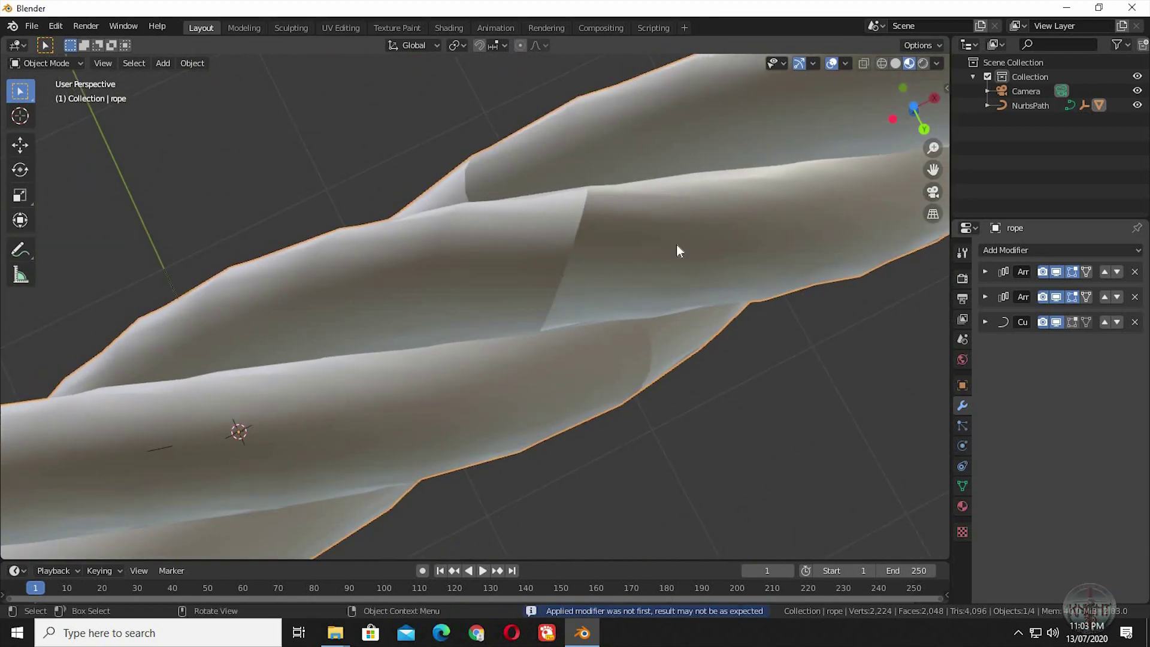
pyautogui.click(985, 297)
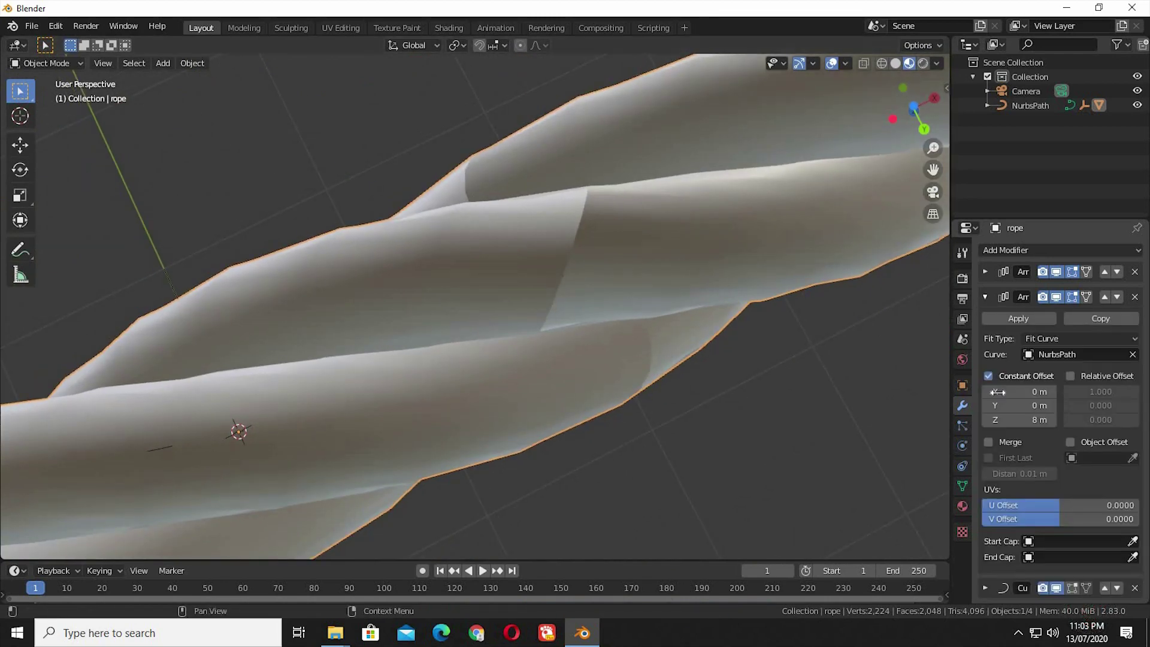
pyautogui.click(988, 442)
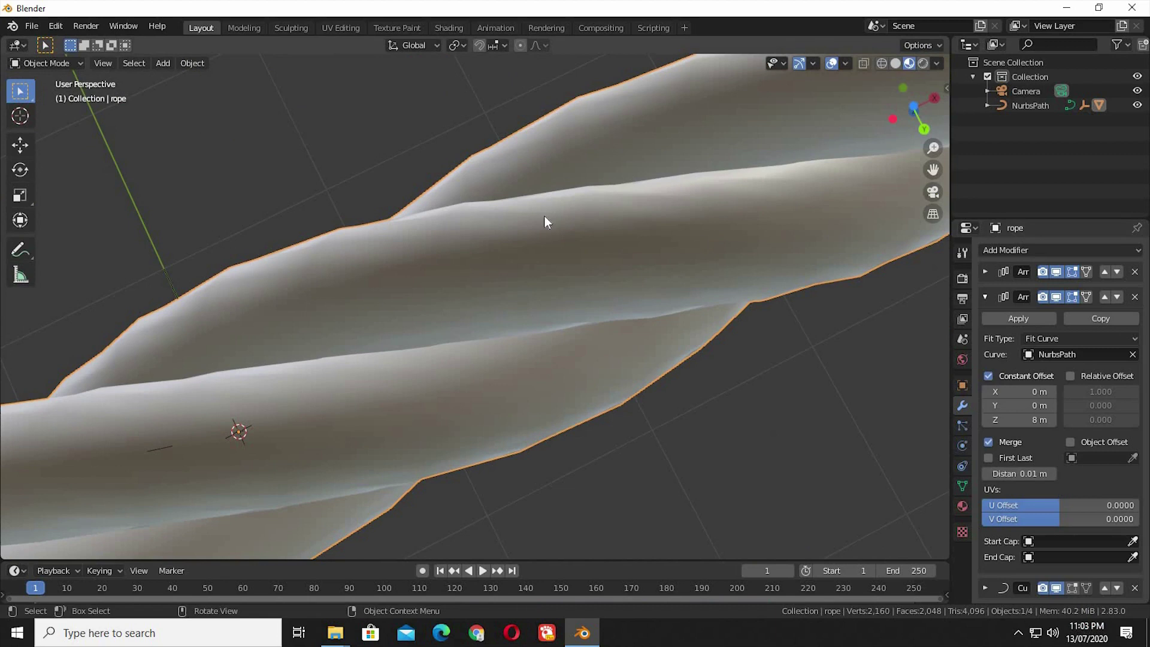
pyautogui.keyDown('ctrl'); pyautogui.moveTo(535, 327); pyautogui.dragTo(560, 372, button='middle'); pyautogui.keyUp('ctrl')
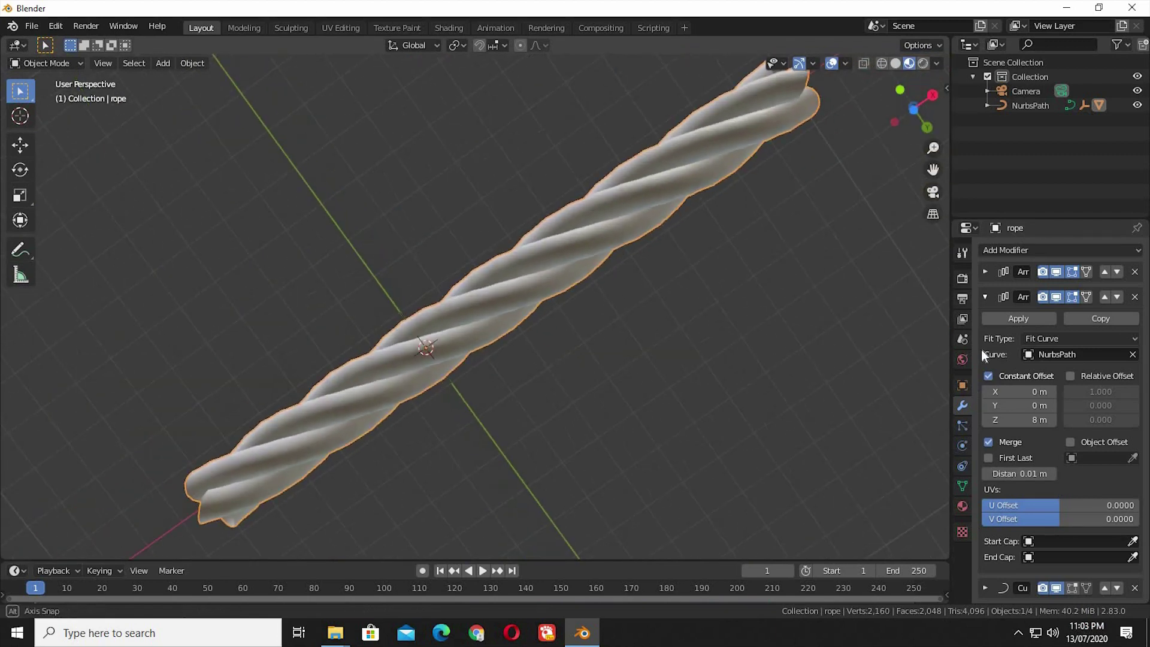
pyautogui.click(985, 296)
# In Edit Mode, select one lengthwise edge loop along the editable strand and mark it as a seam
pyautogui.moveTo(538, 425); pyautogui.dragTo(443, 473, button='middle')
pyautogui.press('Tab')
pyautogui.scroll(6, 452, 457)
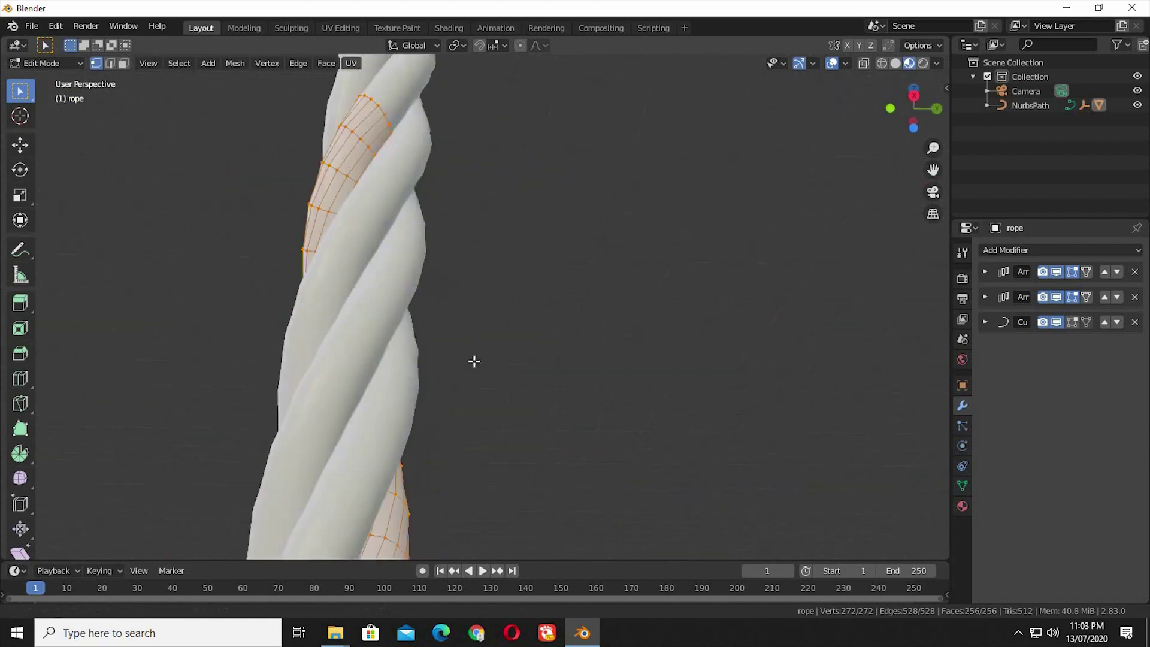
pyautogui.moveTo(473, 361); pyautogui.dragTo(554, 390, button='middle')
pyautogui.scroll(5, 554, 423)
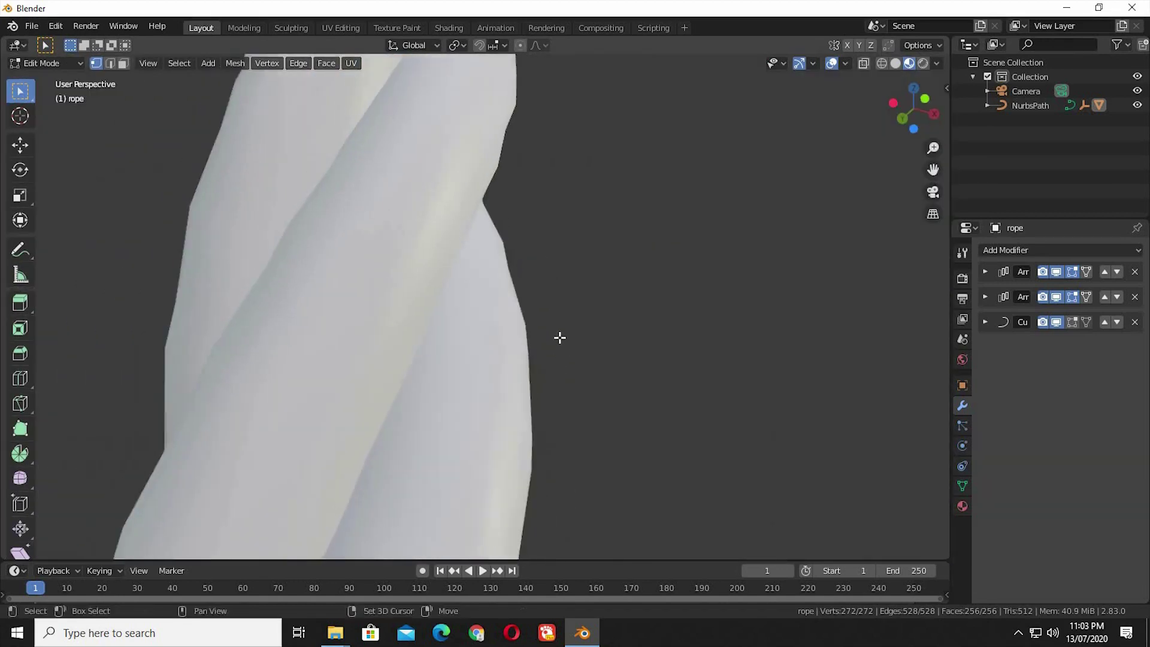
pyautogui.keyDown('shift'); pyautogui.moveTo(560, 338); pyautogui.dragTo(534, 481, button='middle'); pyautogui.keyUp('shift')
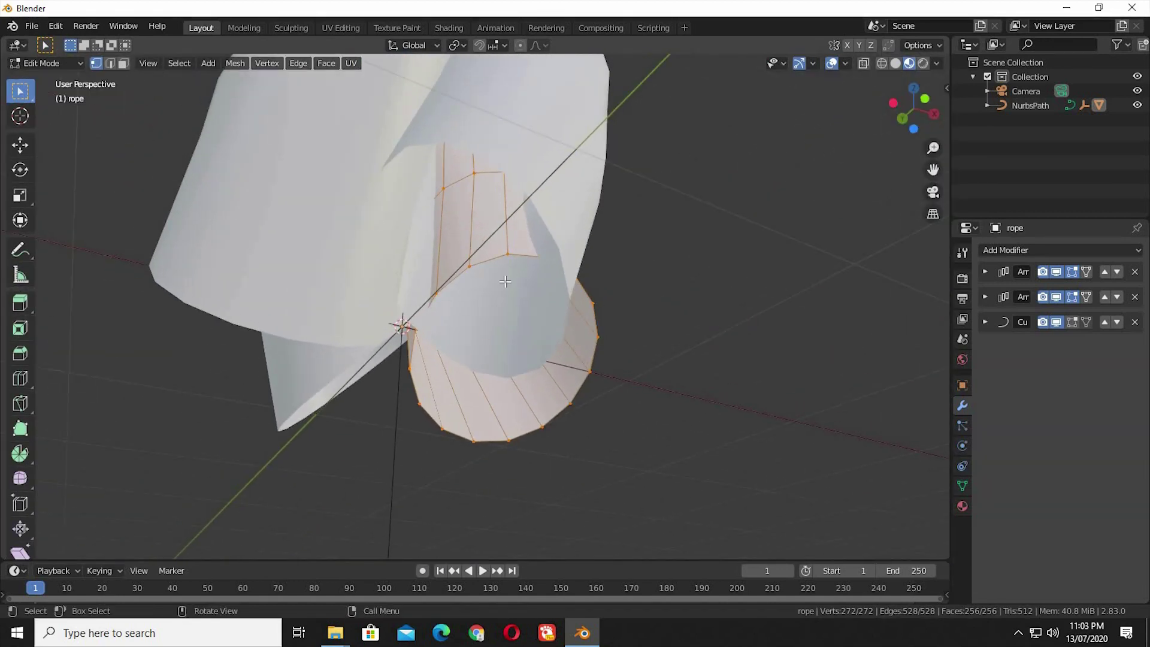
pyautogui.keyDown('alt'); pyautogui.click(472, 259); pyautogui.keyUp('alt')
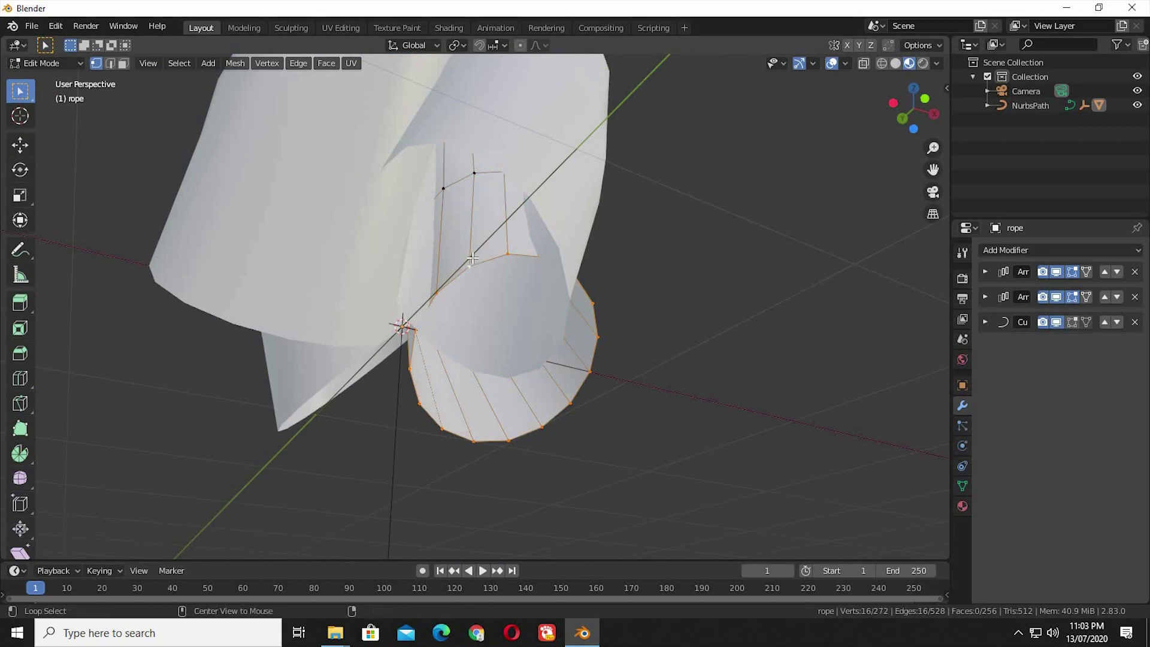
pyautogui.moveTo(589, 359); pyautogui.dragTo(488, 222, button='middle')
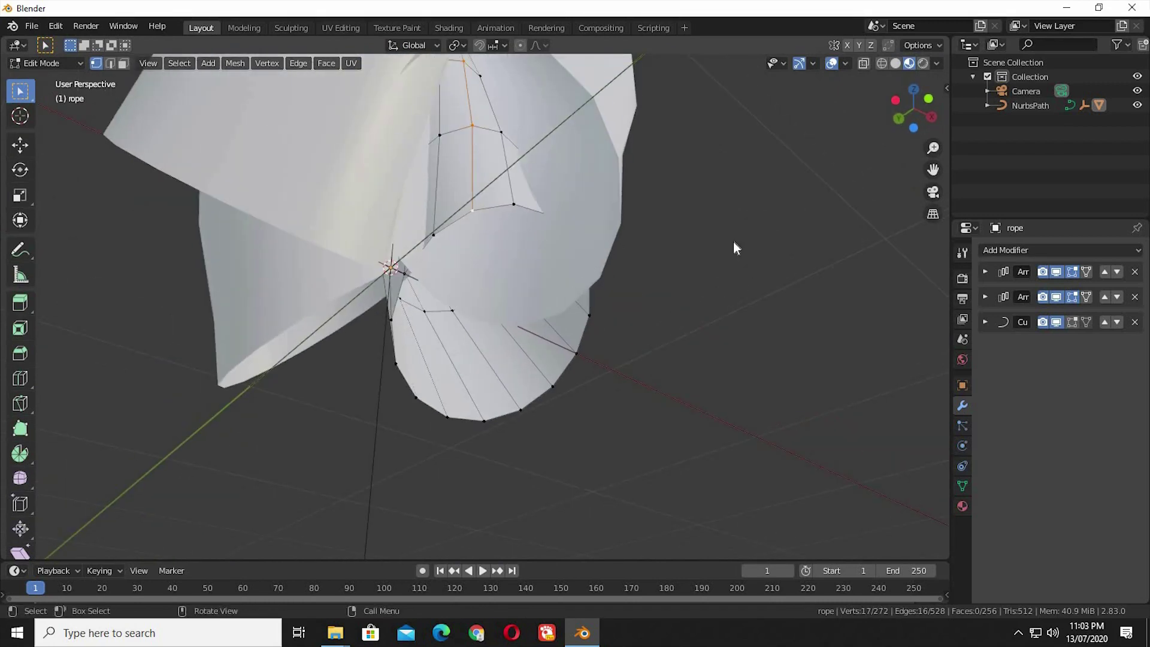
pyautogui.press('u')
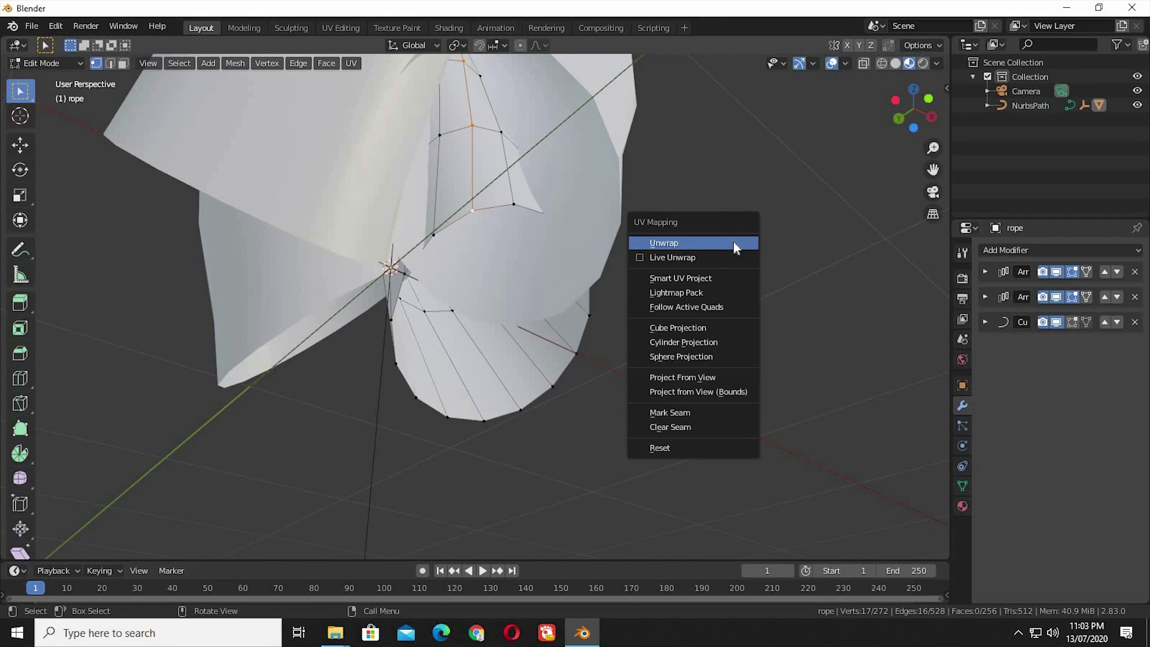
pyautogui.click(697, 412)
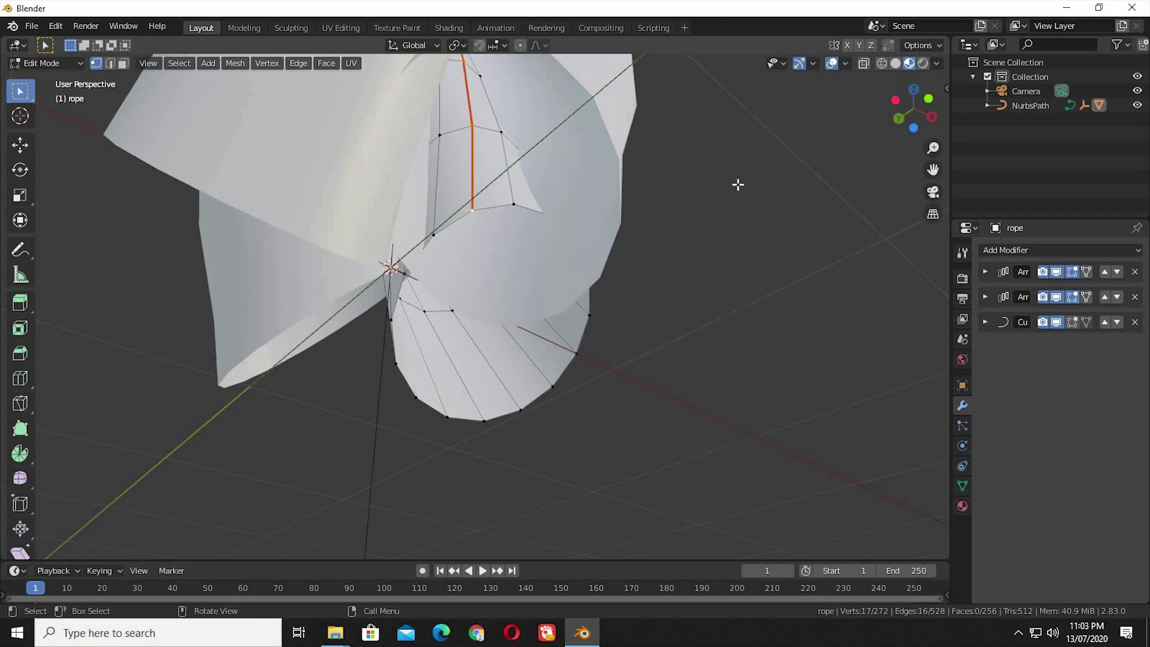
# Split the 3D viewport into two side-by-side areas and turn the new one into a UV Editor
pyautogui.moveTo(937, 39); pyautogui.dragTo(533, 60)
pyautogui.click(535, 46)
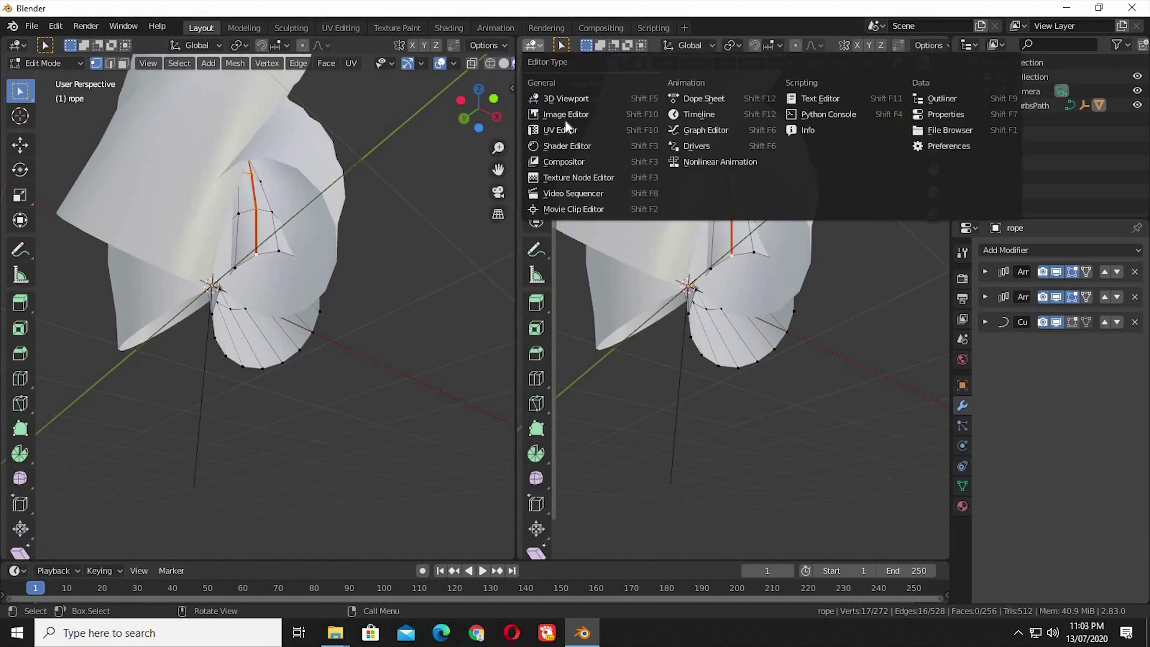
pyautogui.click(568, 131)
# Make one UV face active, select the whole strand and unwrap it with Follow Active Quads using Length Average
pyautogui.press('a')
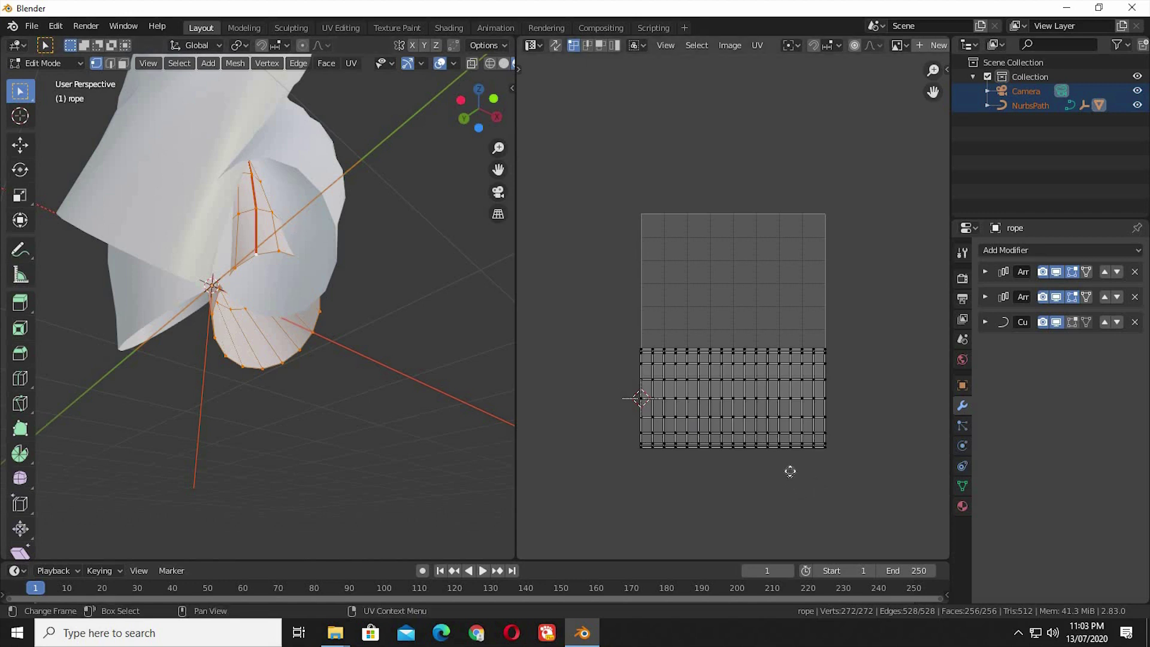
pyautogui.scroll(3, 771, 408)
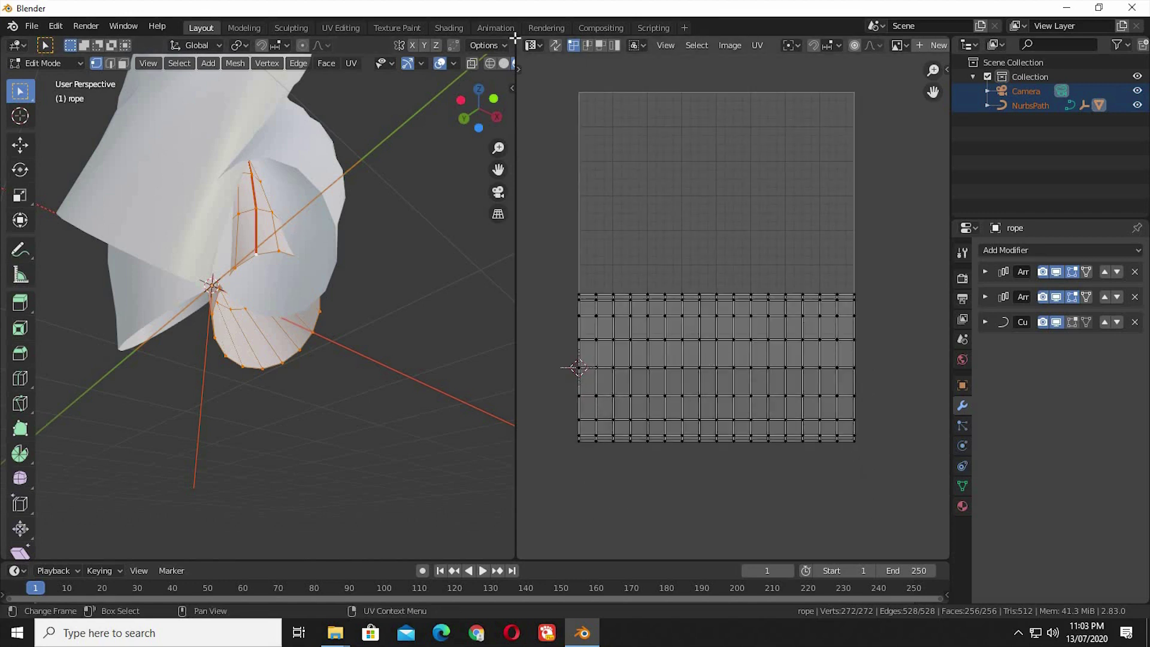
pyautogui.click(600, 48)
pyautogui.click(712, 357)
pyautogui.press('a')
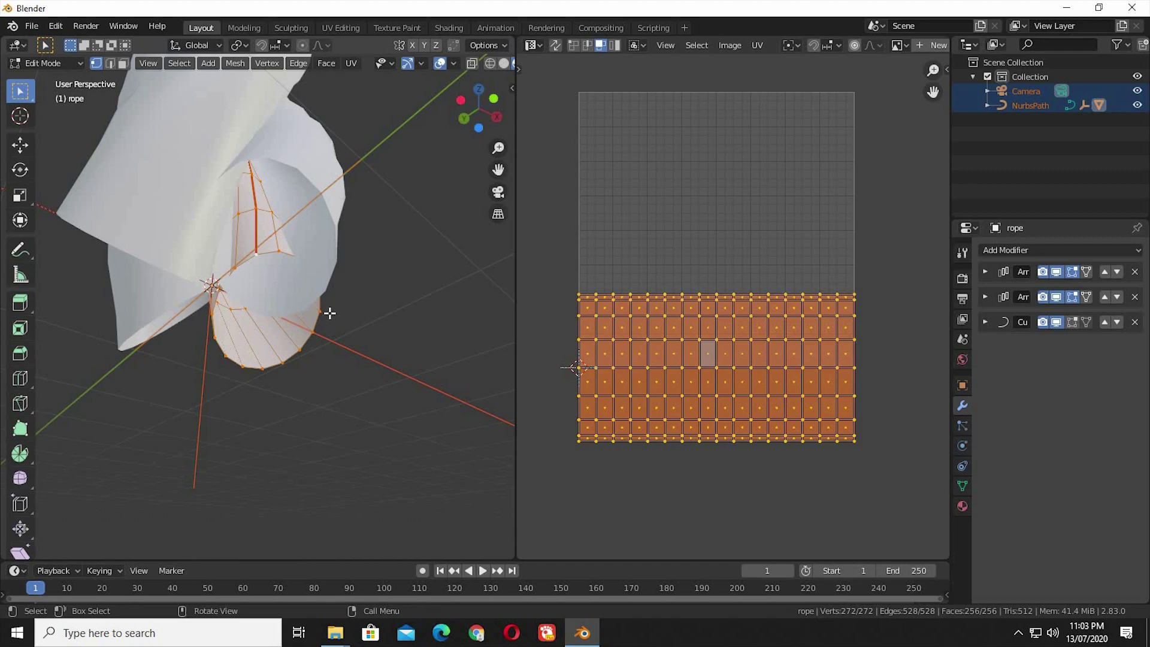
pyautogui.press('u')
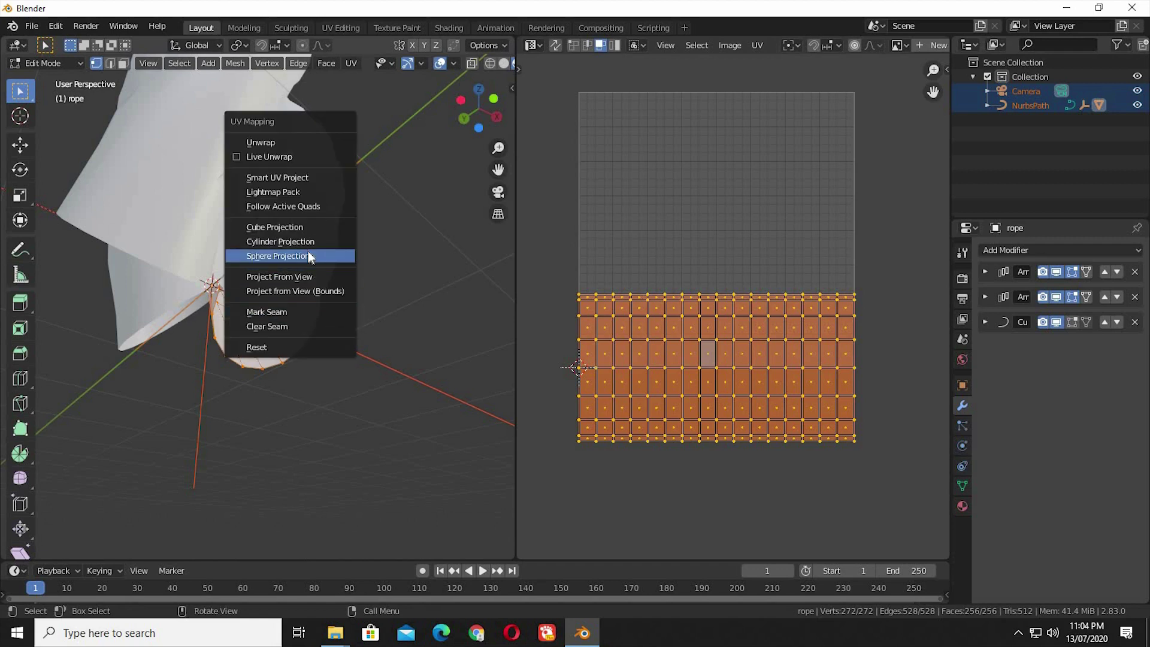
pyautogui.click(293, 206)
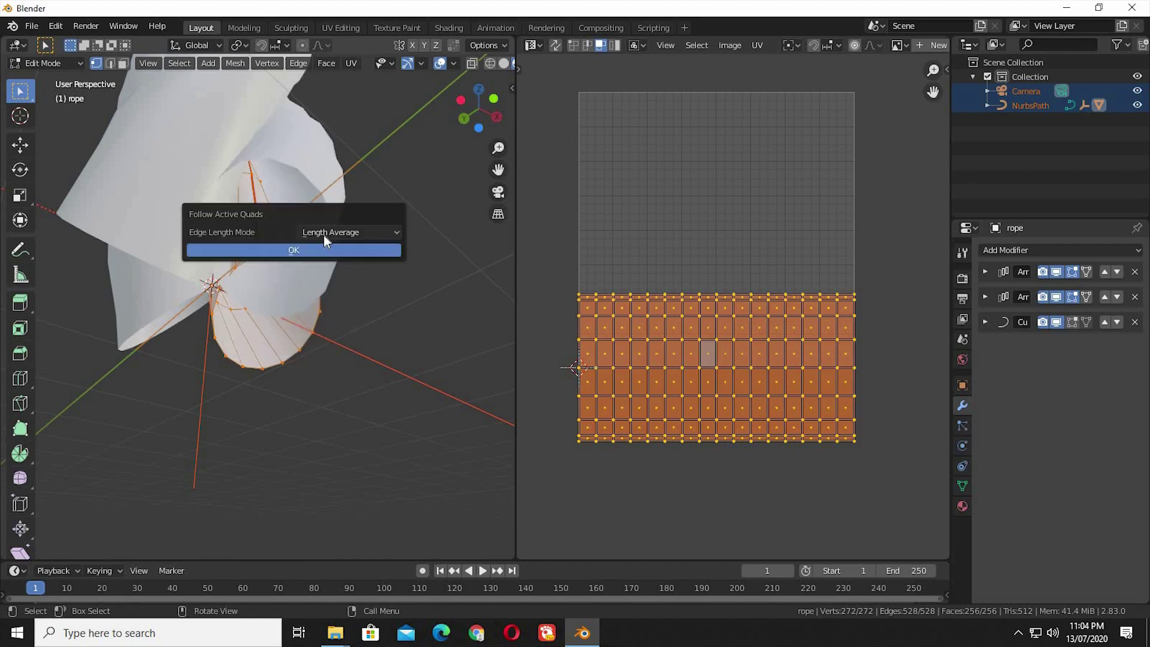
pyautogui.click(317, 251)
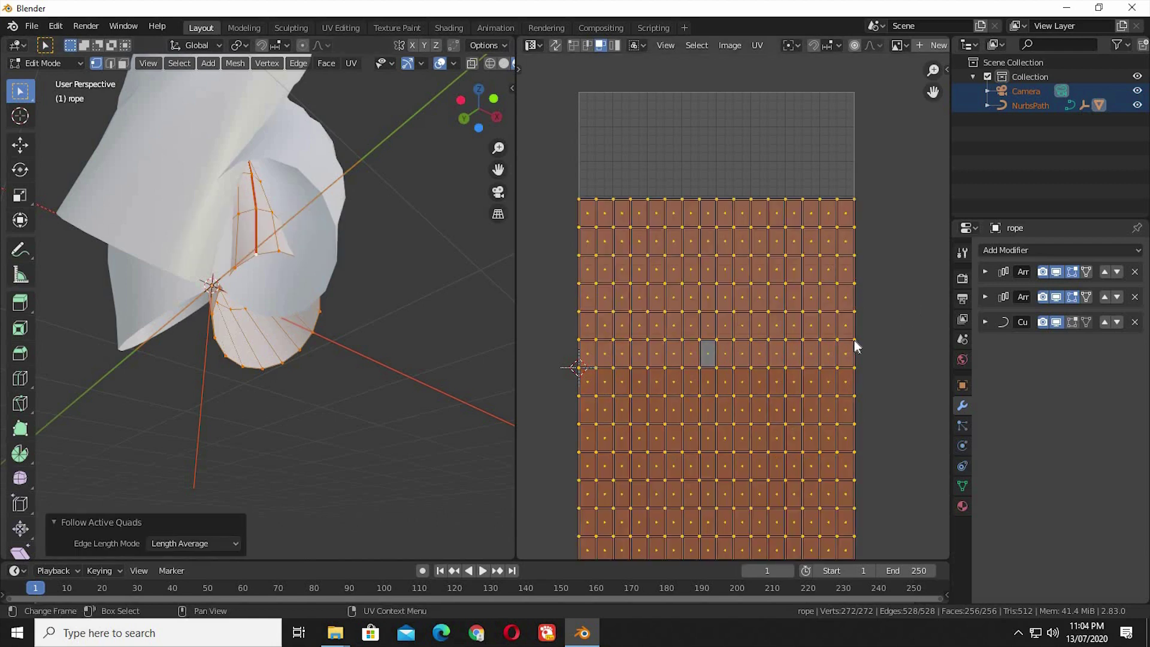
# Scale down and move the strand's UV island so its full height fits centrally within the UV square
pyautogui.scroll(-3, 854, 359)
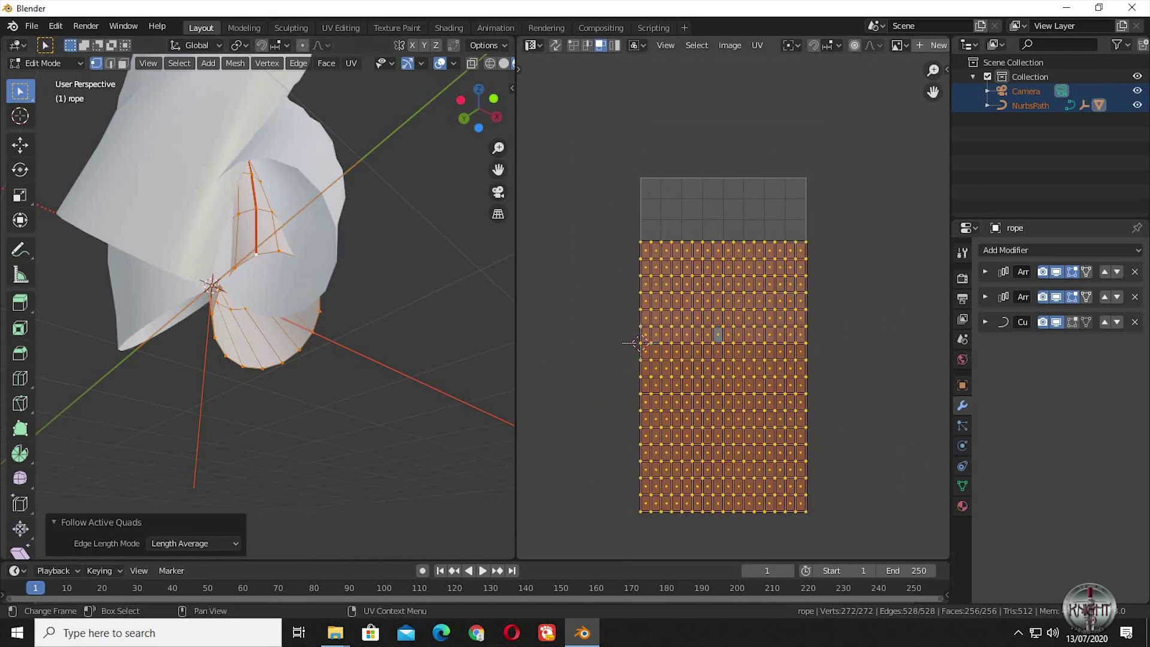
pyautogui.press('s')
pyautogui.click(825, 395)
pyautogui.press('g')
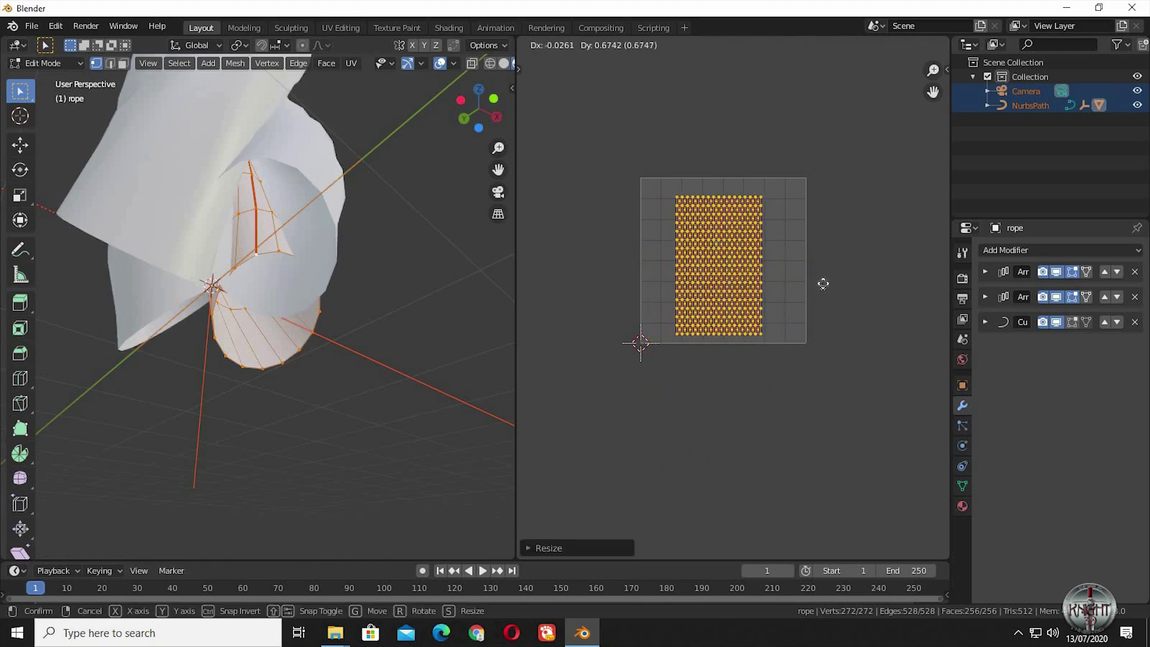
pyautogui.click(833, 328)
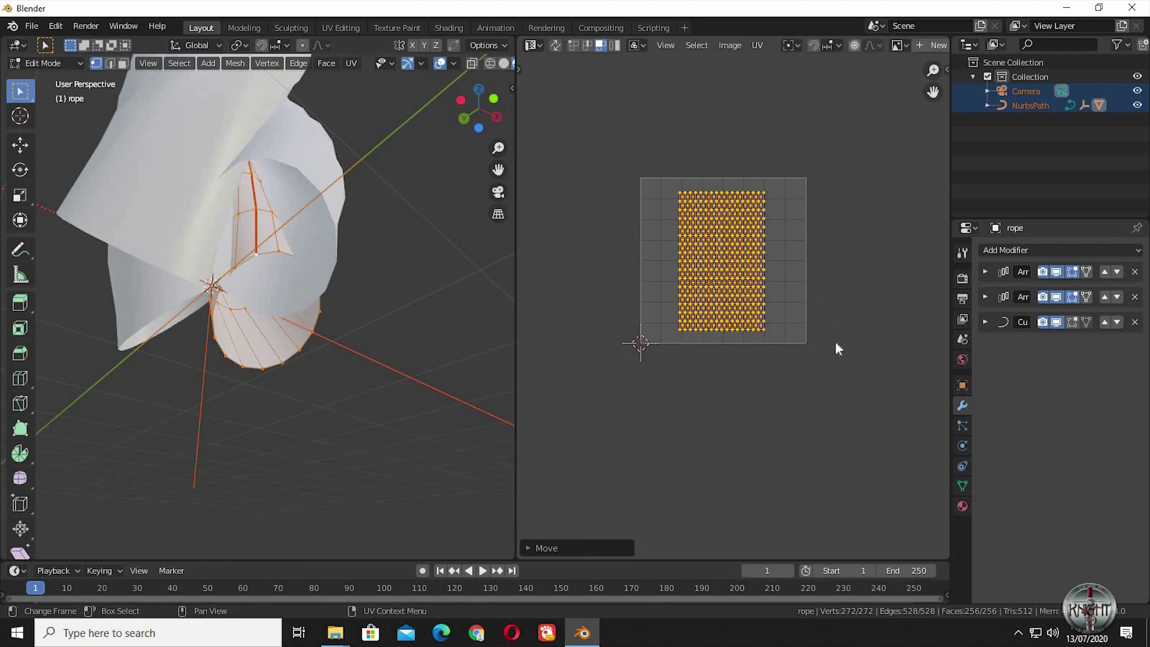
pyautogui.press('s')
pyautogui.click(850, 366)
pyautogui.press('s')
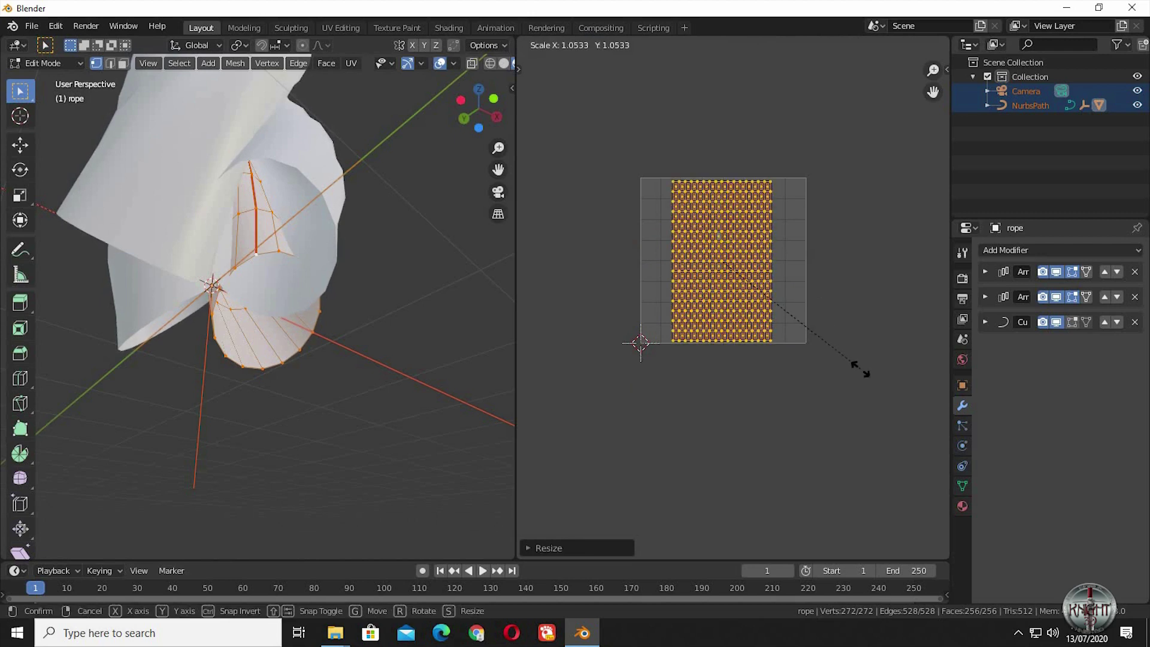
pyautogui.click(801, 372)
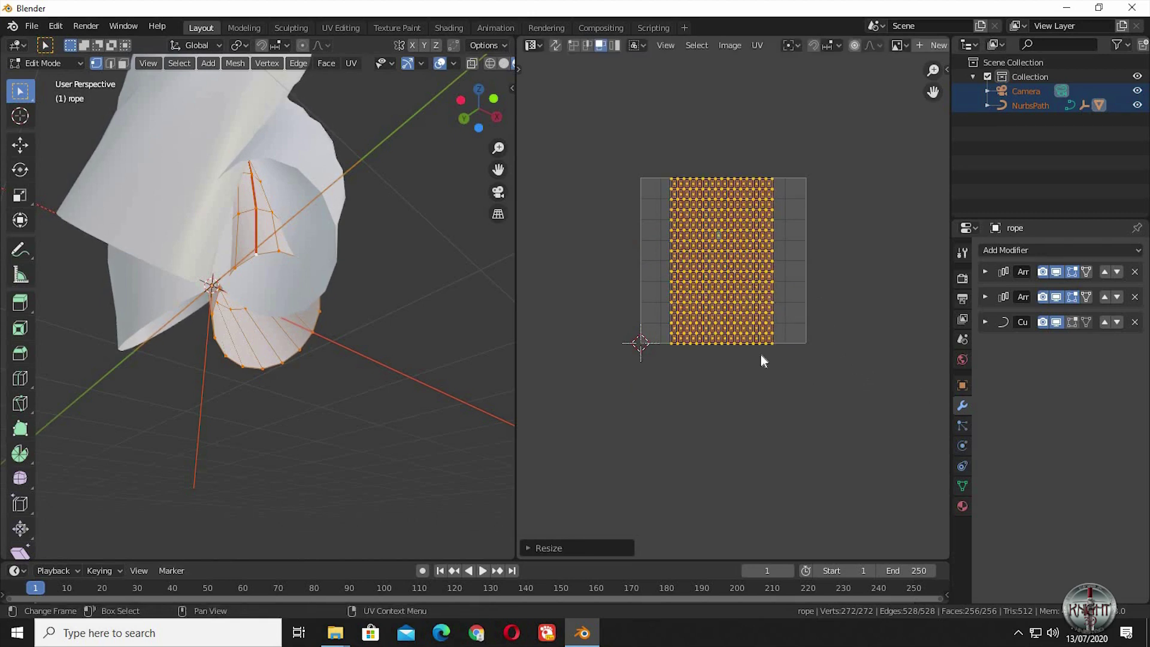
# Leave Edit Mode, switch the UV Editor area to the Shader Editor and hide its sidebar
pyautogui.press('Tab')
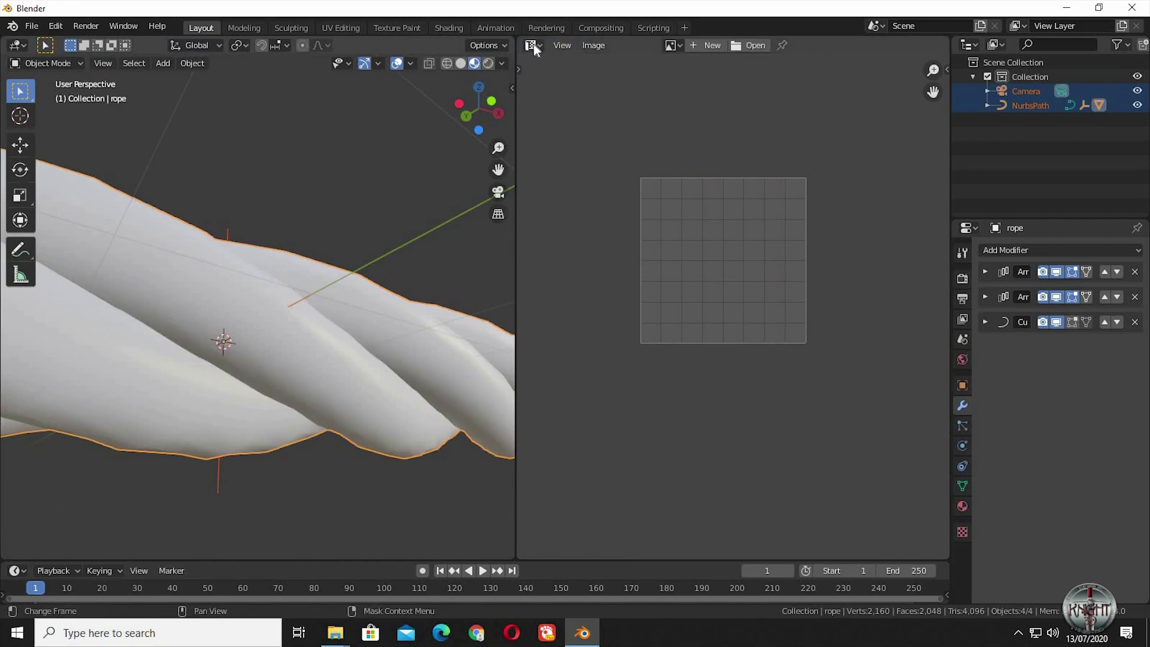
pyautogui.click(533, 45)
pyautogui.click(564, 146)
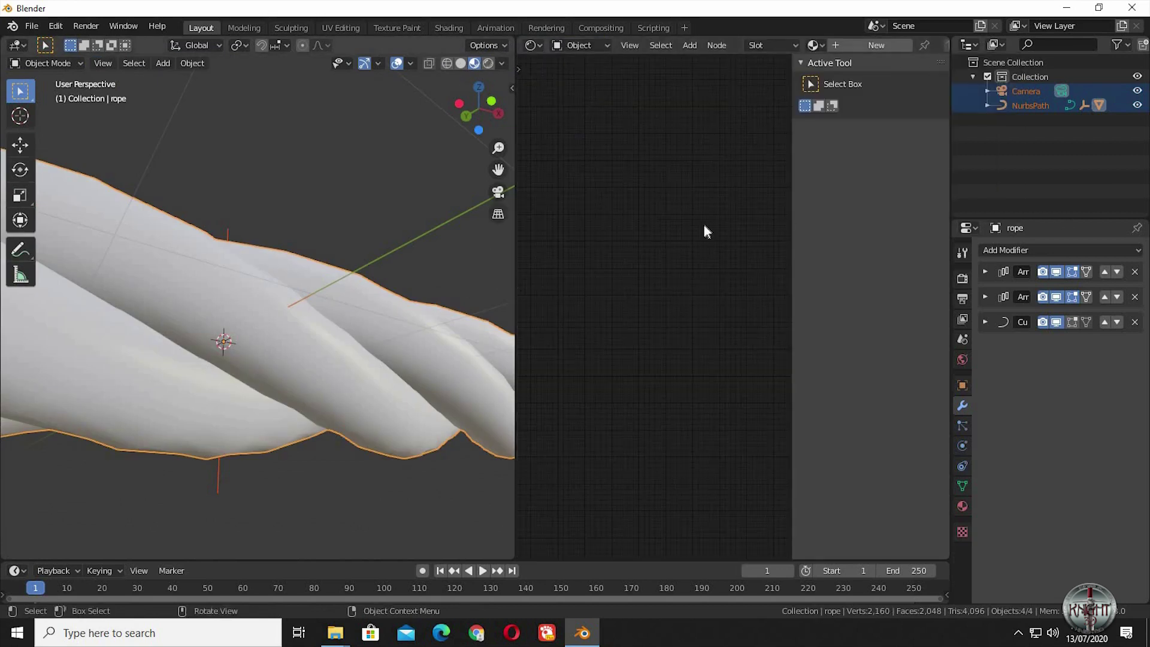
pyautogui.press('n')
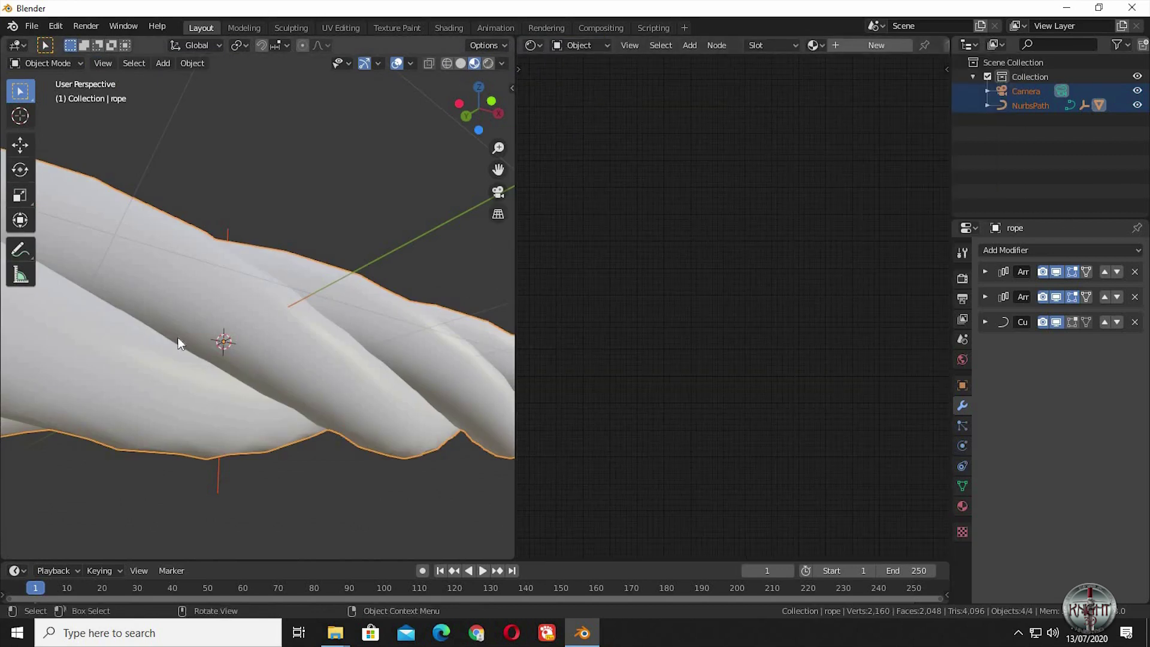
# Select the rope object and create a new material for it
pyautogui.click(178, 337)
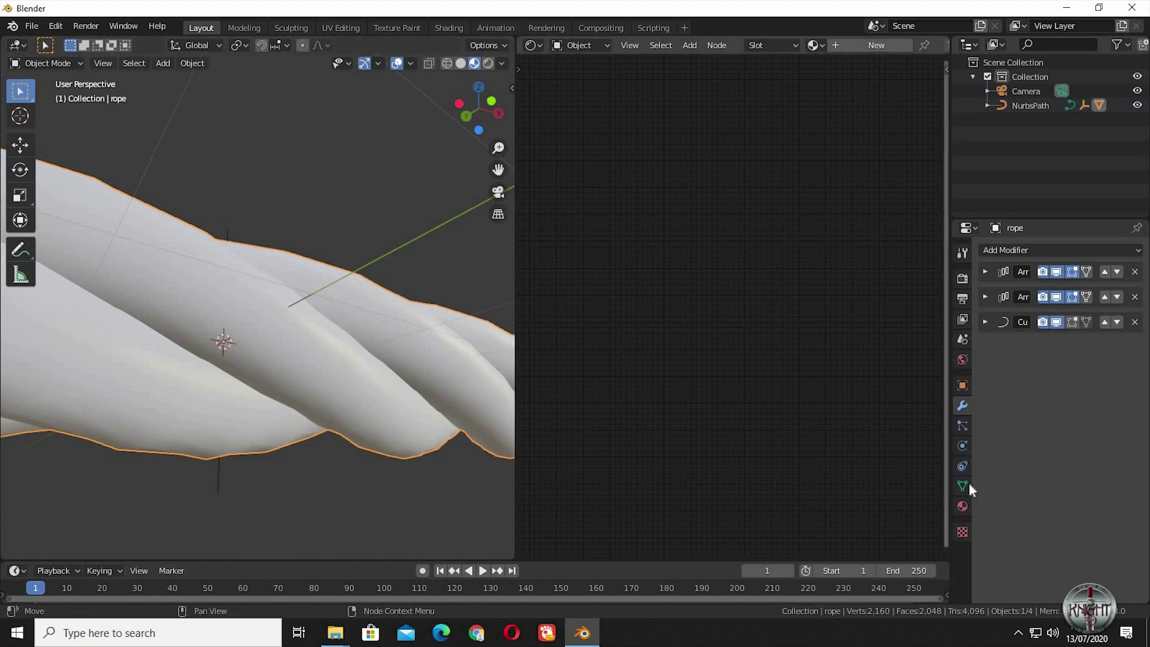
pyautogui.click(962, 506)
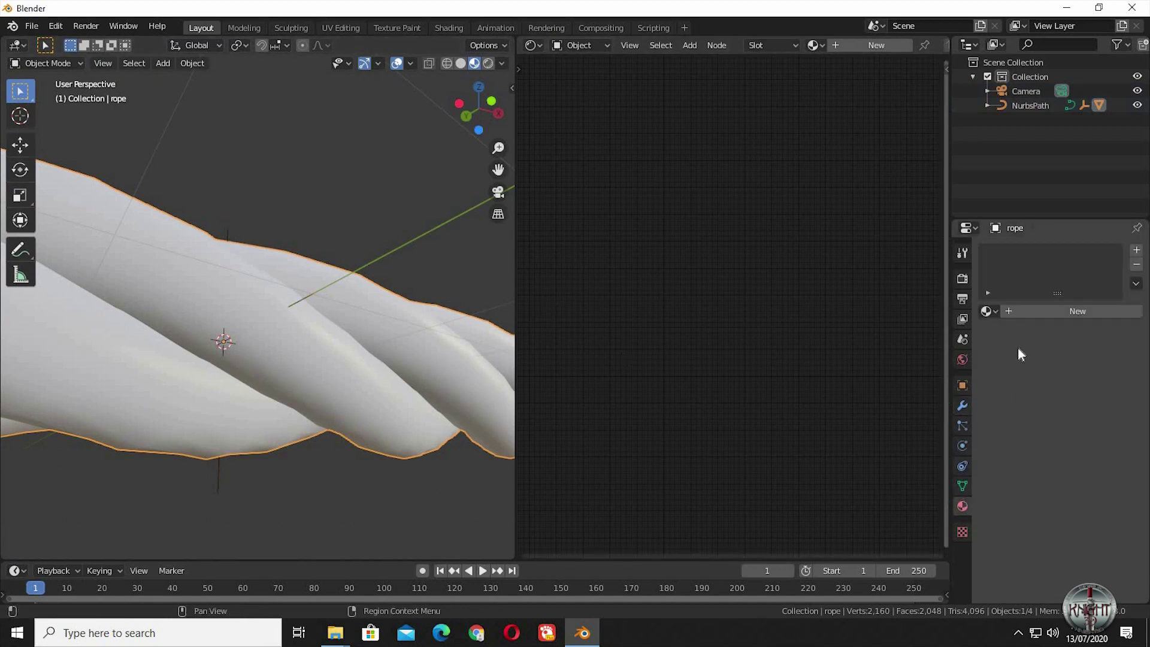
pyautogui.click(1043, 309)
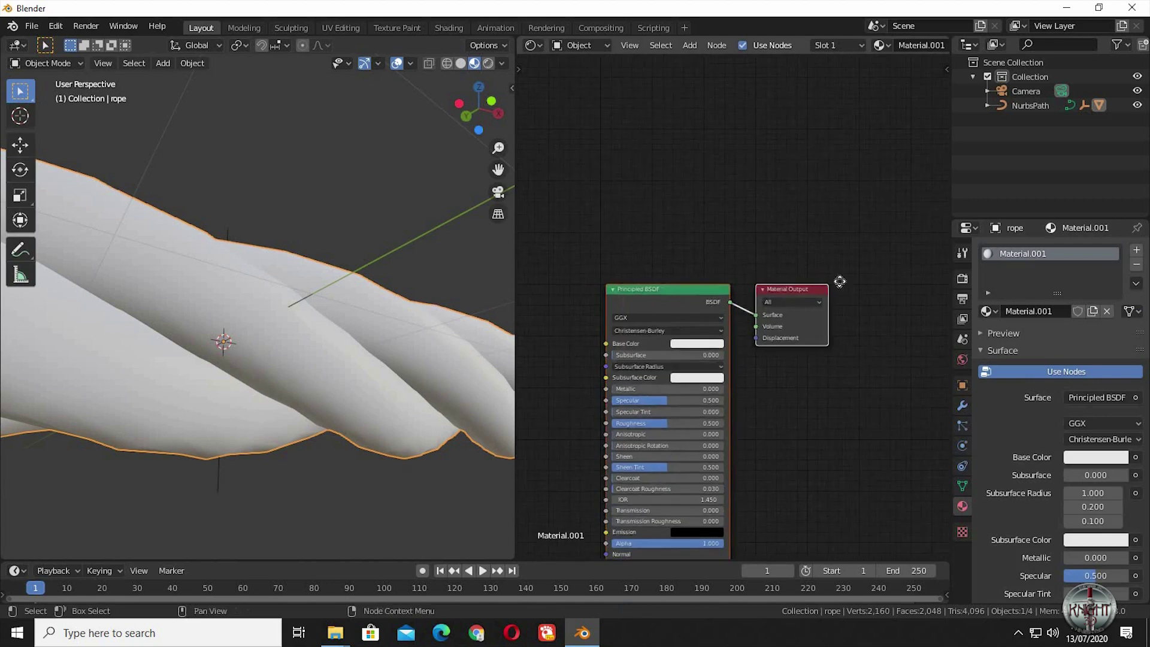
pyautogui.moveTo(840, 281); pyautogui.dragTo(974, 157, button='middle')
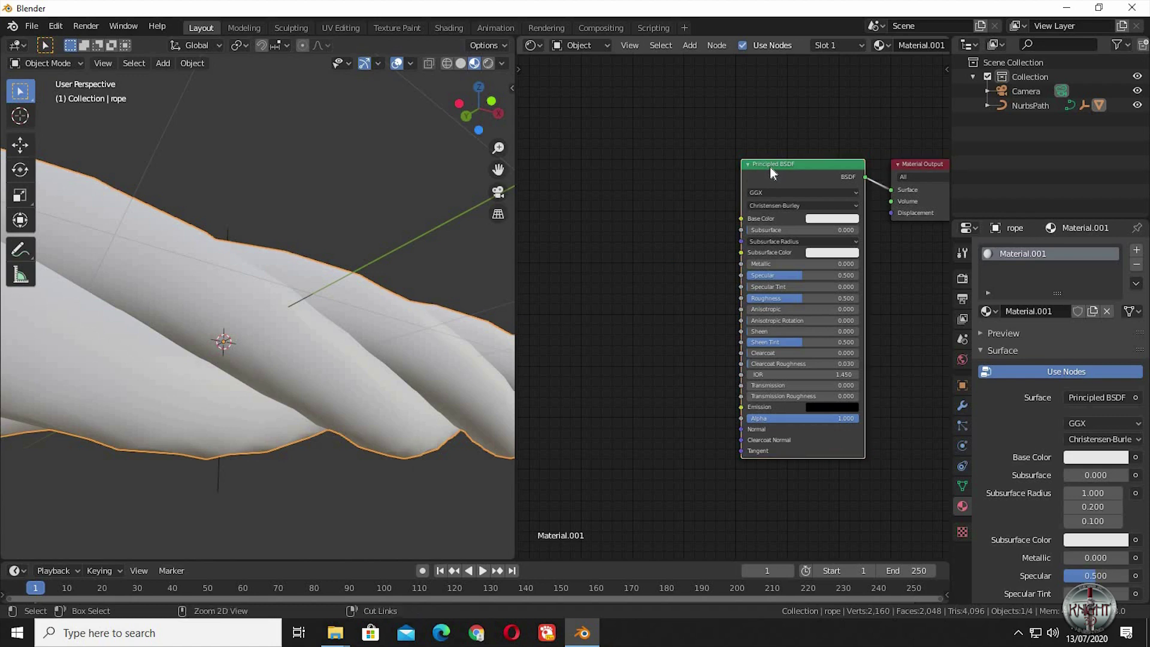
# Run Principled Texture Setup with the SheetOfThreads BaseColor, Normal and Roughness images from the rope folder on the desktop
pyautogui.hotkey('ctrl', 'shift', 't')
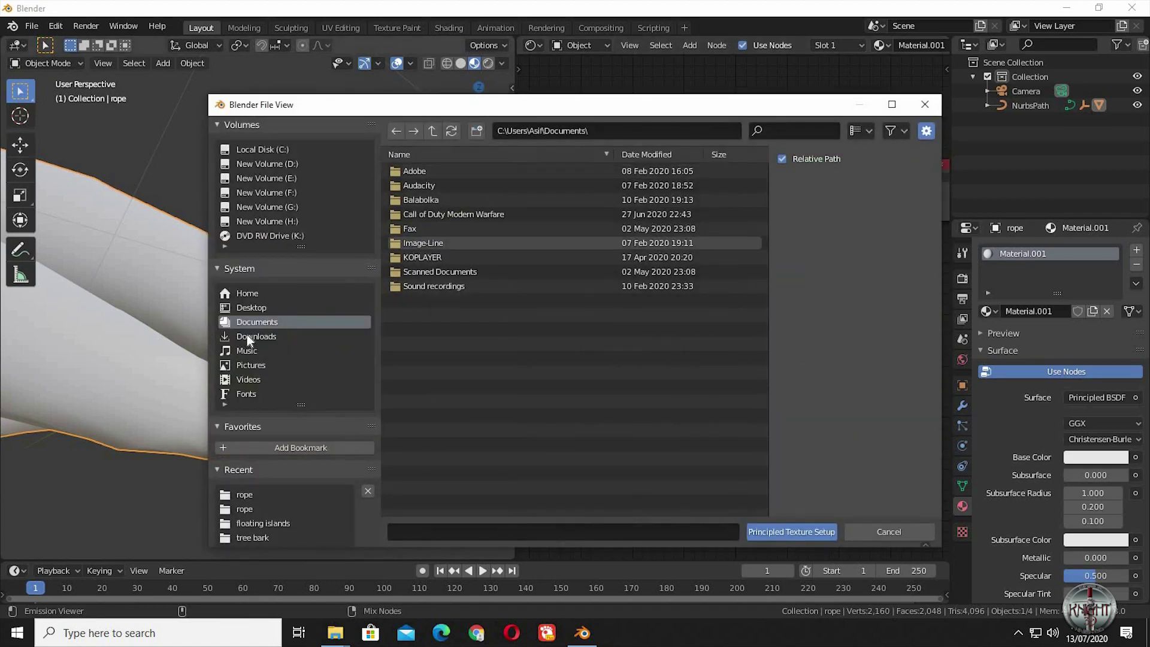
pyautogui.click(252, 308)
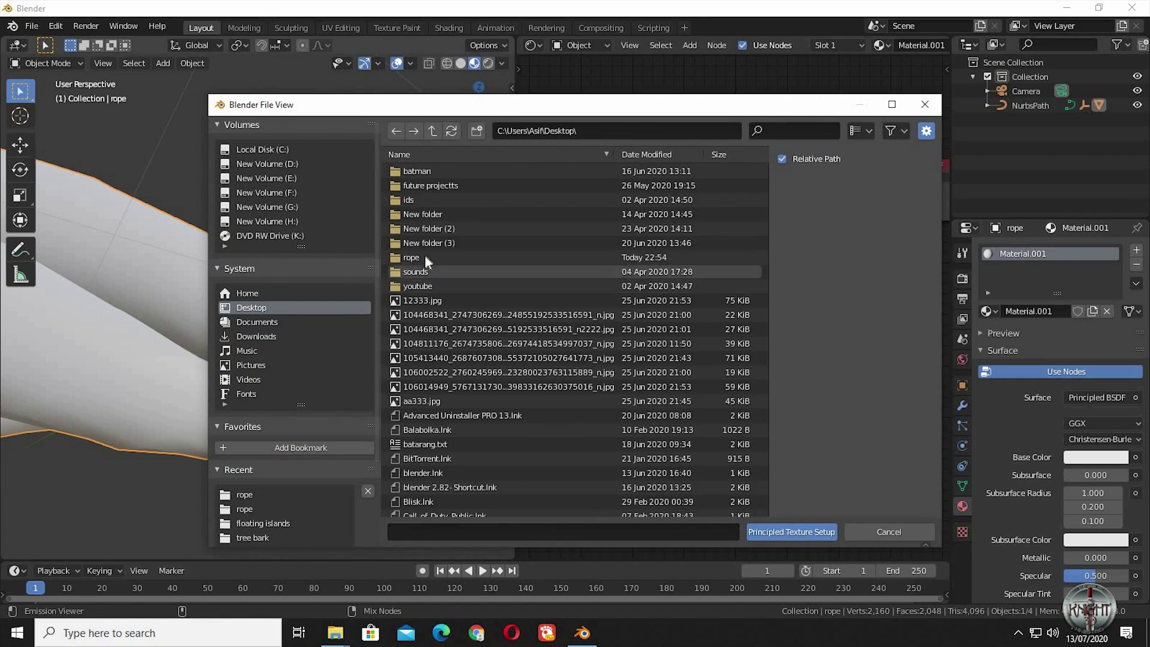
pyautogui.doubleClick(425, 257)
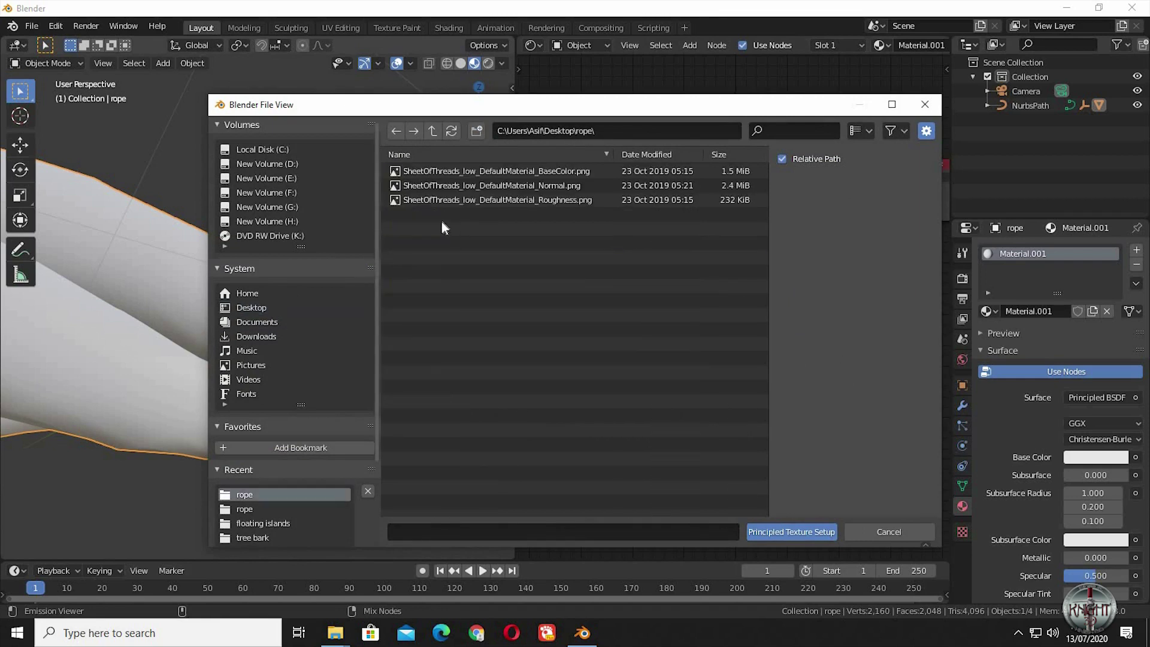
pyautogui.moveTo(441, 221); pyautogui.dragTo(478, 163)
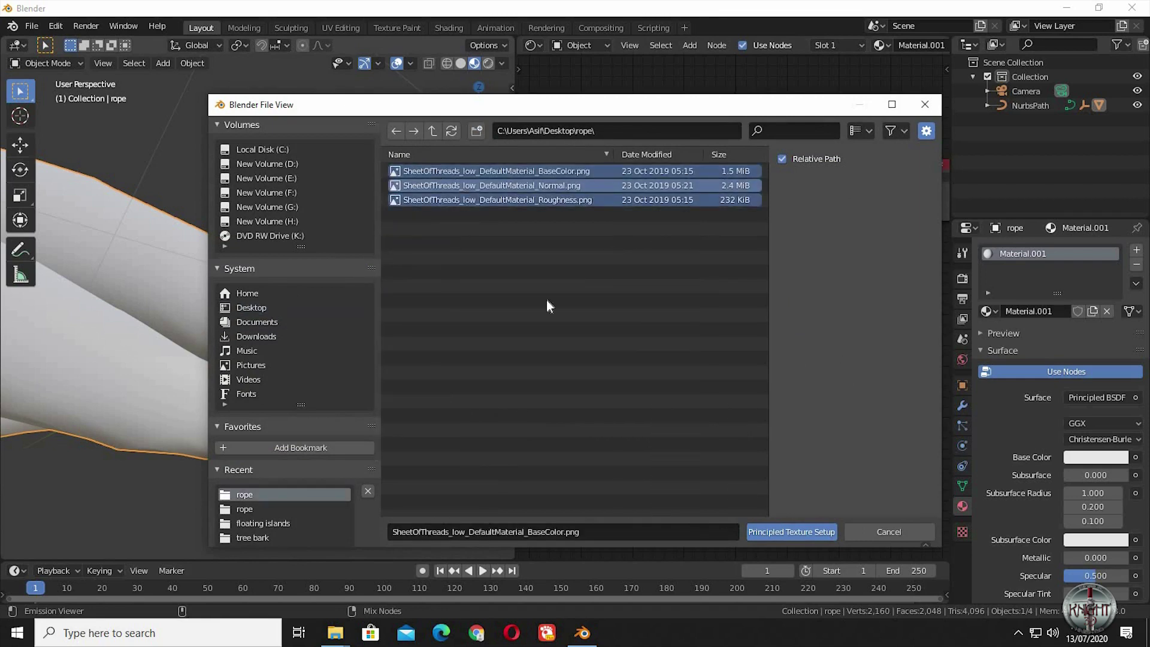
pyautogui.click(778, 531)
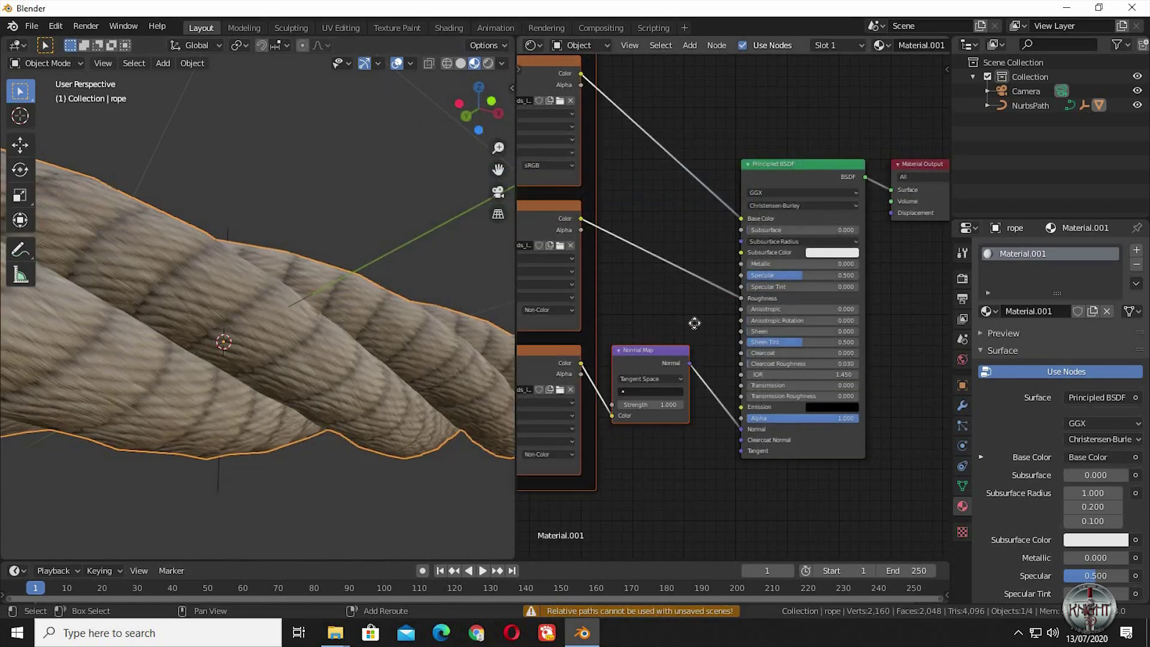
# Examine the texture nodes wired into the Principled BSDF and the texture on the rope's surface
pyautogui.moveTo(694, 323); pyautogui.dragTo(862, 323, button='middle')
pyautogui.moveTo(791, 314); pyautogui.dragTo(814, 319, button='middle')
pyautogui.scroll(-5, 750, 364)
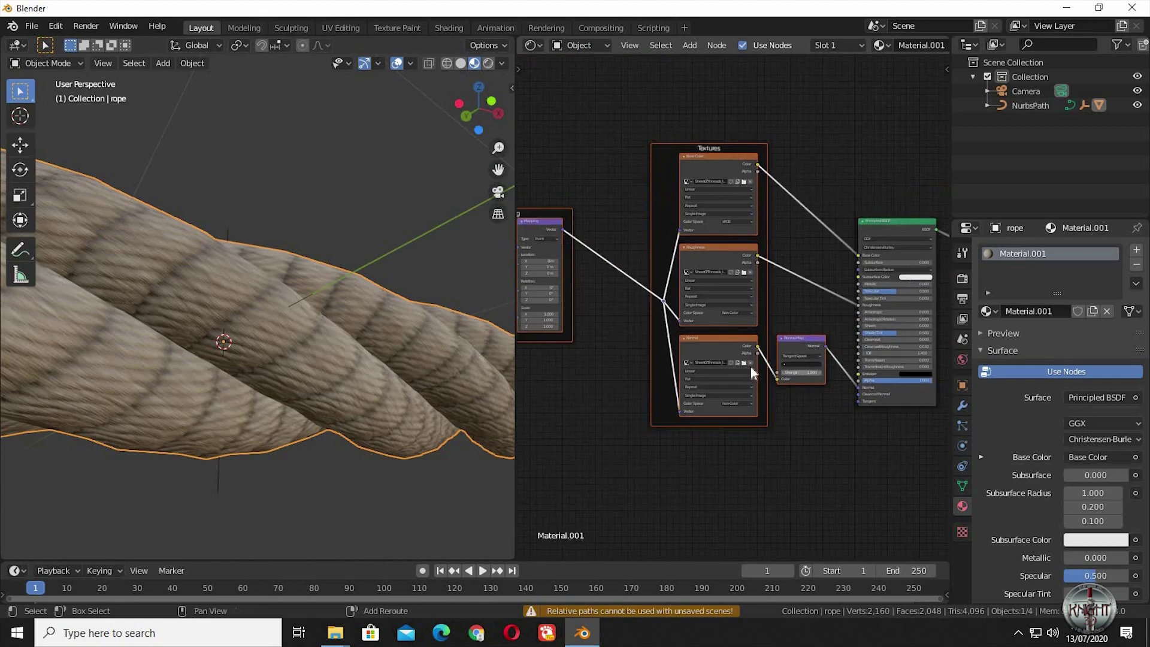
pyautogui.moveTo(749, 366); pyautogui.dragTo(728, 380, button='middle')
pyautogui.moveTo(759, 463); pyautogui.dragTo(709, 450, button='middle')
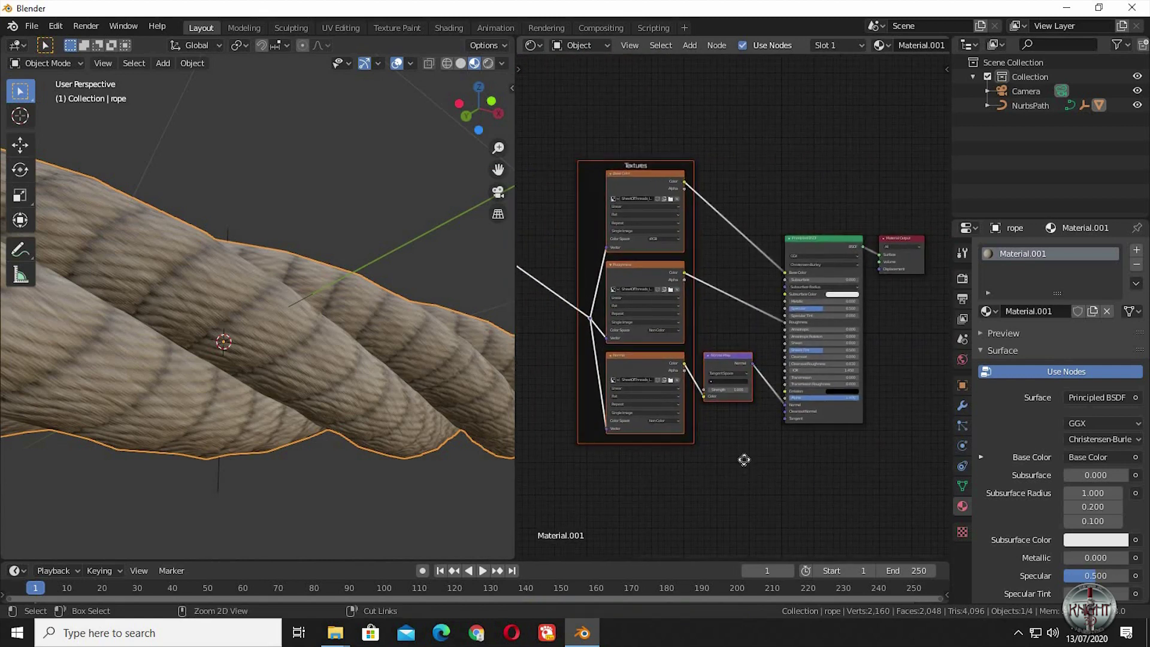
pyautogui.scroll(2, 746, 458)
pyautogui.moveTo(799, 366); pyautogui.dragTo(813, 350, button='middle')
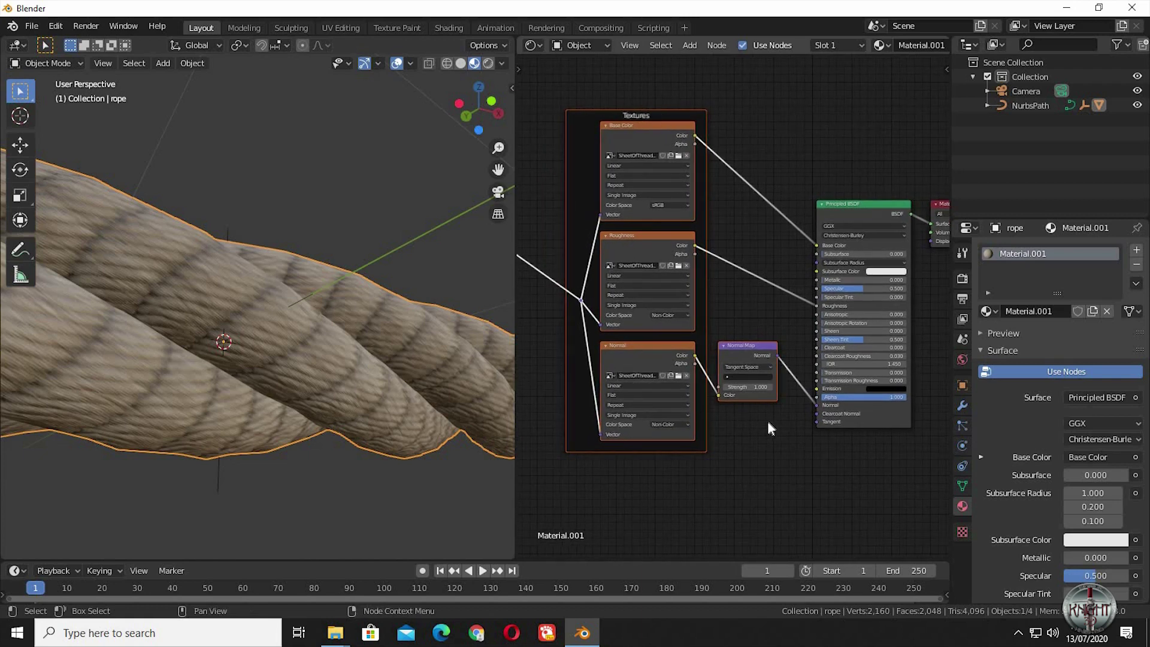
pyautogui.moveTo(759, 444); pyautogui.dragTo(805, 438, button='middle')
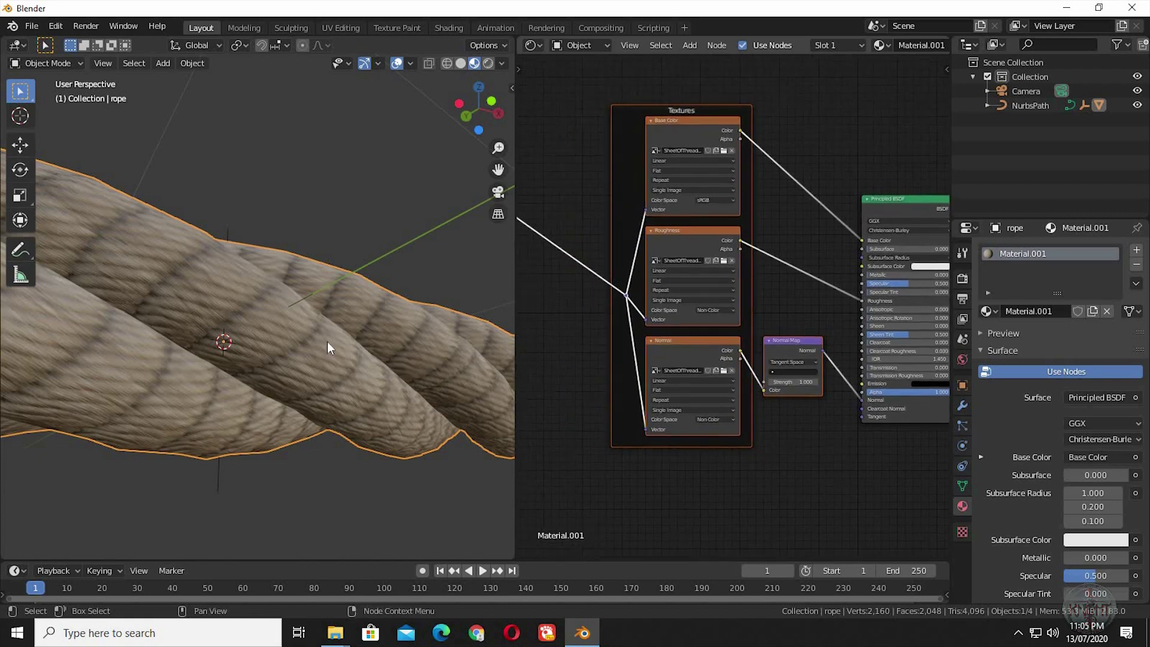
pyautogui.moveTo(306, 372); pyautogui.dragTo(282, 379, button='middle')
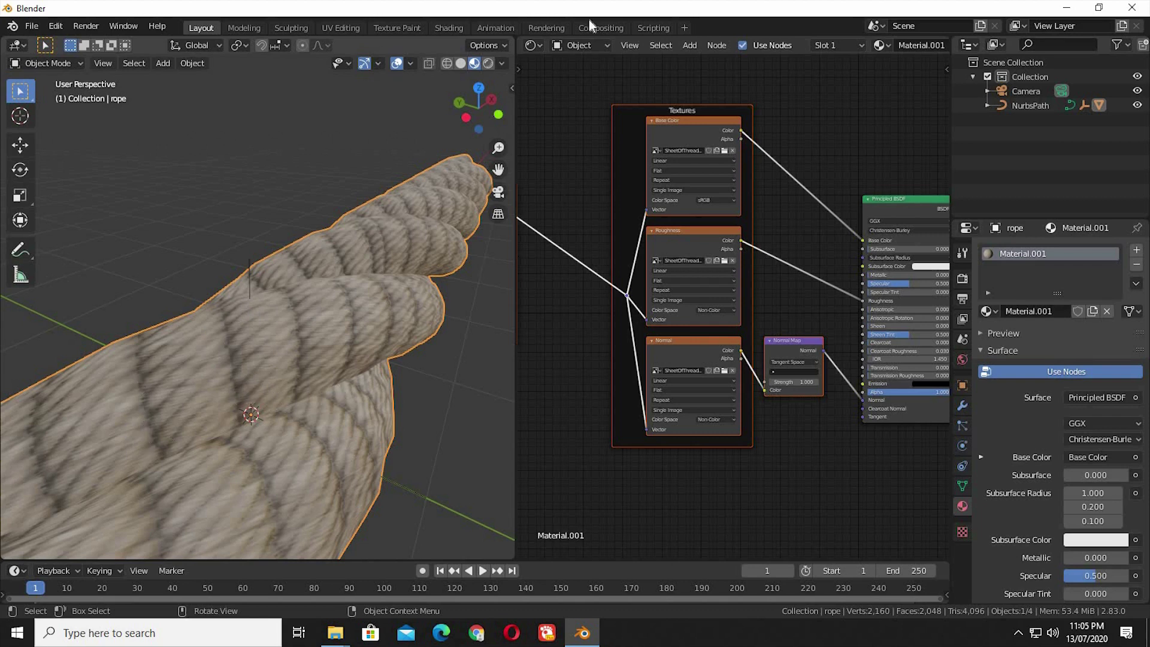
# Switch the node area back to the UV Editor and show the strand's UVs over the texture in Edit Mode
pyautogui.click(529, 46)
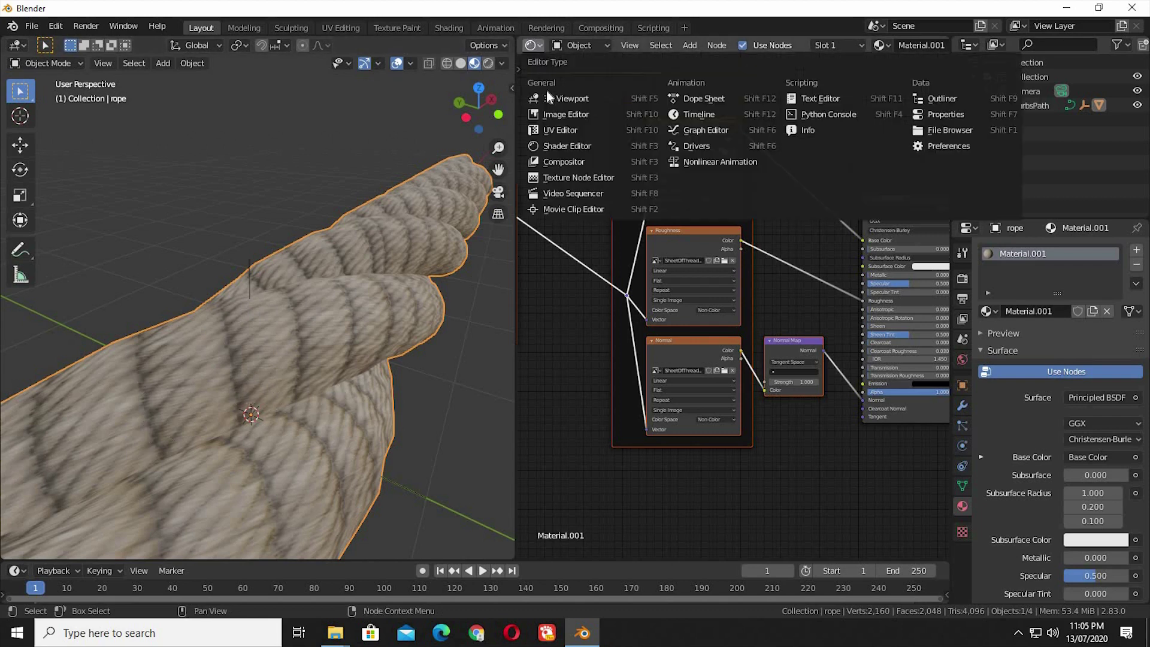
pyautogui.click(564, 126)
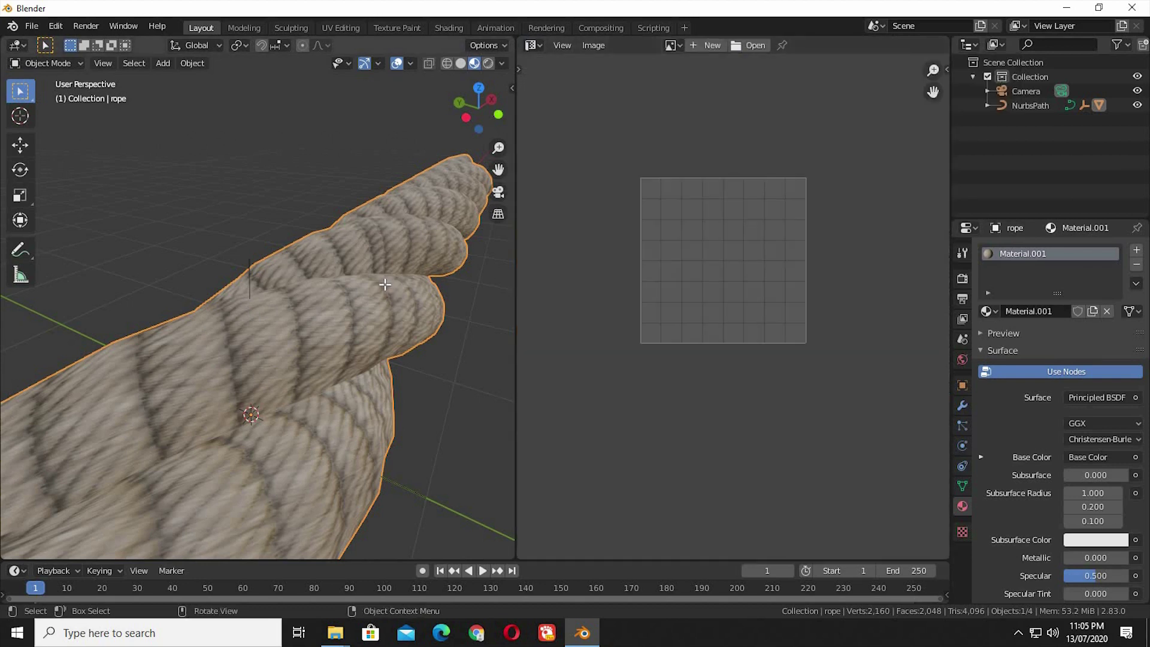
pyautogui.press('Tab')
pyautogui.keyDown('ctrl'); pyautogui.moveTo(418, 363); pyautogui.dragTo(303, 277, button='middle'); pyautogui.keyUp('ctrl')
pyautogui.scroll(4, 300, 327)
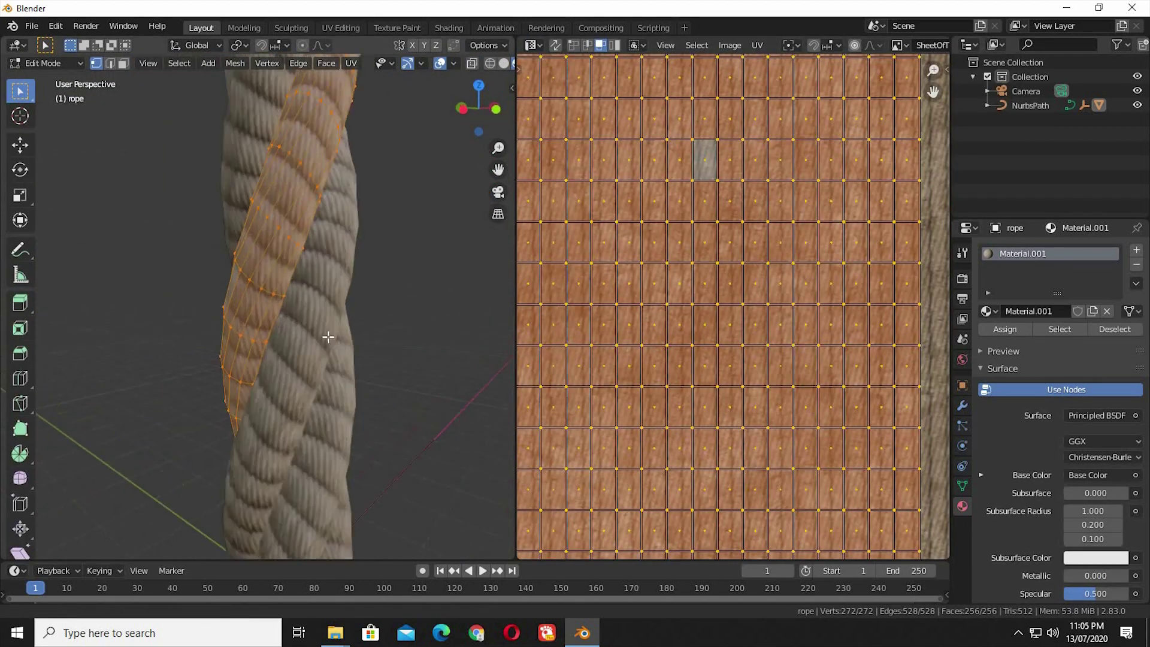
pyautogui.scroll(-5, 704, 363)
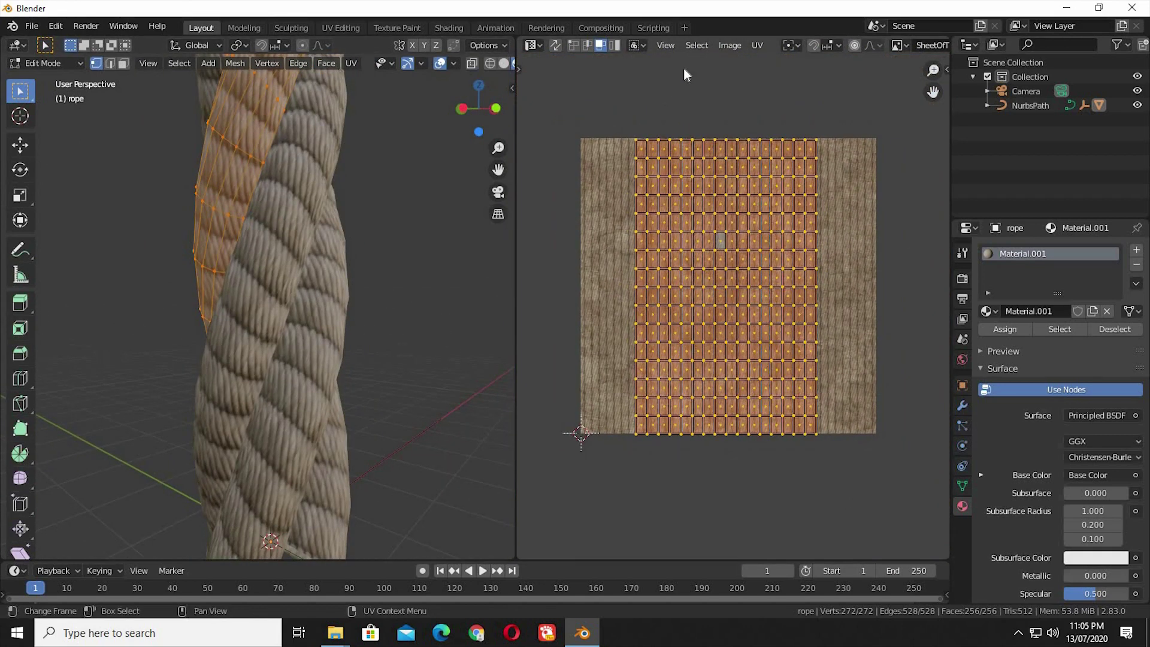
# Set the UV pivot to the 2D Cursor and rotate the strand's UV island by about -8.14 degrees
pyautogui.click(798, 46)
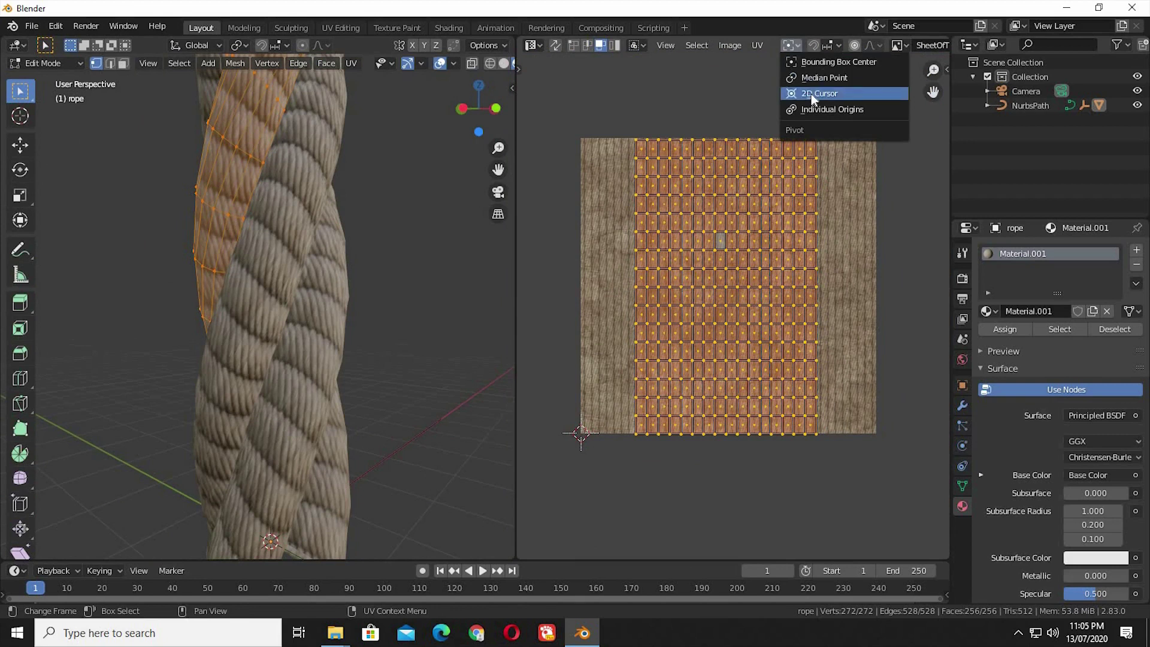
pyautogui.click(811, 94)
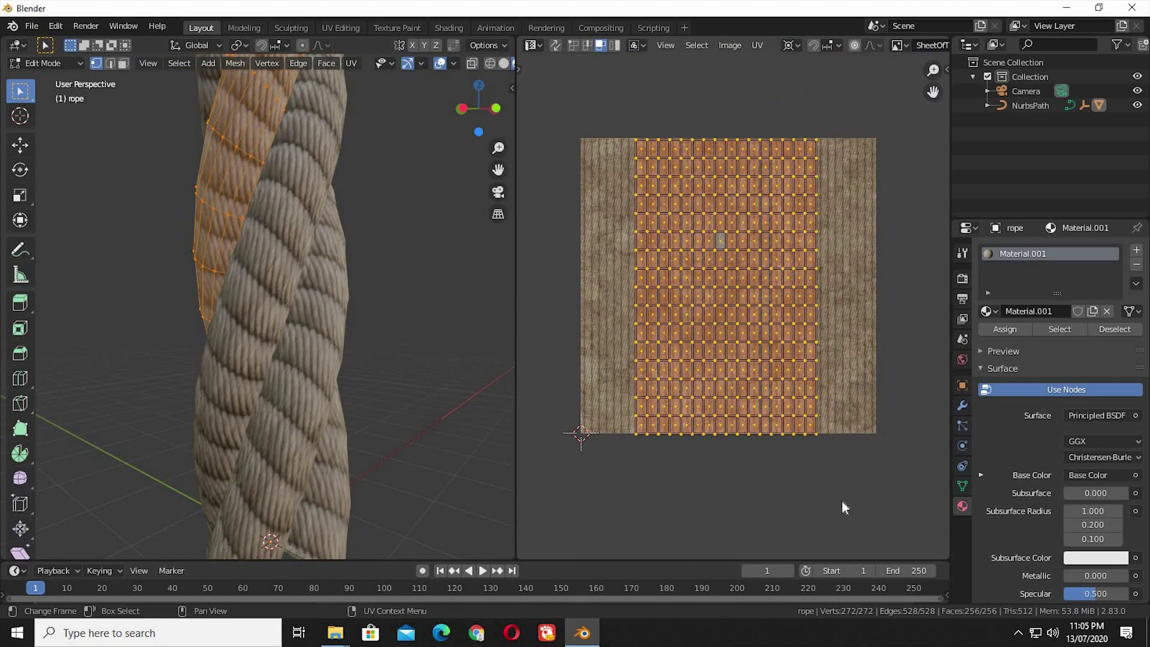
pyautogui.press('r')
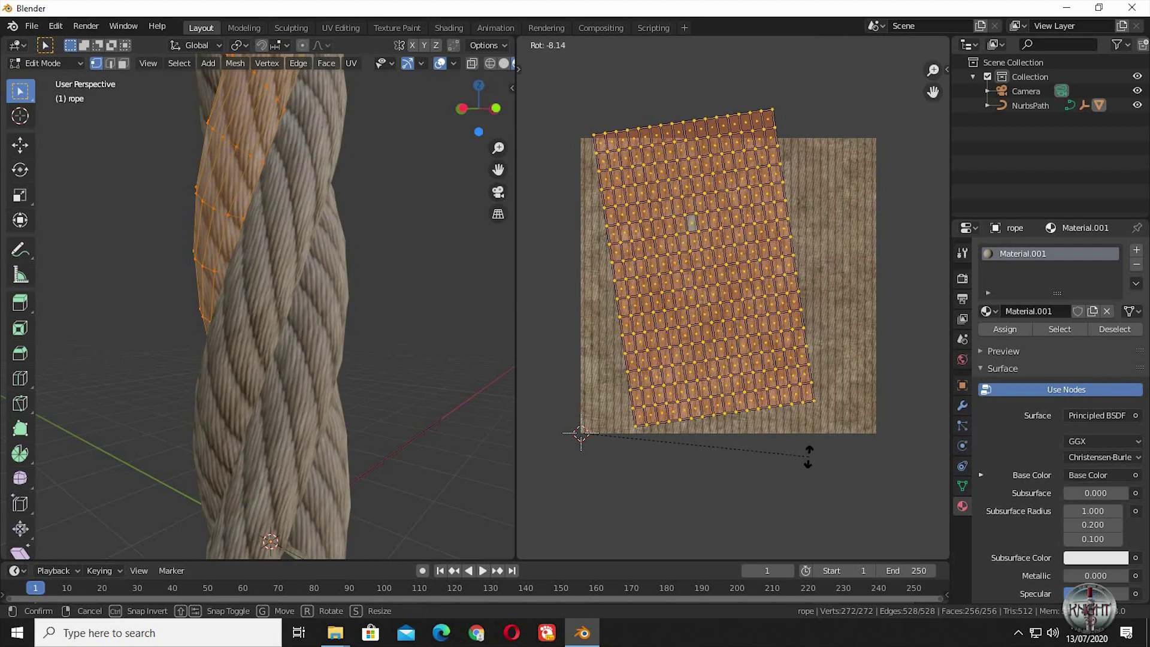
pyautogui.click(808, 456)
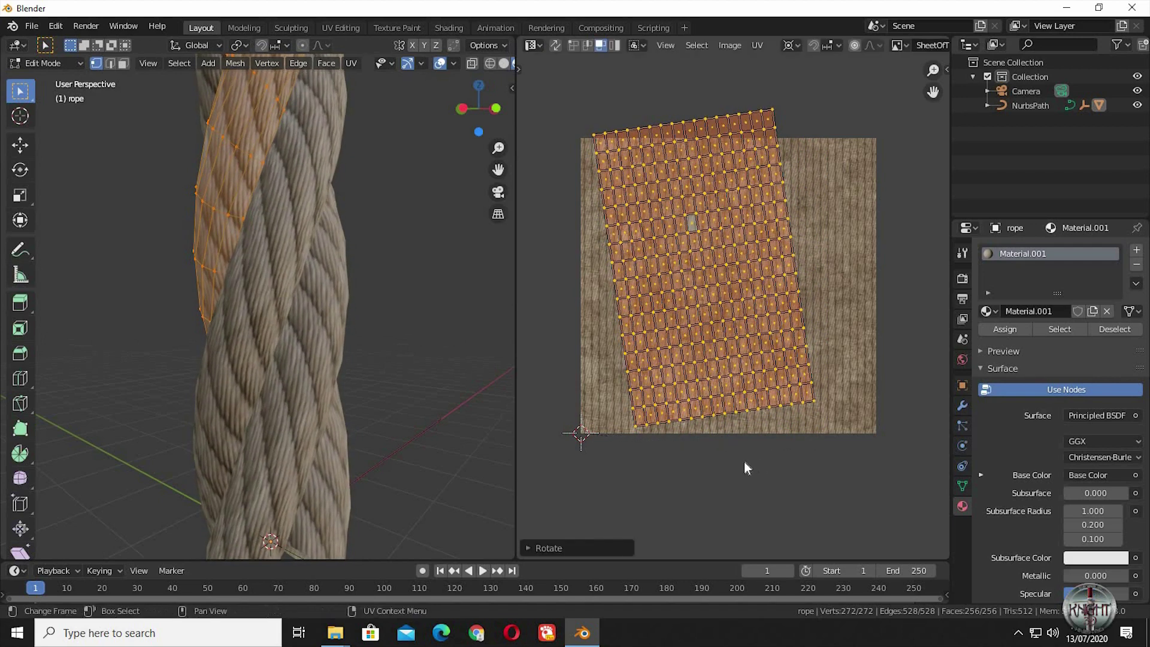
pyautogui.scroll(-5, 447, 398)
pyautogui.moveTo(367, 419); pyautogui.dragTo(310, 427, button='middle')
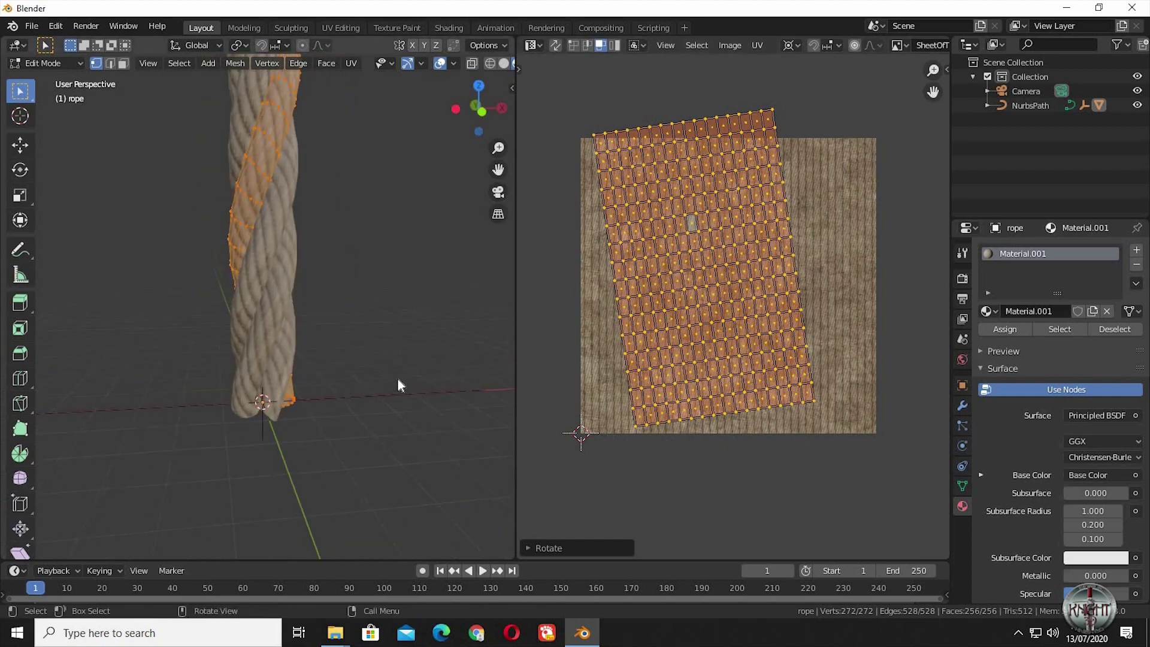
# Return to Object Mode, check the textured rope and join the UV Editor area back into the 3D viewport
pyautogui.press('Tab')
pyautogui.scroll(-5, 419, 458)
pyautogui.moveTo(299, 354); pyautogui.dragTo(382, 428, button='middle')
pyautogui.scroll(6, 361, 410)
pyautogui.scroll(3, 380, 413)
pyautogui.scroll(-7, 382, 486)
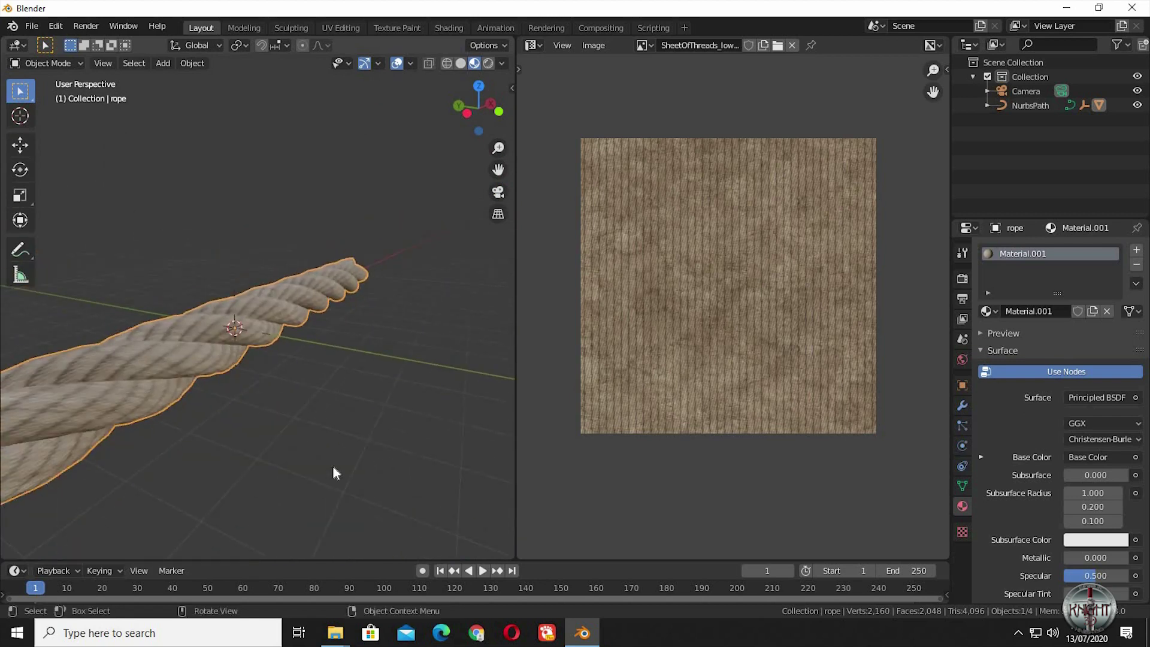
pyautogui.moveTo(334, 472); pyautogui.dragTo(303, 477, button='middle')
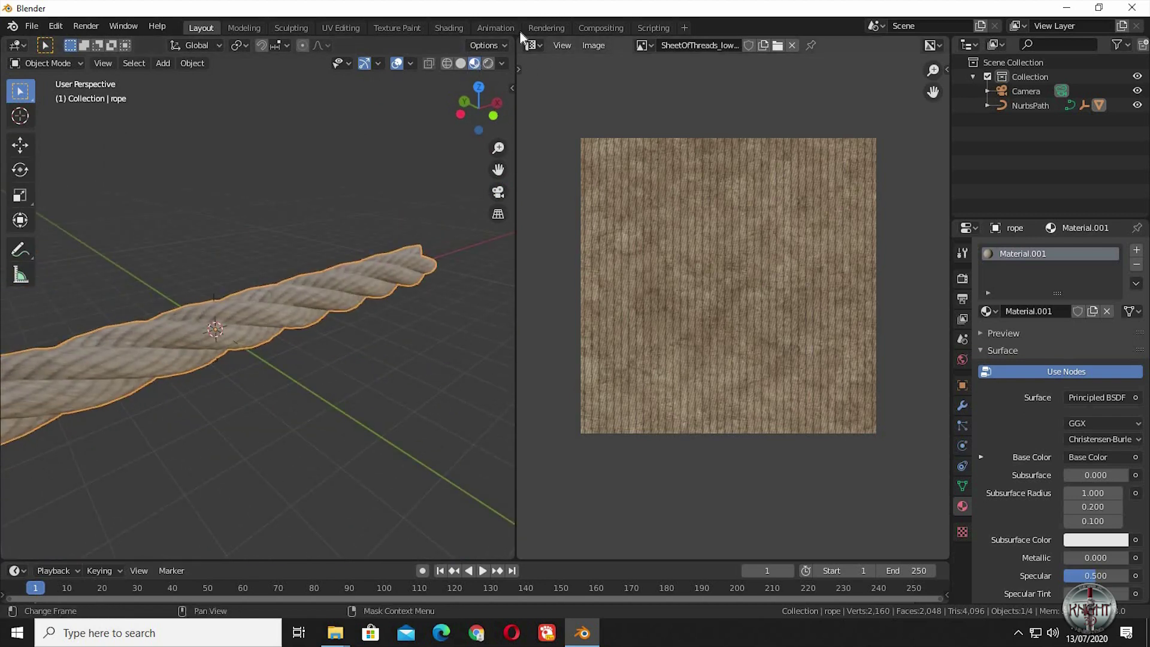
pyautogui.moveTo(514, 42); pyautogui.dragTo(580, 290)
pyautogui.scroll(-5, 581, 290)
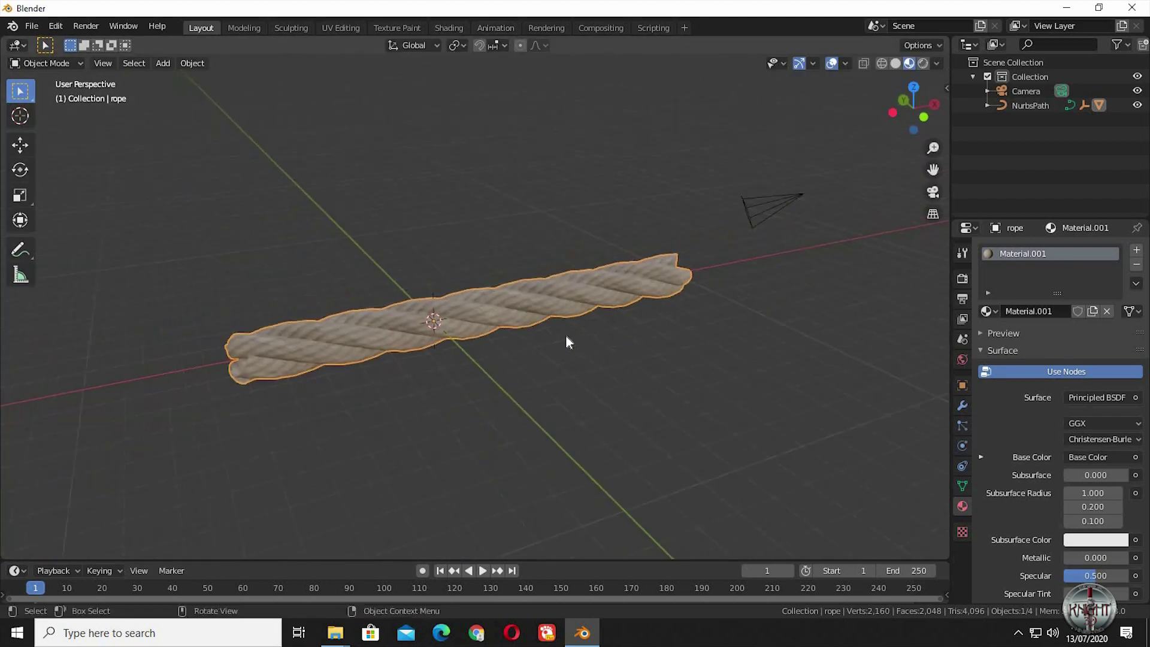
# Edit the NurbsPath in front view and extrude its end point upward by about 14.8 m
pyautogui.click(1030, 106)
pyautogui.press('Tab')
pyautogui.press('KP_1')
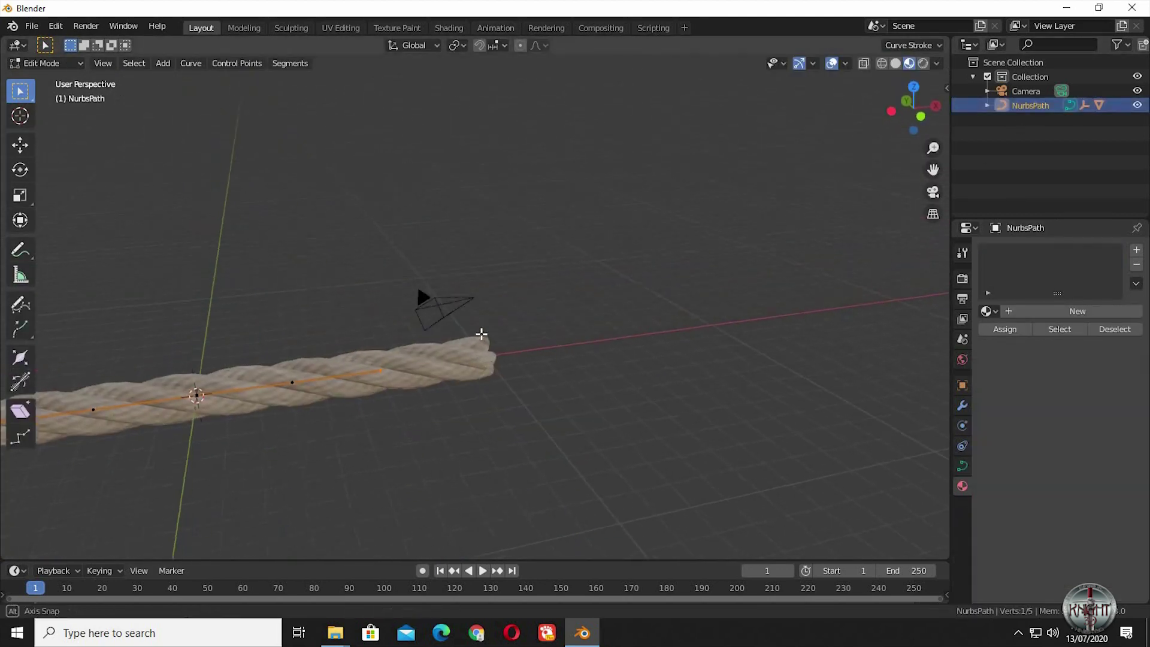
pyautogui.press('e')
pyautogui.click(495, 69)
pyautogui.scroll(-3, 542, 231)
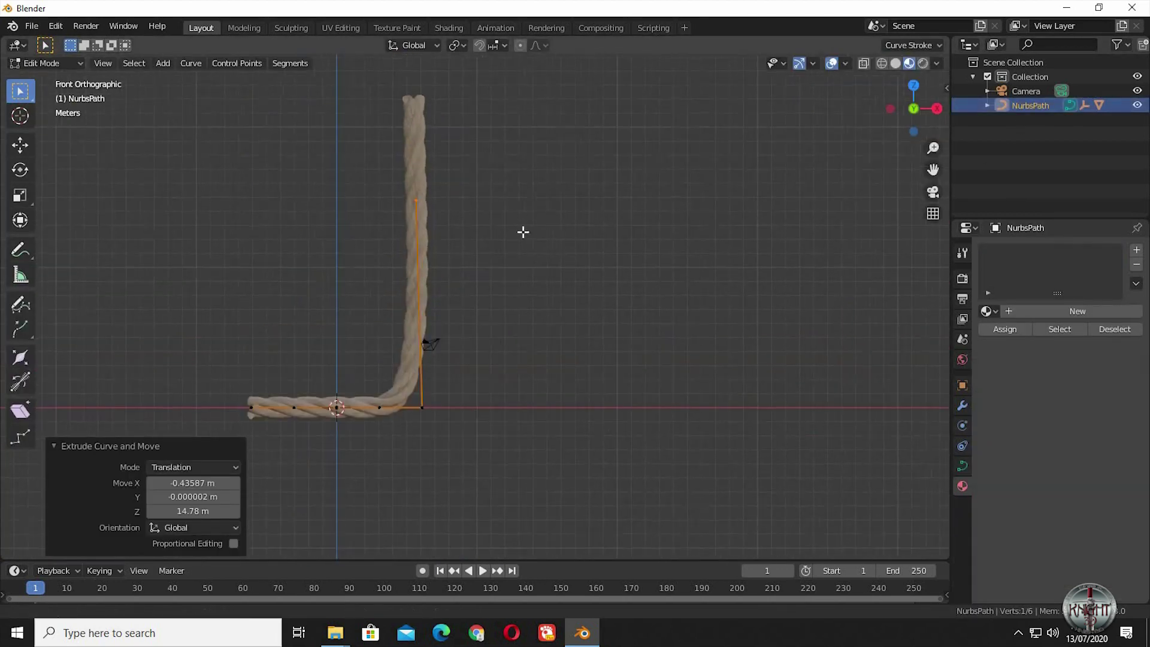
# Extrude the path end three more times to form an arch, two segments along +X and one downward by about 5.3 m
pyautogui.press('e')
pyautogui.click(596, 231)
pyautogui.press('e')
pyautogui.click(680, 247)
pyautogui.press('e')
pyautogui.click(647, 328)
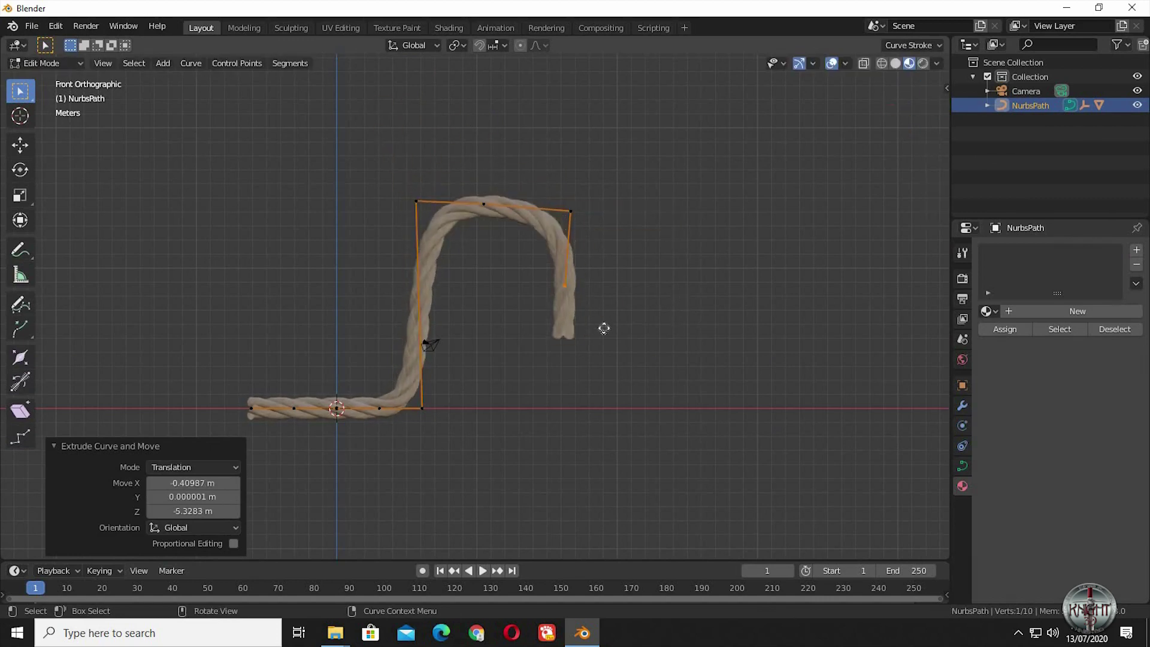
# Extrude the path end back toward -X, down along a diagonal, across along +X and up by about 3.8 m to form a valley
pyautogui.press('e')
pyautogui.click(547, 335)
pyautogui.press('e')
pyautogui.click(663, 428)
pyautogui.press('e')
pyautogui.click(785, 427)
pyautogui.press('e')
pyautogui.click(866, 365)
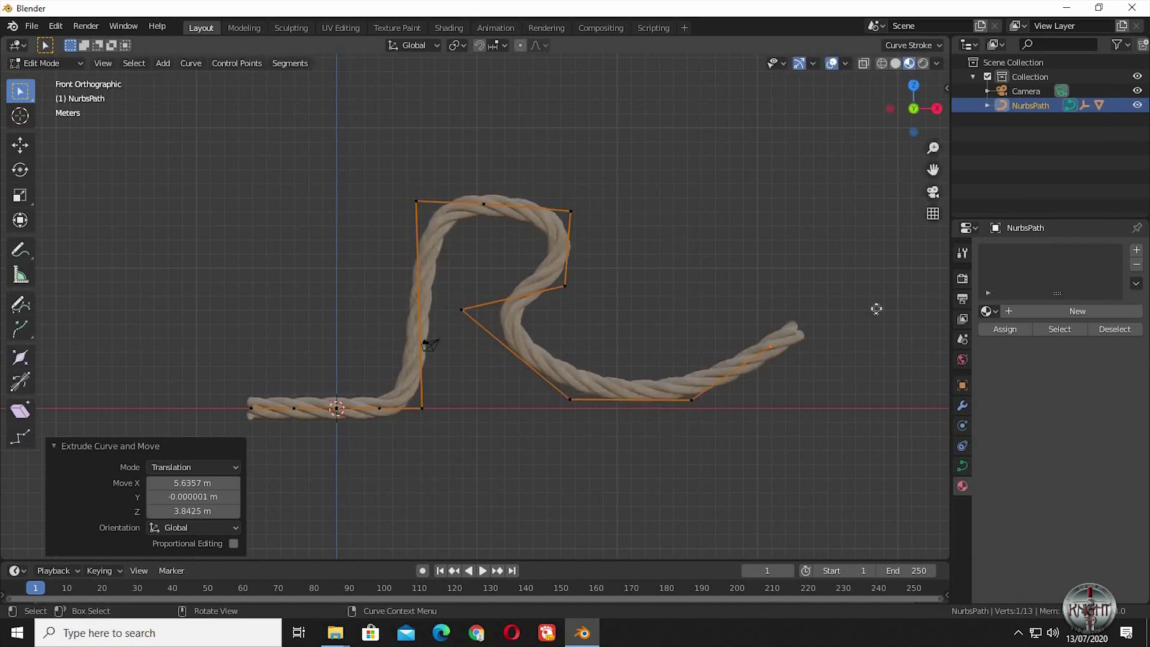
# Extrude the path end up, over and back down counterclockwise in several segments to close a round loop
pyautogui.press('e')
pyautogui.click(877, 252)
pyautogui.click(785, 200)
pyautogui.press('e')
pyautogui.click(650, 242)
pyautogui.press('e')
pyautogui.click(638, 324)
pyautogui.press('e')
pyautogui.click(688, 381)
# Extrude the tail about 5.4 m along X, extrude its end along the Y axis and return to Object Mode
pyautogui.press('e')
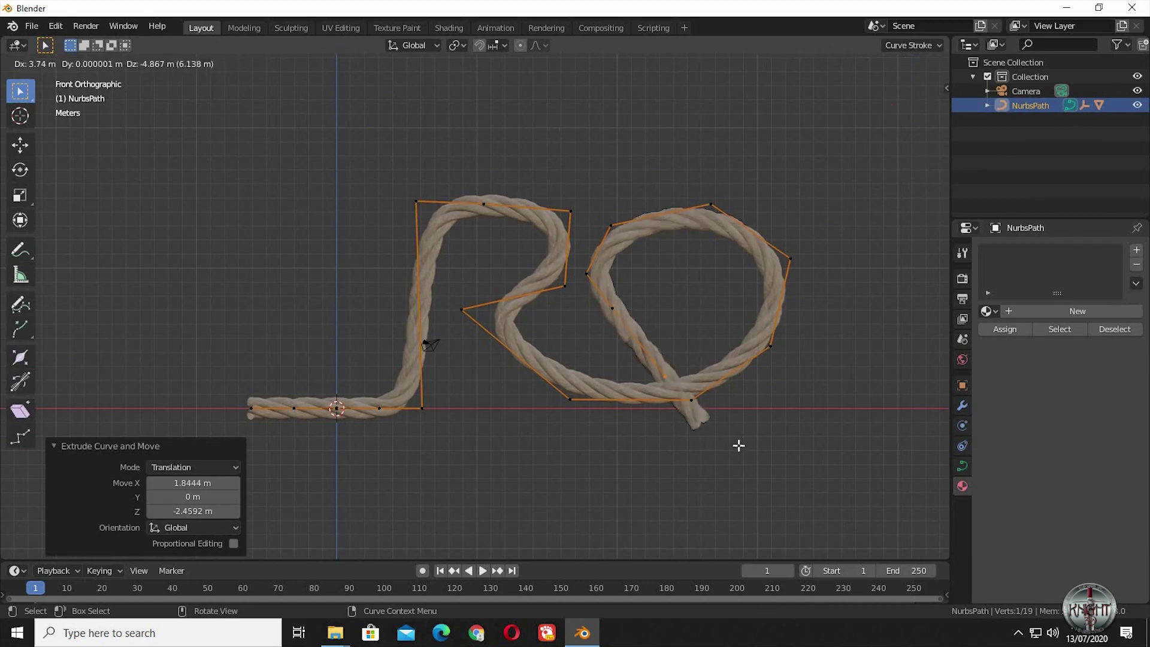
pyautogui.click(842, 469)
pyautogui.moveTo(843, 469); pyautogui.dragTo(783, 411, button='middle')
pyautogui.press('e')
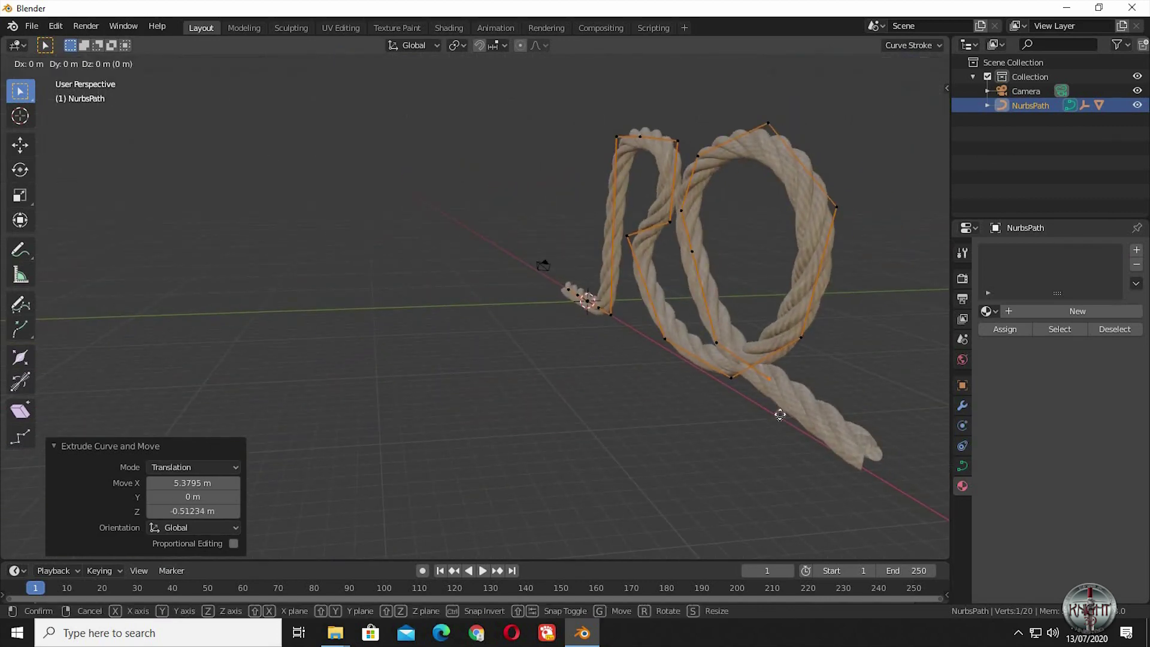
pyautogui.press('y')
pyautogui.click(690, 425)
pyautogui.moveTo(691, 425)
pyautogui.mouseDown(button='middle')
pyautogui.moveTo(924, 397)
pyautogui.moveTo(699, 428)
pyautogui.mouseUp(button='middle')
pyautogui.scroll(-3, 639, 483)
pyautogui.moveTo(639, 483); pyautogui.dragTo(619, 483, button='middle')
pyautogui.press('Tab')
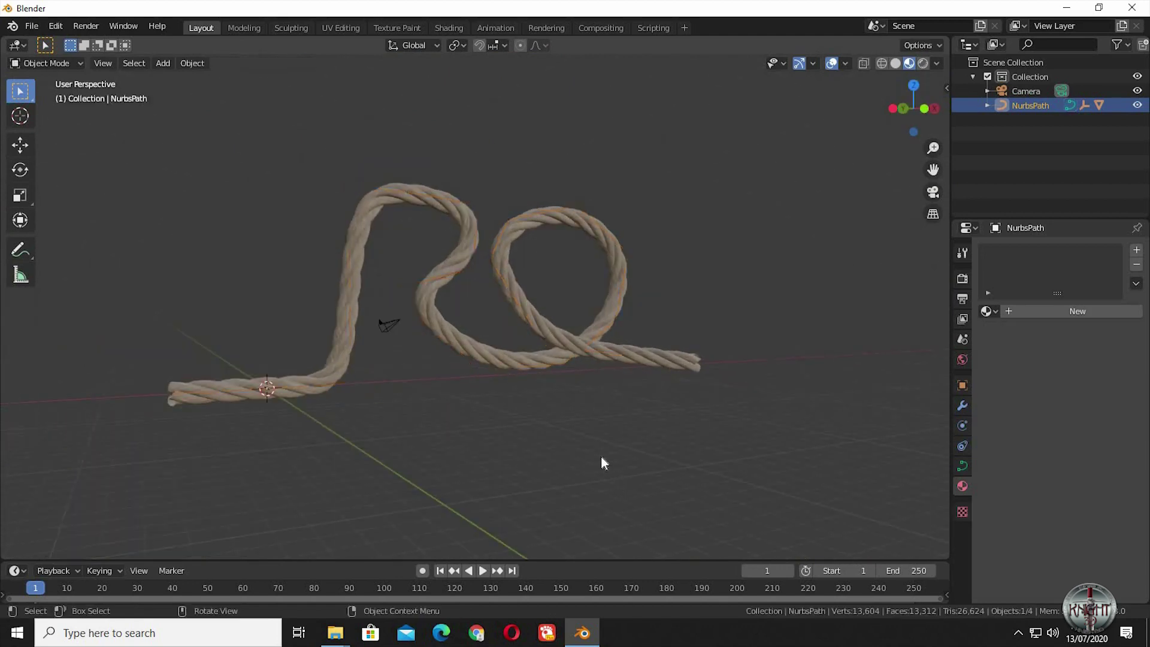